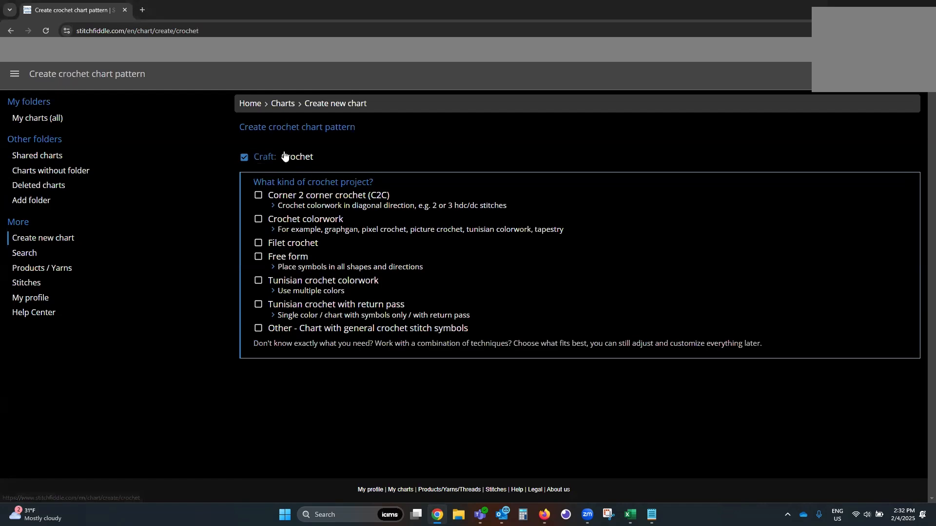
# - Start a crochet colorwork chart from a picture, using the Hobby Lobby I Love This Yarn range
pyautogui.click(296, 163)
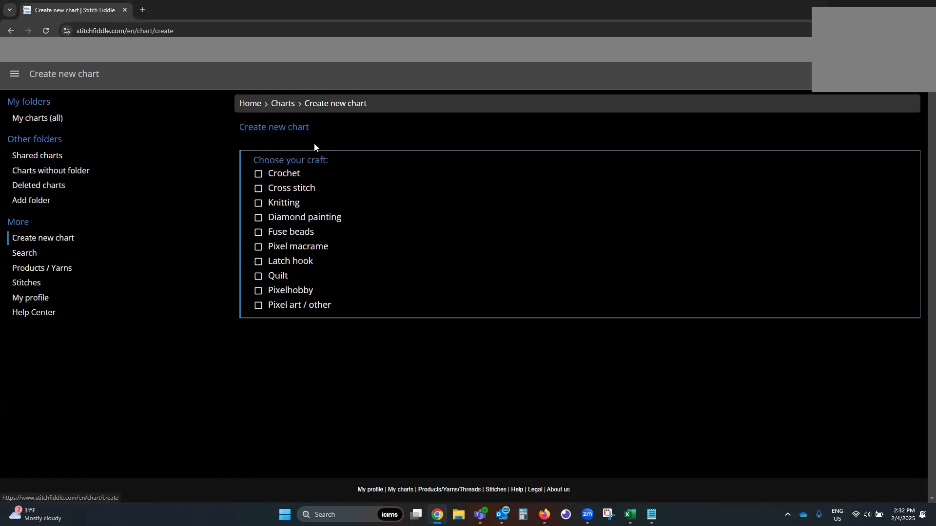
pyautogui.click(293, 174)
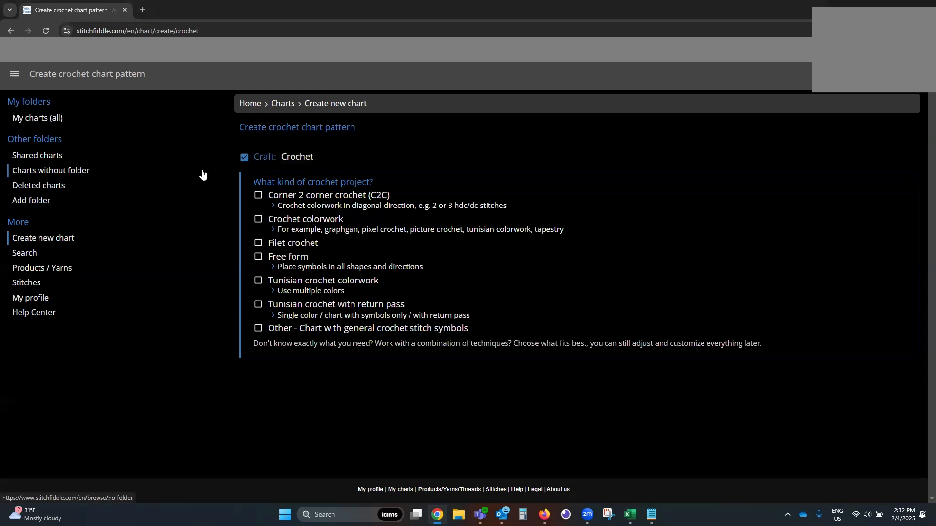
pyautogui.click(306, 227)
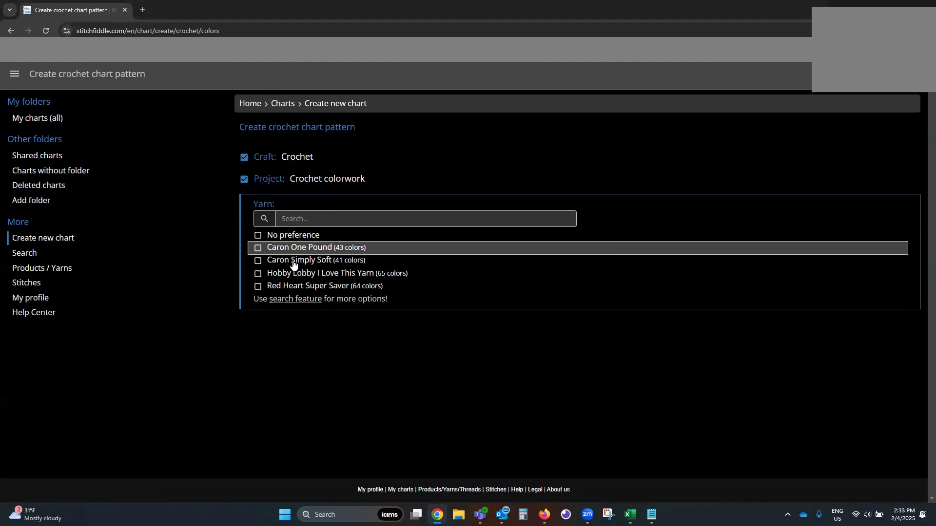
pyautogui.click(373, 276)
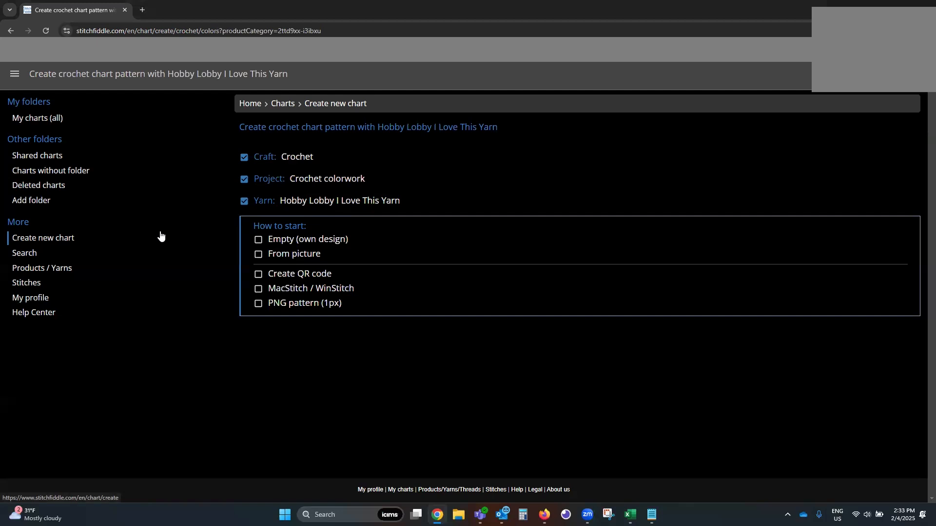
pyautogui.click(285, 255)
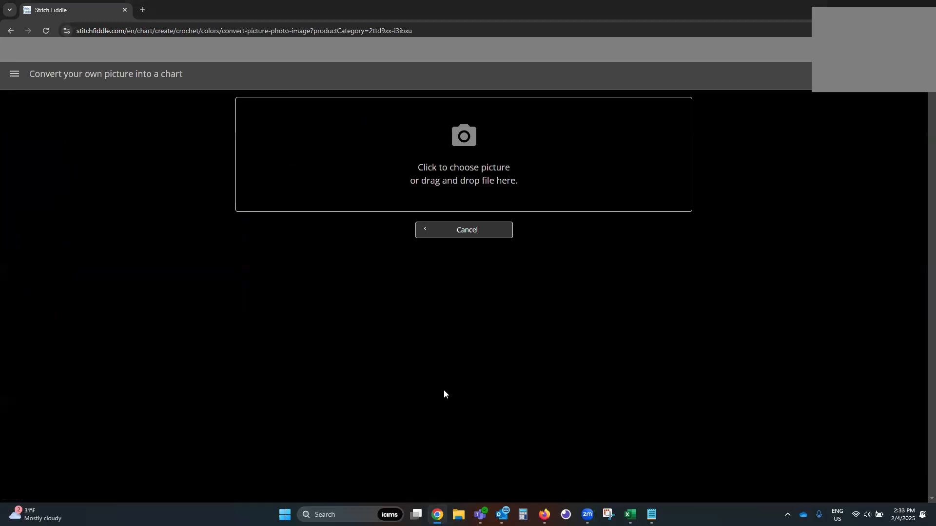
pyautogui.click(467, 167)
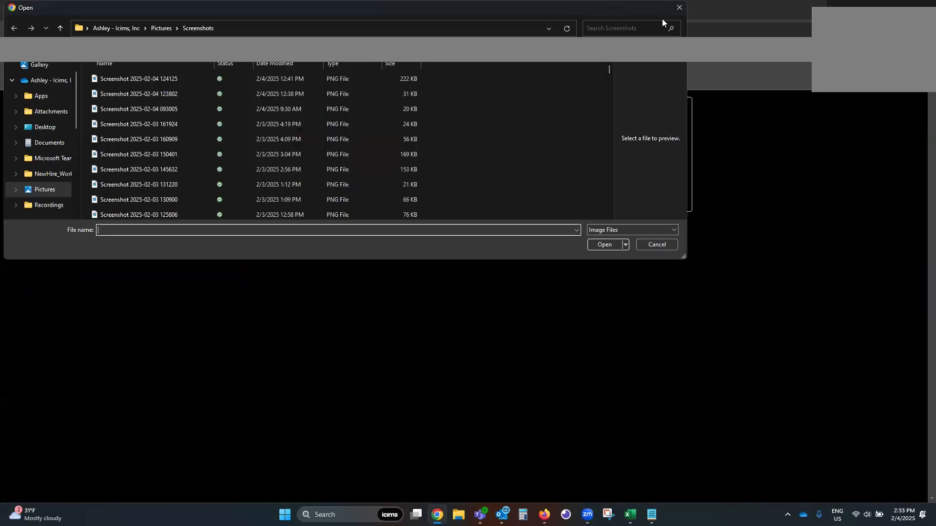
pyautogui.click(679, 8)
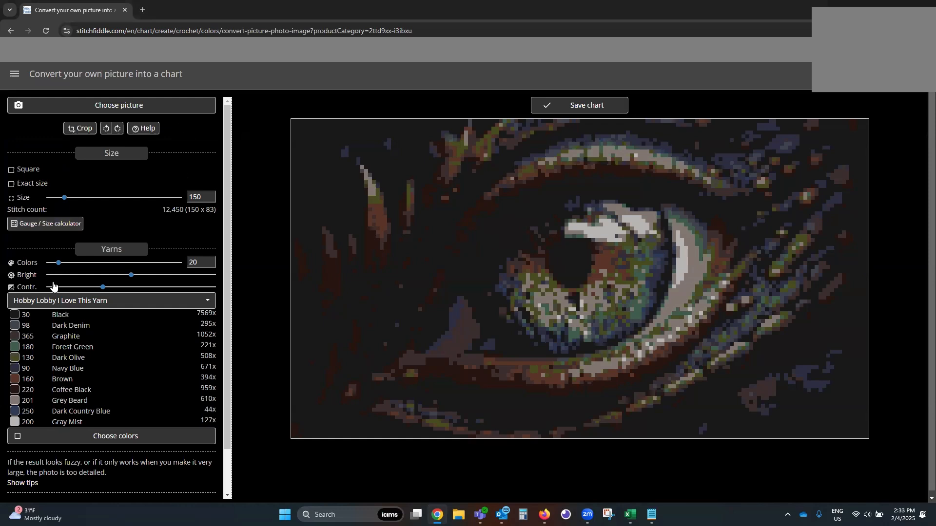
# - Crop the dragon eye picture, trimming mainly both sides while keeping the whole eye, and apply the crop
pyautogui.click(81, 130)
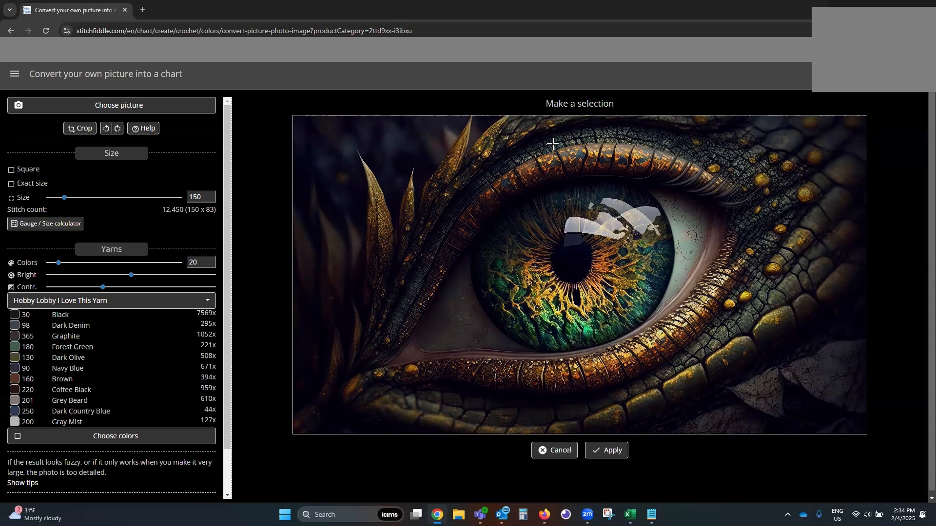
pyautogui.moveTo(777, 149); pyautogui.dragTo(345, 430)
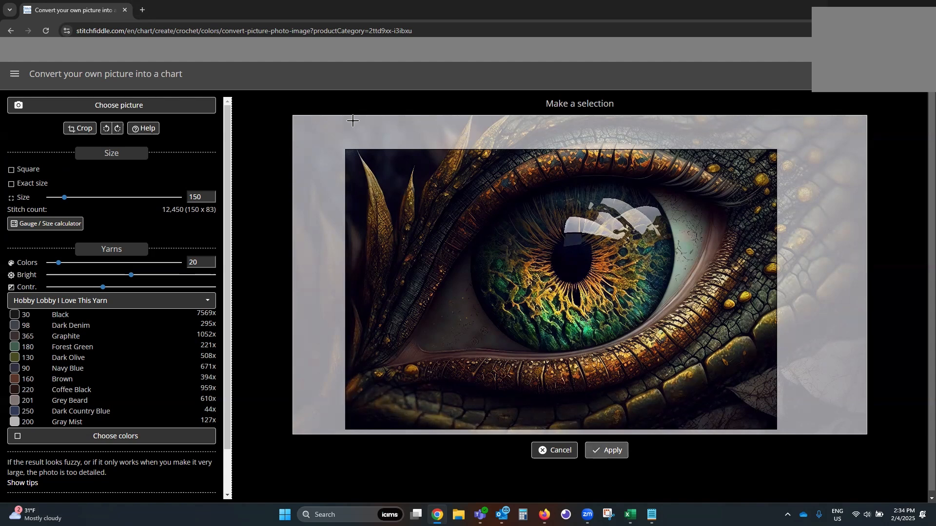
pyautogui.moveTo(345, 129); pyautogui.dragTo(769, 436)
pyautogui.click(613, 451)
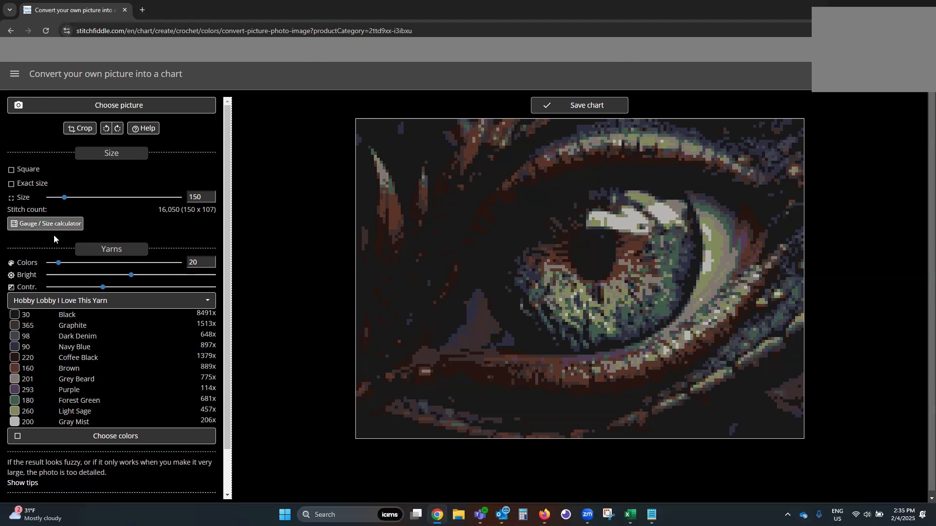
# - In the gauge calculator, set the 4-inch sample swatch to 20 stitches wide and 10 stitches high
pyautogui.click(71, 226)
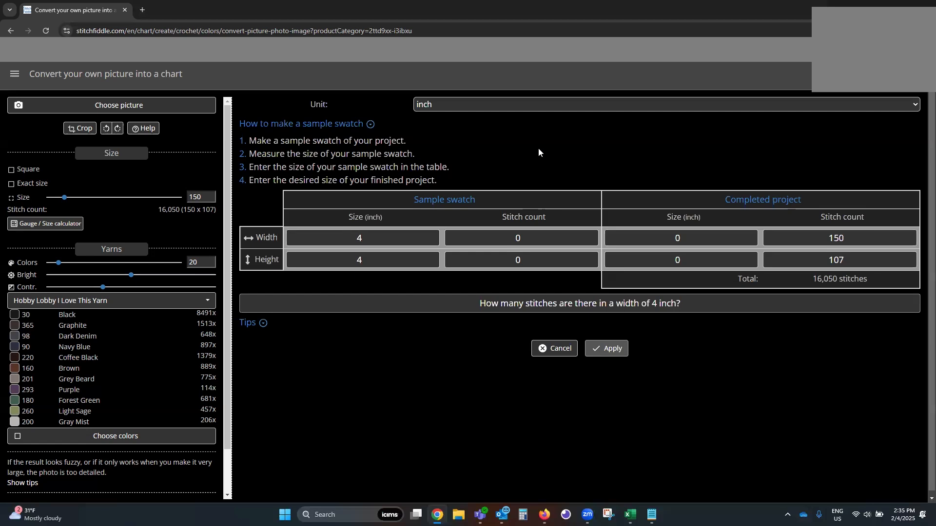
pyautogui.click(505, 237)
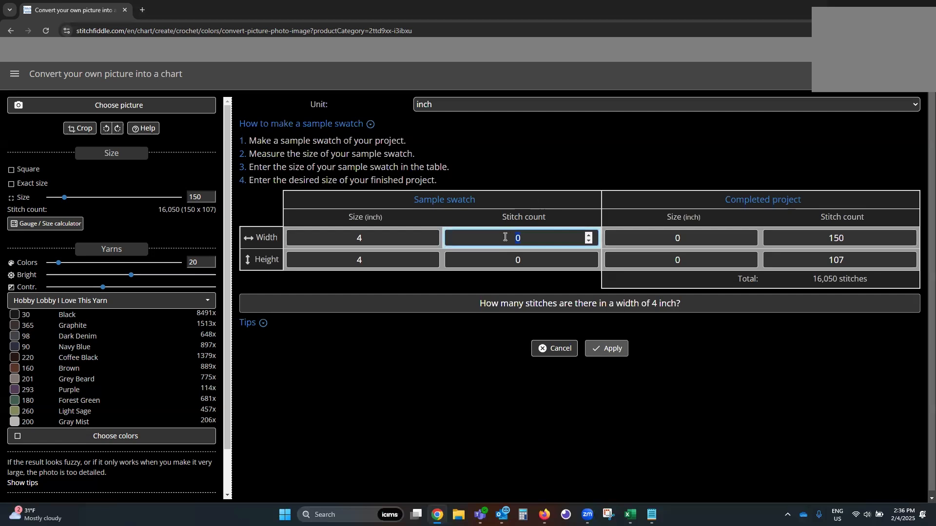
pyautogui.write('20')
pyautogui.click(566, 264)
pyautogui.write('10')
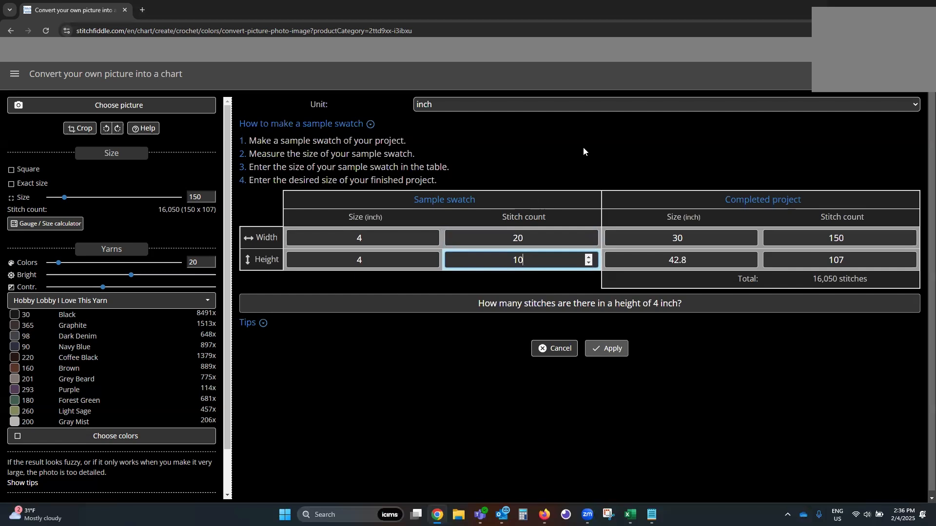
# - Try a sample swatch gauge of 18 stitches wide and 12 stitches high
pyautogui.click(487, 235)
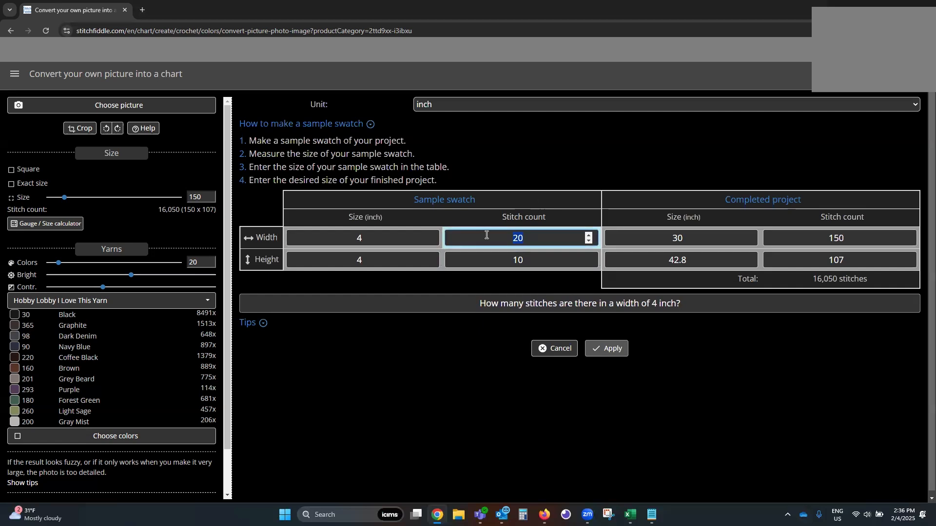
pyautogui.write('18')
pyautogui.click(497, 259)
pyautogui.write('12')
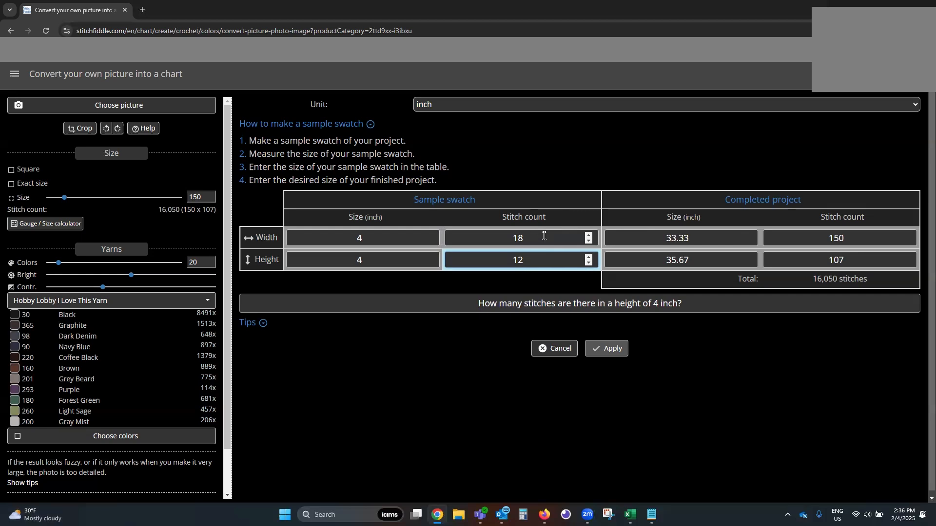
# - Return the sample swatch stitch counts to 20 for the width and 10 for the height
pyautogui.moveTo(544, 235); pyautogui.dragTo(477, 233)
pyautogui.write('20')
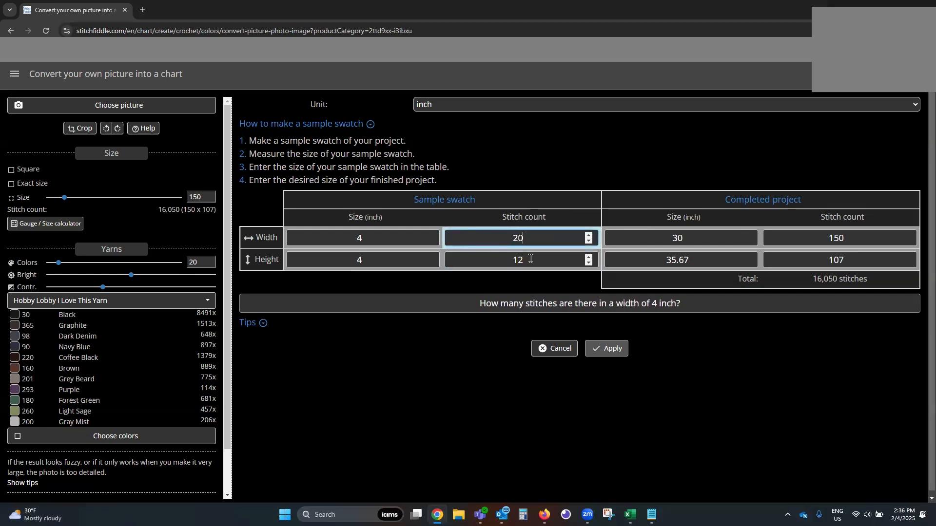
pyautogui.press('Tab')
pyautogui.write('10')
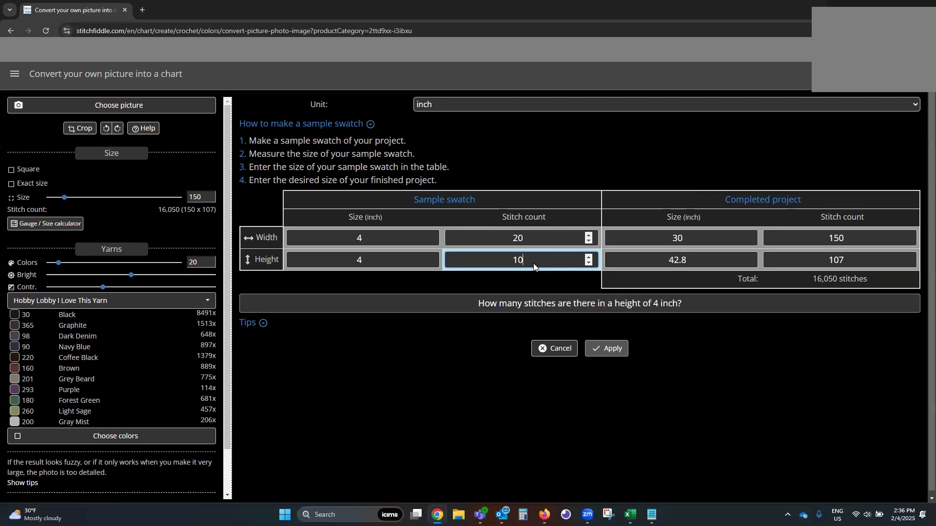
# - Try a swatch width of 30 stitches, and restore the width count to 20
pyautogui.click(505, 239)
pyautogui.write('30')
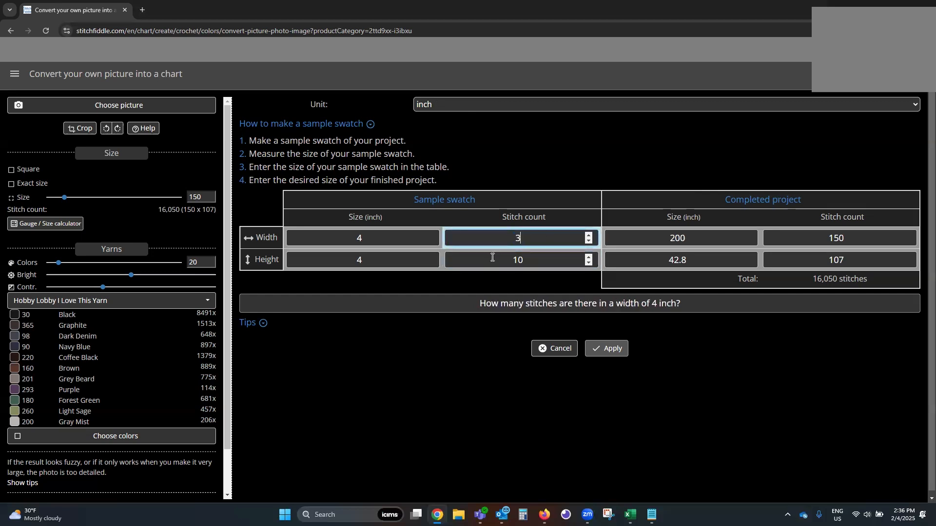
pyautogui.click(521, 262)
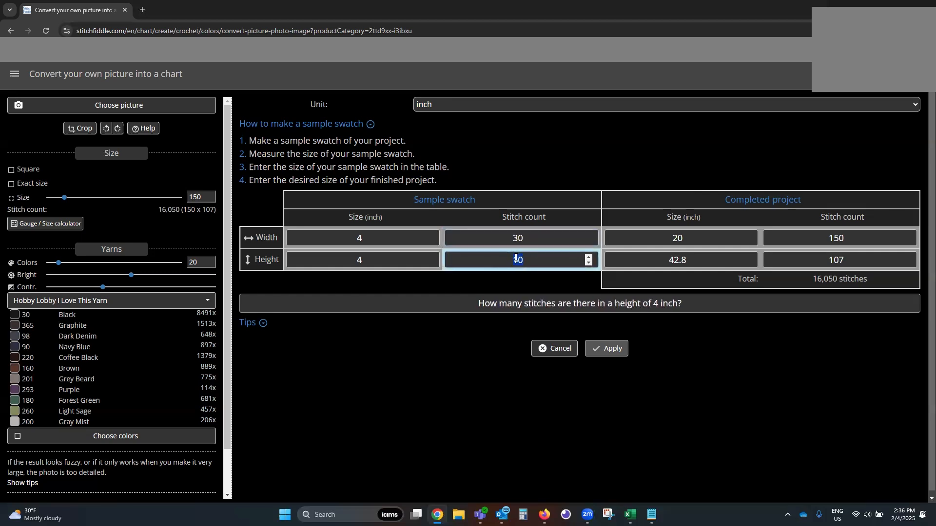
pyautogui.click(535, 240)
pyautogui.write('20')
pyautogui.doubleClick(521, 239)
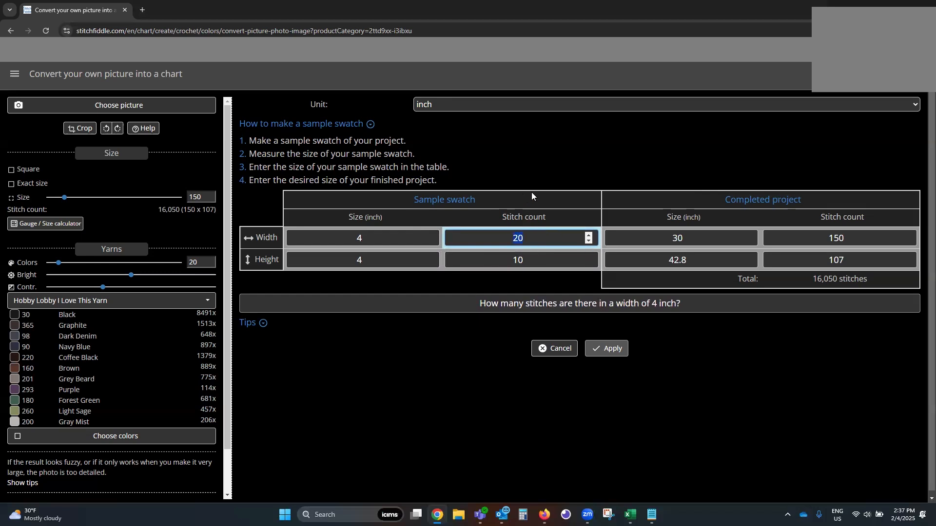
# - Try a swatch height of 18 stitches, and restore the height count to 10
pyautogui.doubleClick(493, 258)
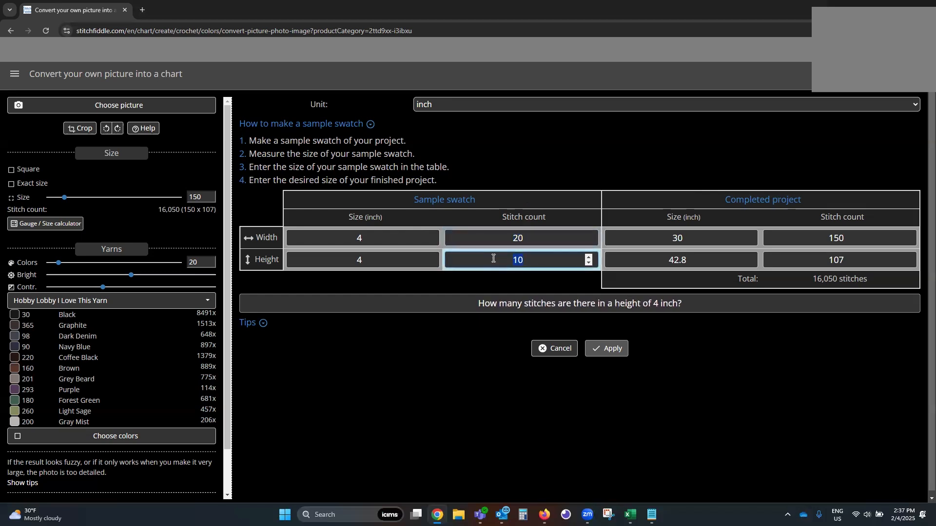
pyautogui.write('5')
pyautogui.press('BackSpace')
pyautogui.write('18')
pyautogui.moveTo(521, 258); pyautogui.dragTo(516, 260)
pyautogui.write('10')
# - Swap the swatch gauge to 10 stitches wide and 20 stitches high, and apply it to the chart
pyautogui.click(493, 233)
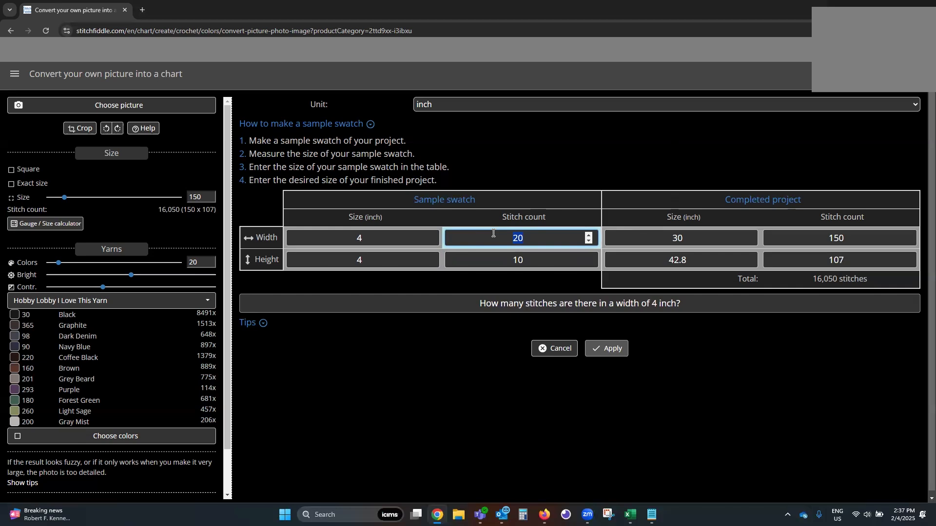
pyautogui.write('10')
pyautogui.click(531, 256)
pyautogui.write('20')
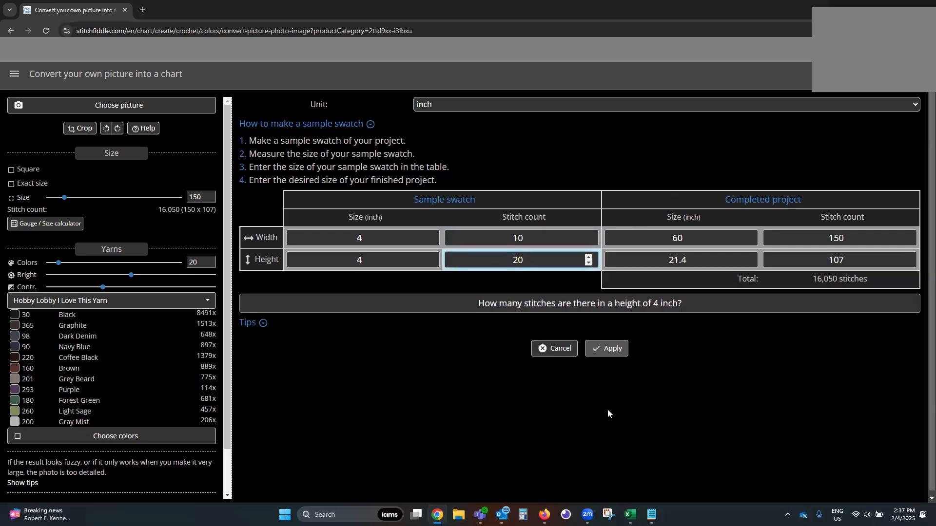
pyautogui.click(604, 349)
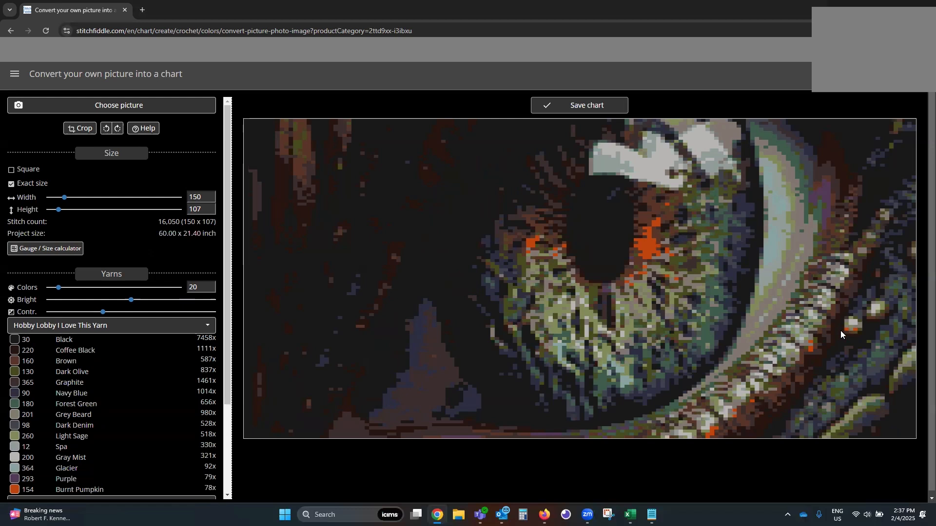
# - Recalculate the chart with a swatch gauge of 20 stitches wide and 10 high, and turn off the exact size
pyautogui.click(45, 249)
pyautogui.click(520, 240)
pyautogui.press('BackSpace')
pyautogui.write('2')
pyautogui.click(489, 264)
pyautogui.press('BackSpace')
pyautogui.press('BackSpace')
pyautogui.write('10')
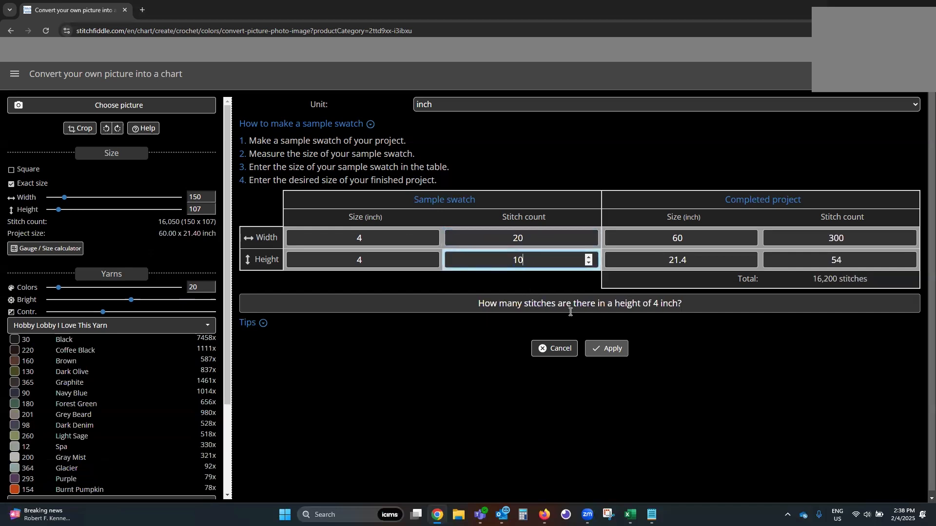
pyautogui.click(609, 349)
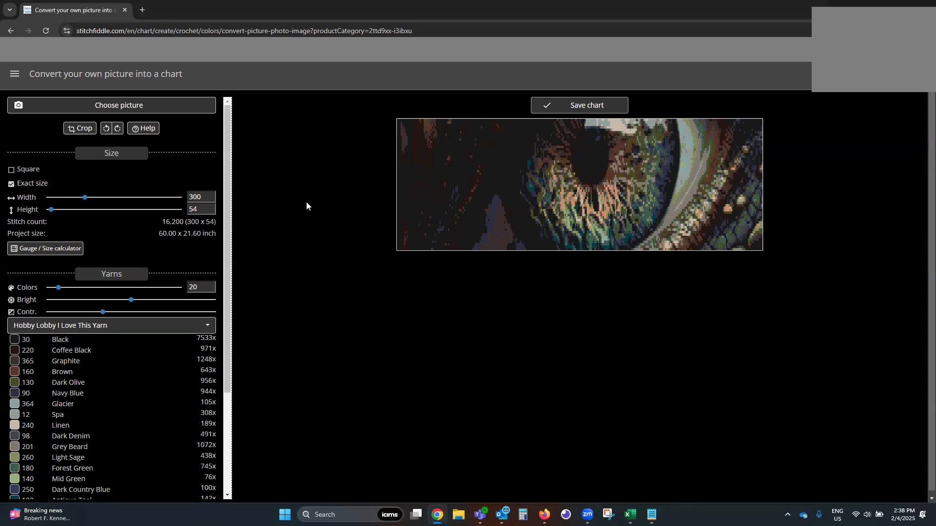
pyautogui.click(10, 184)
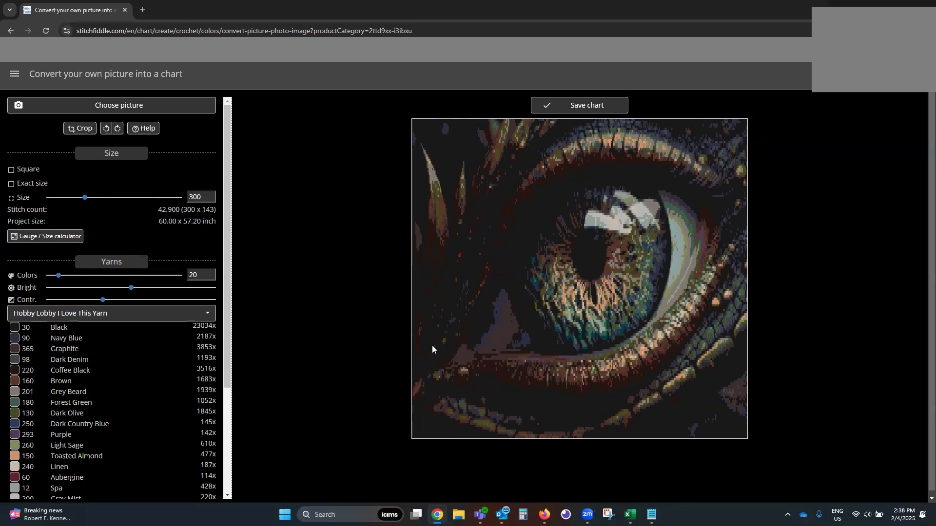
# - Change the swatch gauge to 10 stitches wide and 20 high in the gauge calculator and apply it
pyautogui.click(57, 237)
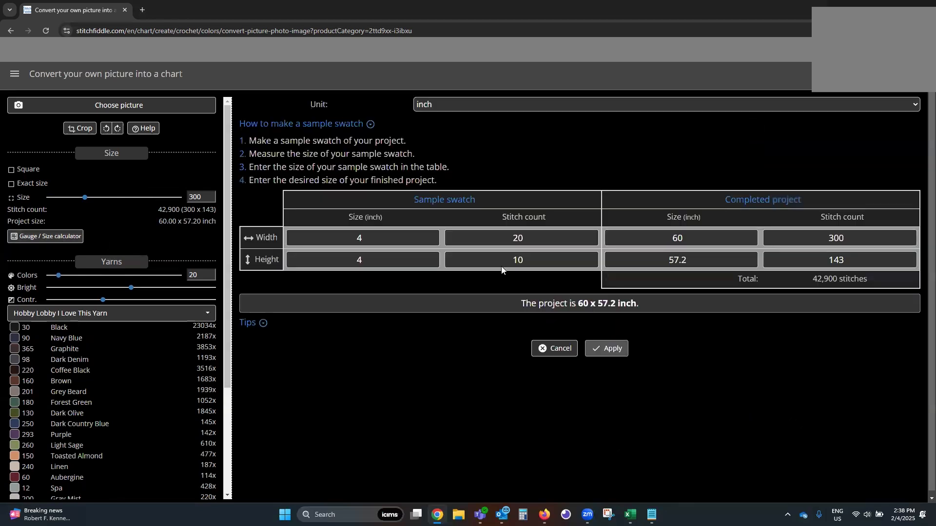
pyautogui.click(584, 239)
pyautogui.write('10')
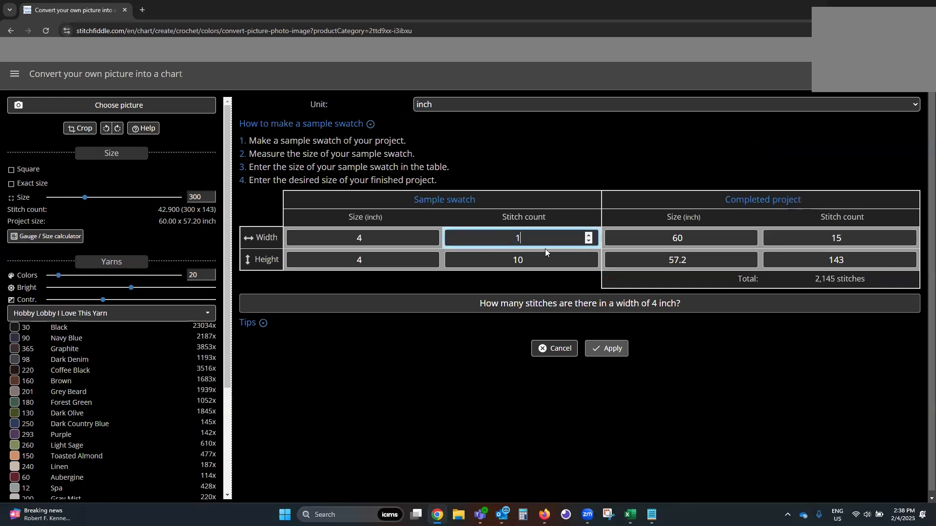
pyautogui.press('Tab')
pyautogui.write('20')
pyautogui.click(596, 350)
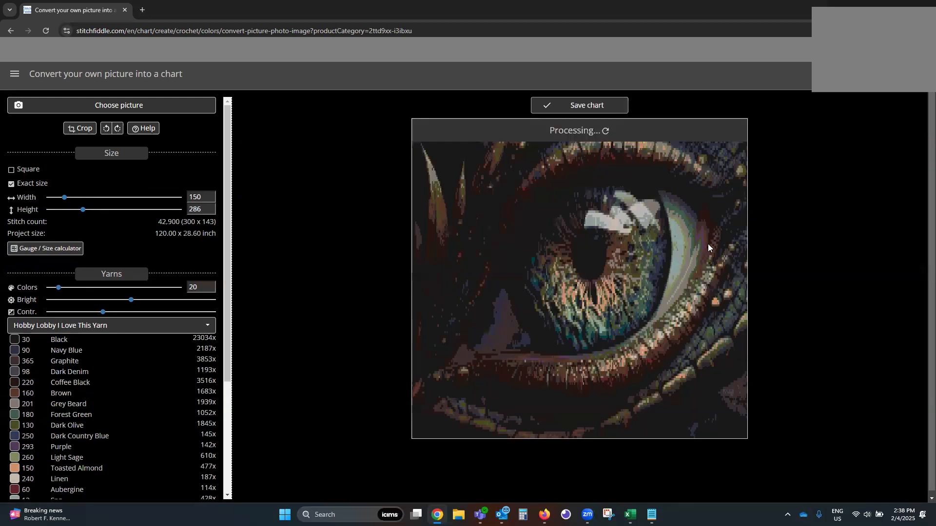
# - Turn off the exact size so the picture keeps its proportions, and set the chart size to 300
pyautogui.click(22, 188)
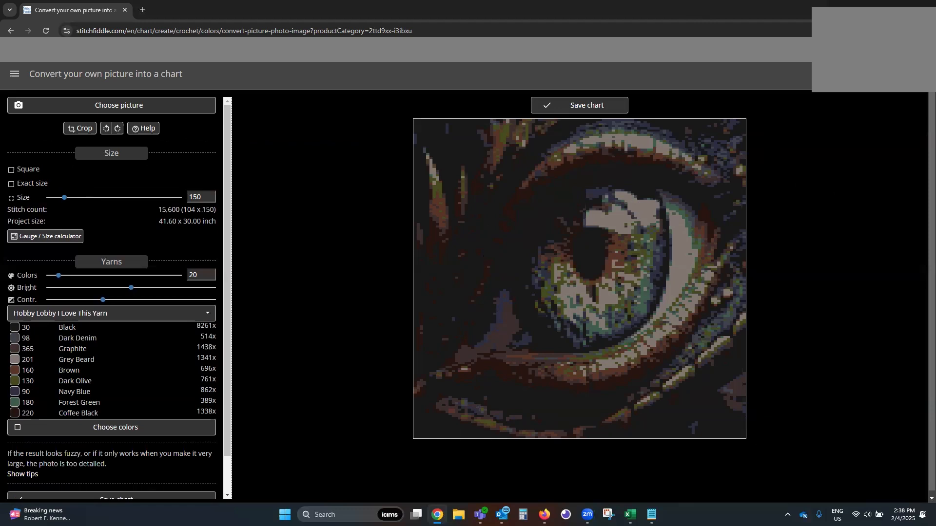
pyautogui.doubleClick(195, 196)
pyautogui.write('300')
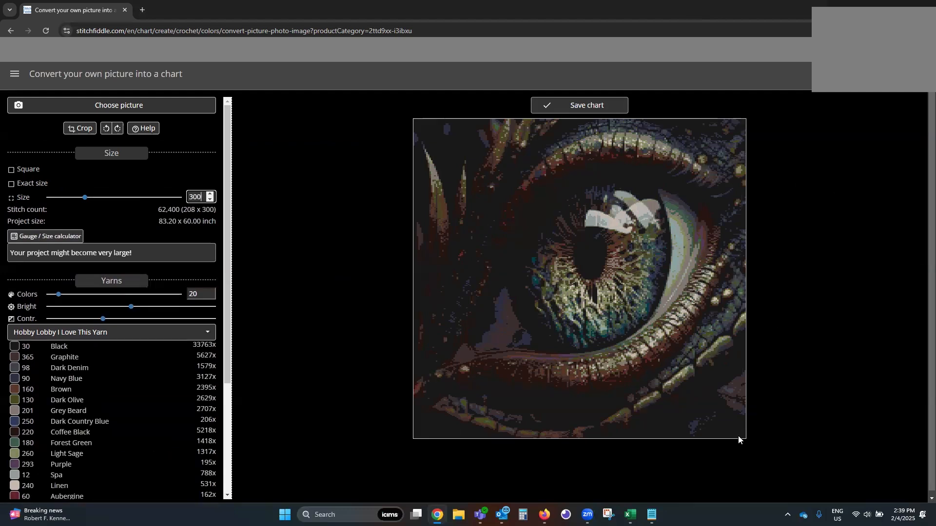
# - Check the completed project's width and height in the gauge calculator and apply the calculated size
pyautogui.click(188, 212)
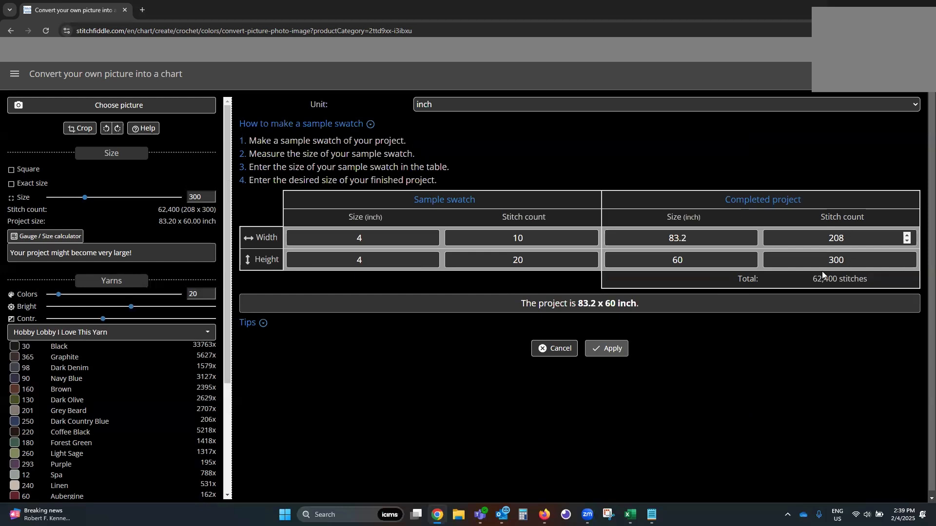
pyautogui.click(691, 237)
pyautogui.click(691, 262)
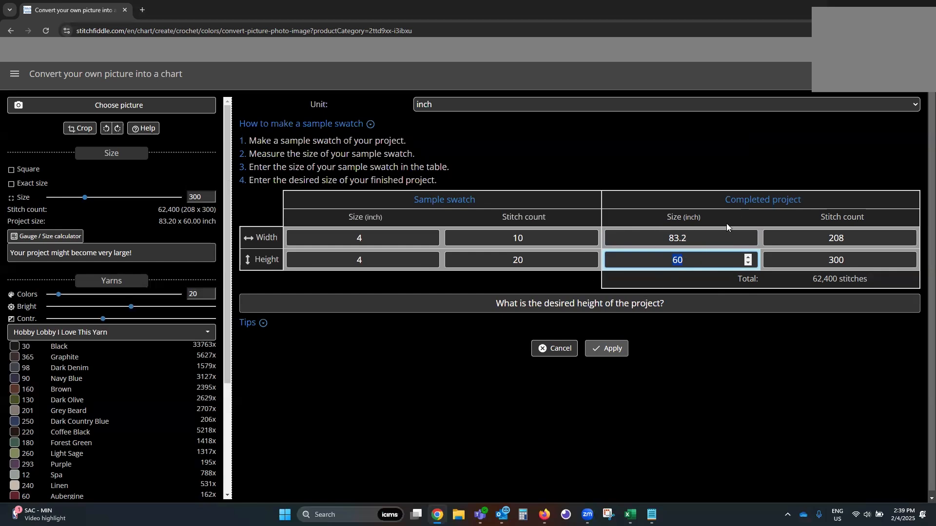
pyautogui.click(675, 239)
pyautogui.click(680, 261)
pyautogui.click(606, 348)
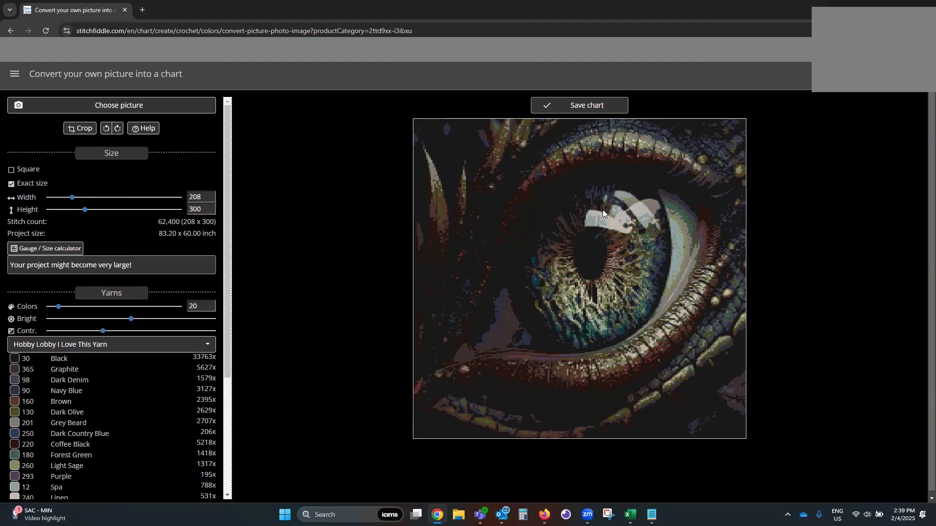
# - Turn off the exact size so the picture keeps its proportions, and set the chart size to 330
pyautogui.click(11, 184)
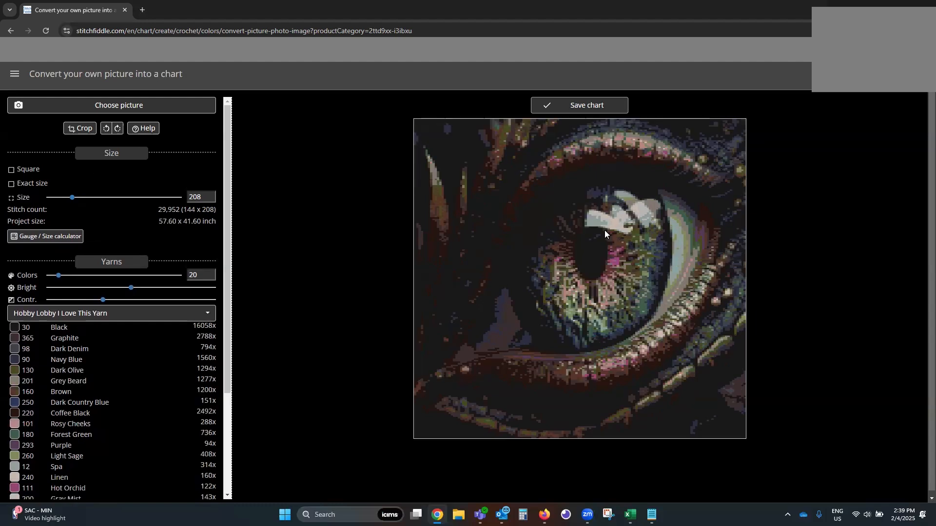
pyautogui.click(200, 195)
pyautogui.moveTo(200, 194); pyautogui.dragTo(188, 201)
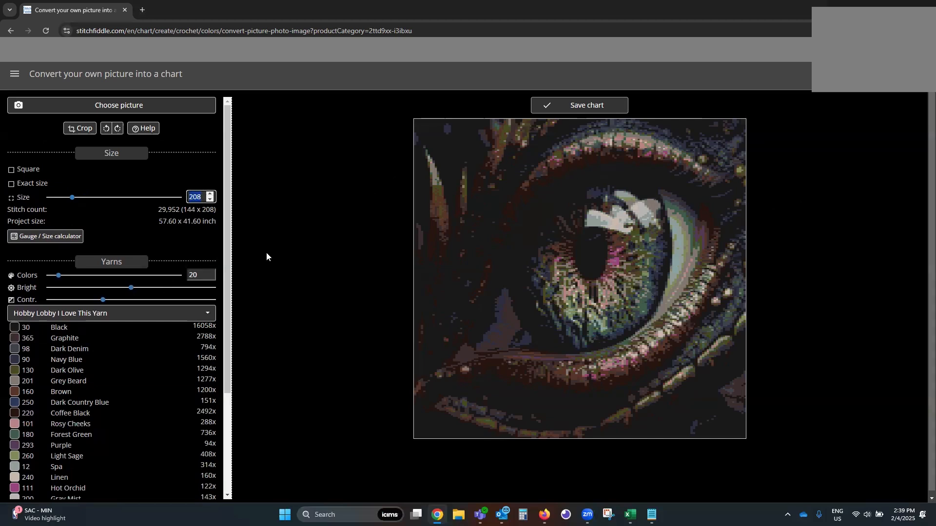
pyautogui.write('330')
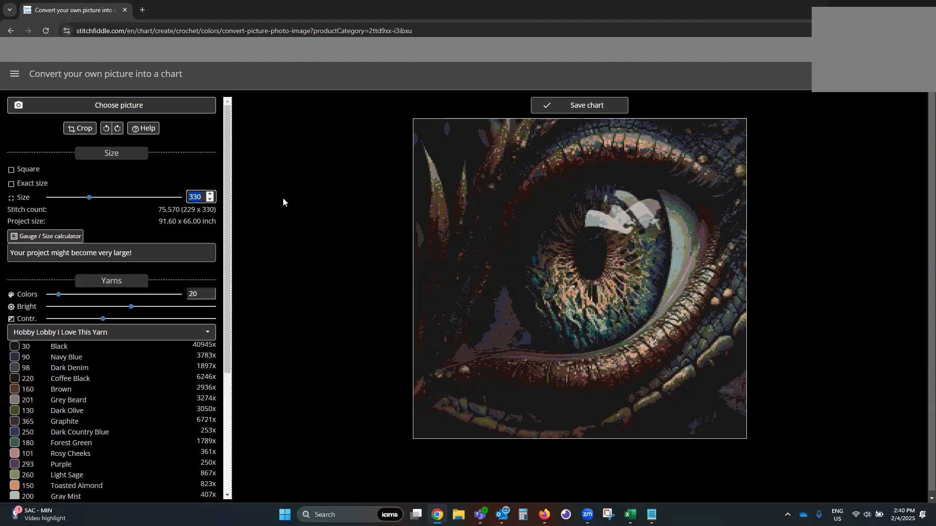
# - Reduce the chart size to 275
pyautogui.click(193, 198)
pyautogui.doubleClick(194, 197)
pyautogui.write('275')
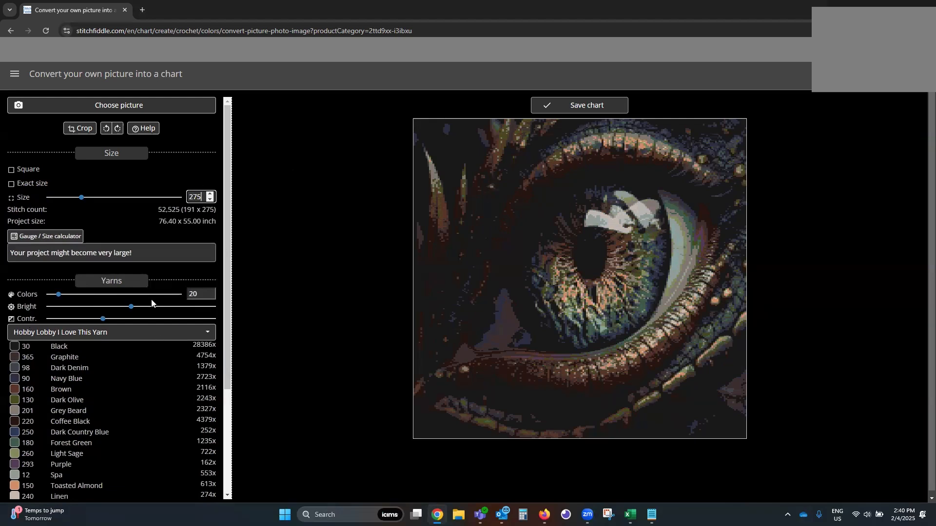
# - Look through the selectable Hobby Lobby I Love This Yarn colors and close the color selection without changing it
pyautogui.scroll(-2, 152, 303)
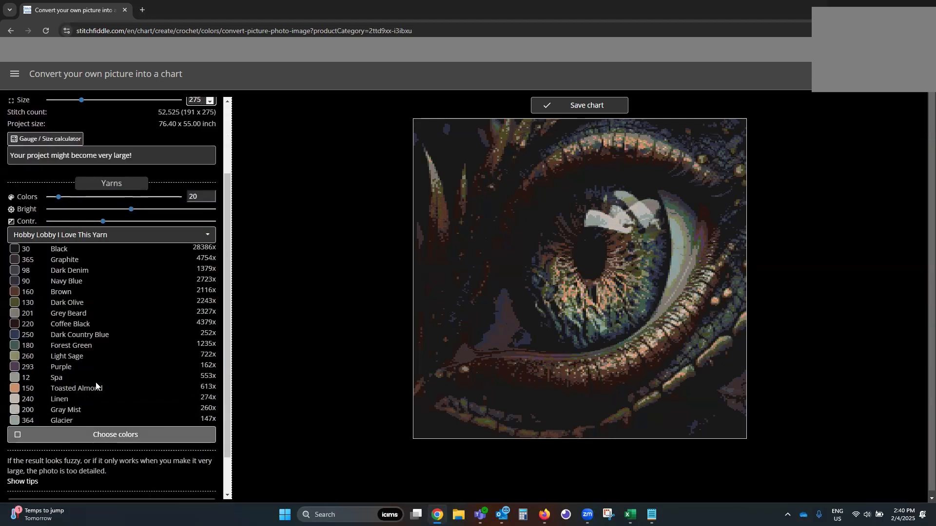
pyautogui.click(50, 438)
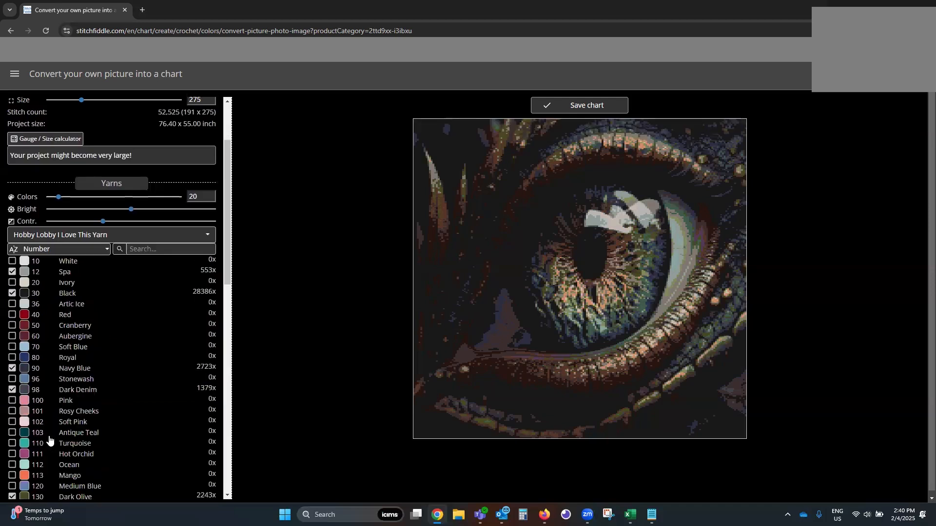
pyautogui.scroll(-2, 122, 391)
pyautogui.scroll(3, 122, 391)
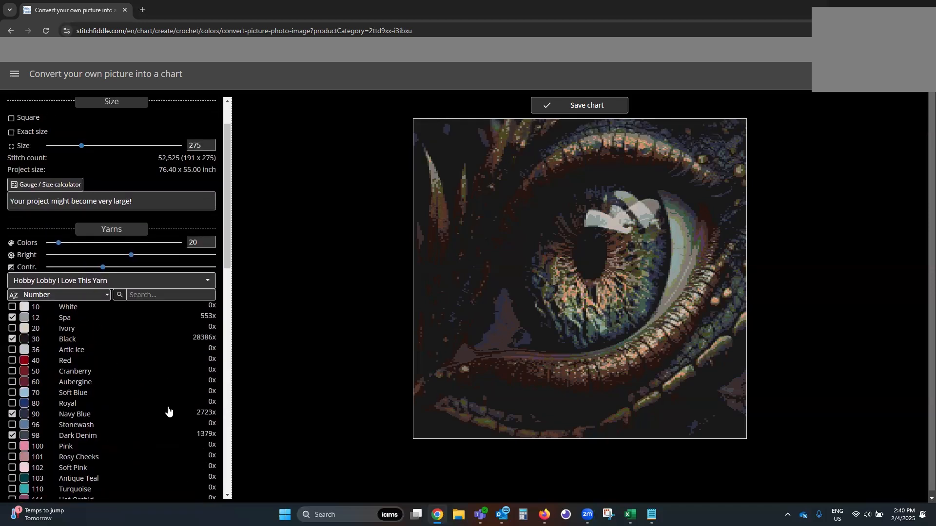
pyautogui.scroll(-12, 166, 424)
pyautogui.scroll(4, 160, 439)
pyautogui.scroll(-5, 160, 439)
pyautogui.click(159, 438)
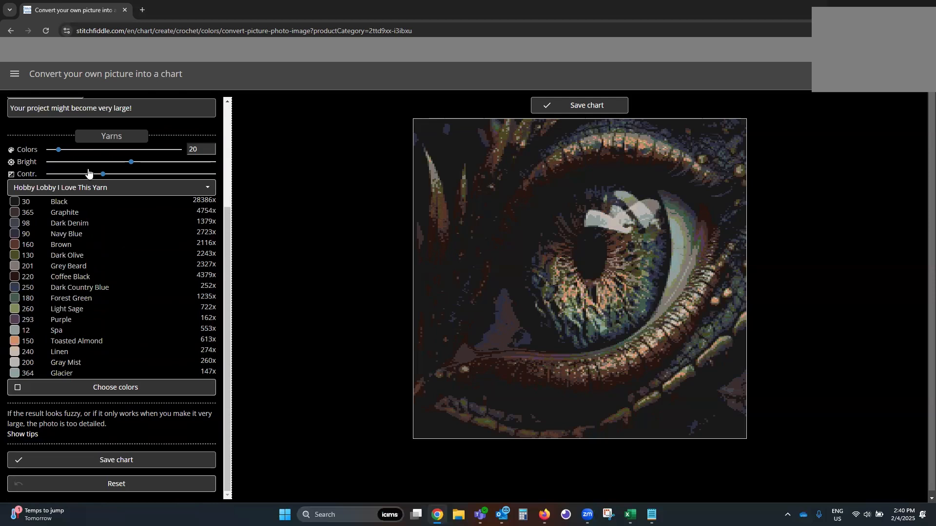
# - Limit the chart to 6 yarn colors and test the brightness at its maximum and minimum
pyautogui.click(194, 148)
pyautogui.write('6')
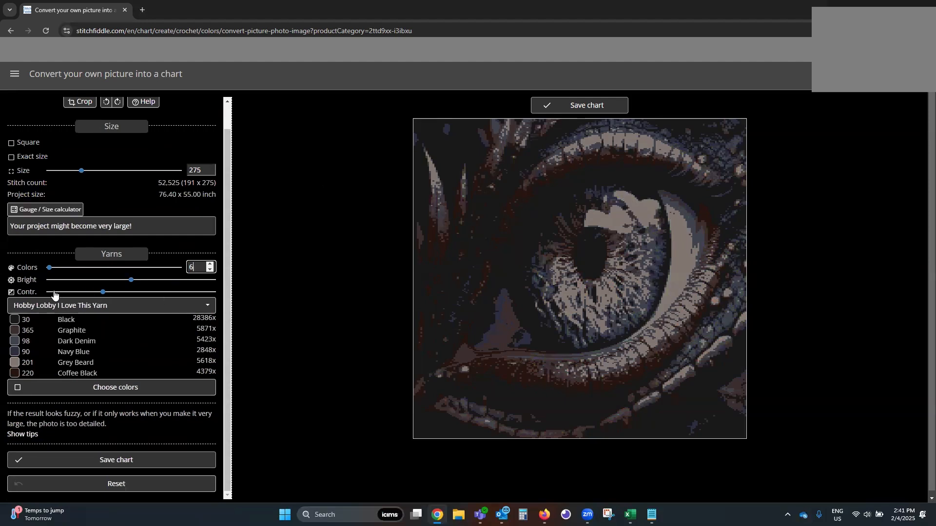
pyautogui.click(210, 282)
pyautogui.moveTo(210, 282); pyautogui.dragTo(219, 282)
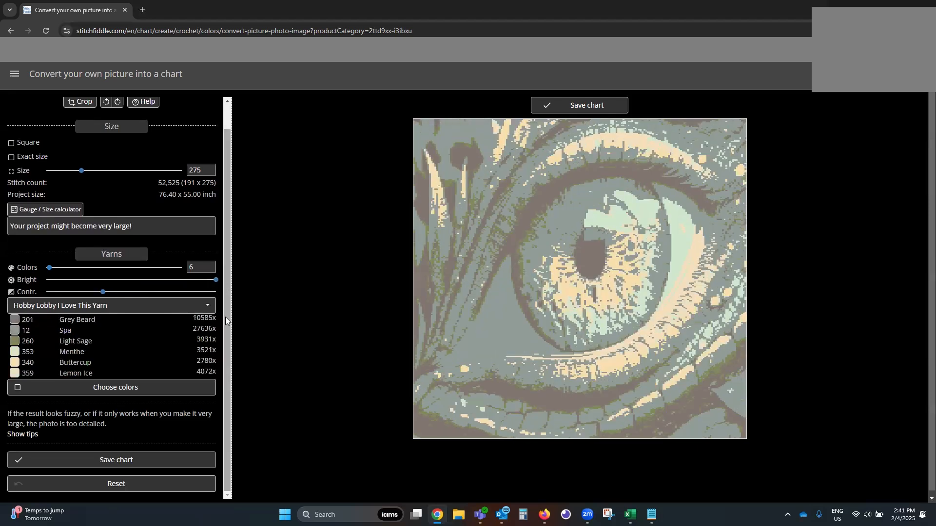
pyautogui.moveTo(60, 281); pyautogui.dragTo(46, 280)
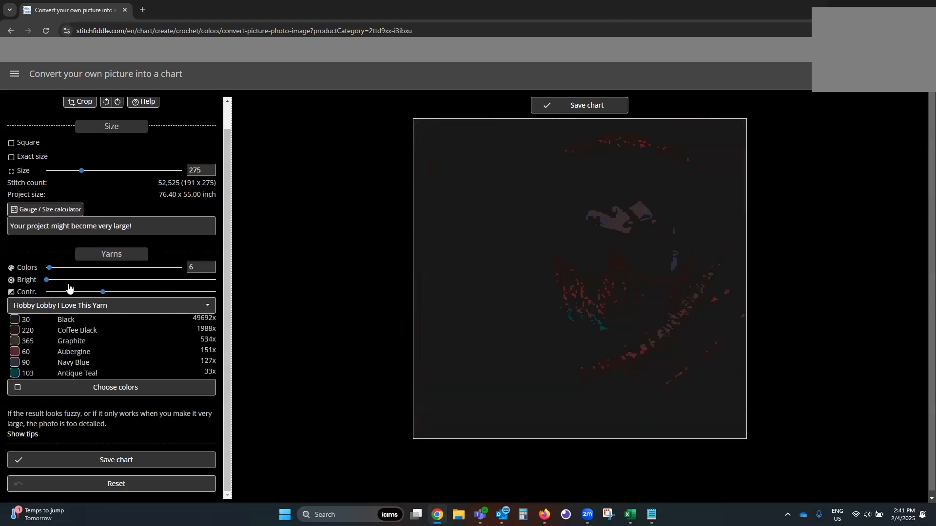
# - Try the picture with the contrast at its maximum and the brightness close to its maximum
pyautogui.click(64, 281)
pyautogui.click(104, 281)
pyautogui.moveTo(102, 292); pyautogui.dragTo(209, 294)
pyautogui.moveTo(148, 282); pyautogui.dragTo(216, 292)
pyautogui.click(209, 280)
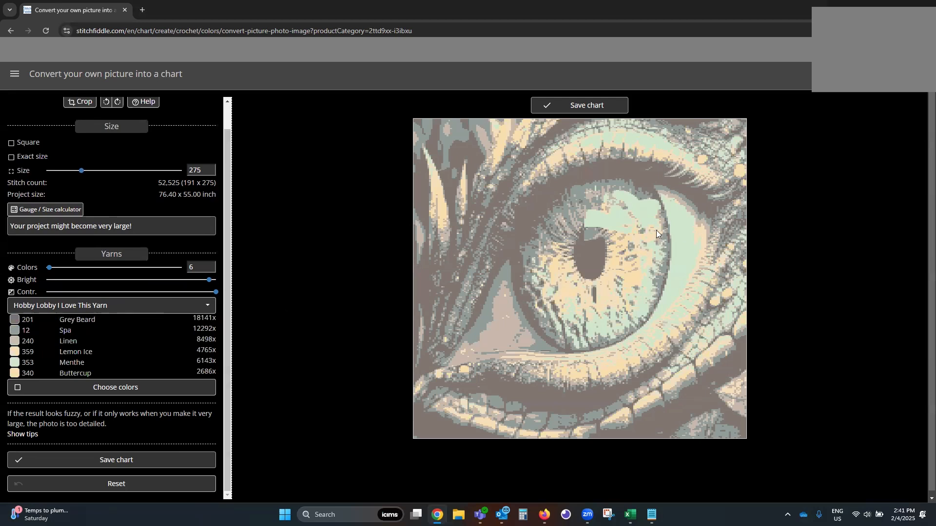
# - Set the chart size to 330 and compare several low contrast levels, ending slightly above the minimum
pyautogui.doubleClick(200, 166)
pyautogui.write('330')
pyautogui.moveTo(215, 291); pyautogui.dragTo(54, 295)
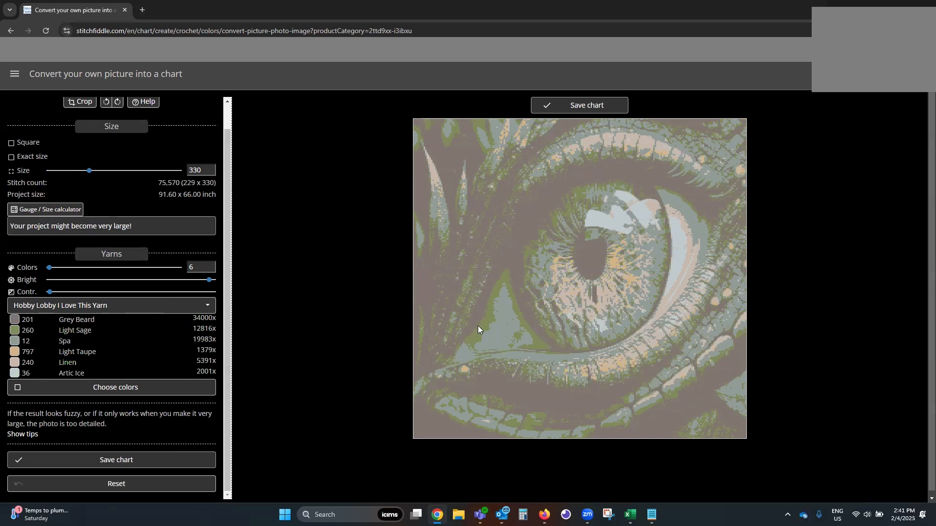
pyautogui.click(61, 293)
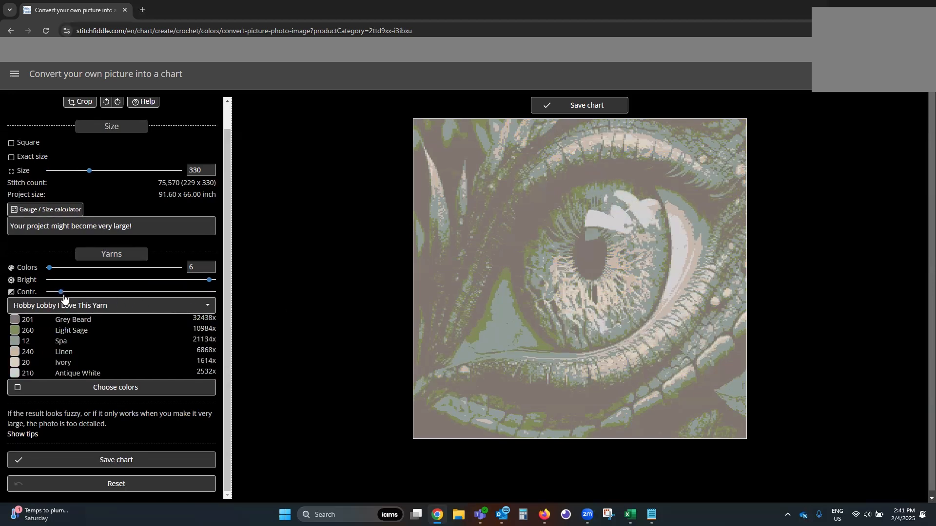
pyautogui.click(54, 293)
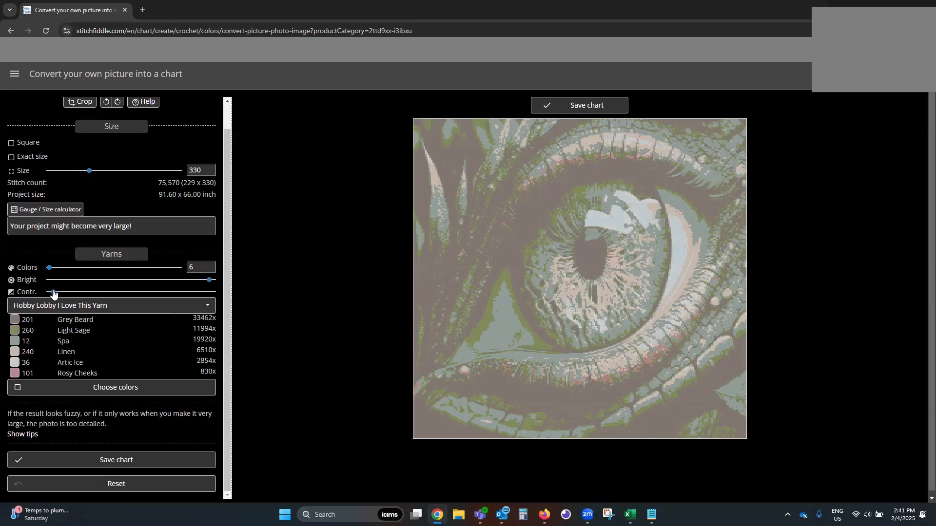
pyautogui.click(73, 292)
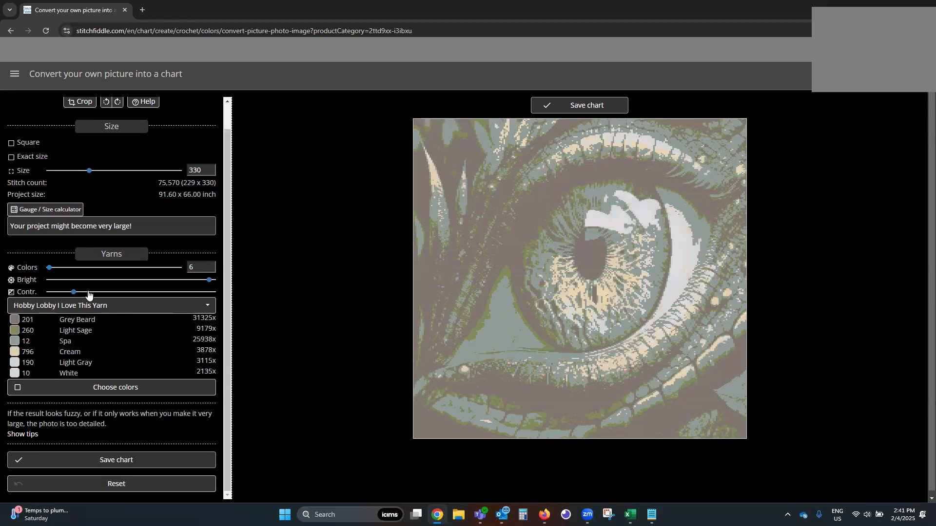
pyautogui.click(61, 292)
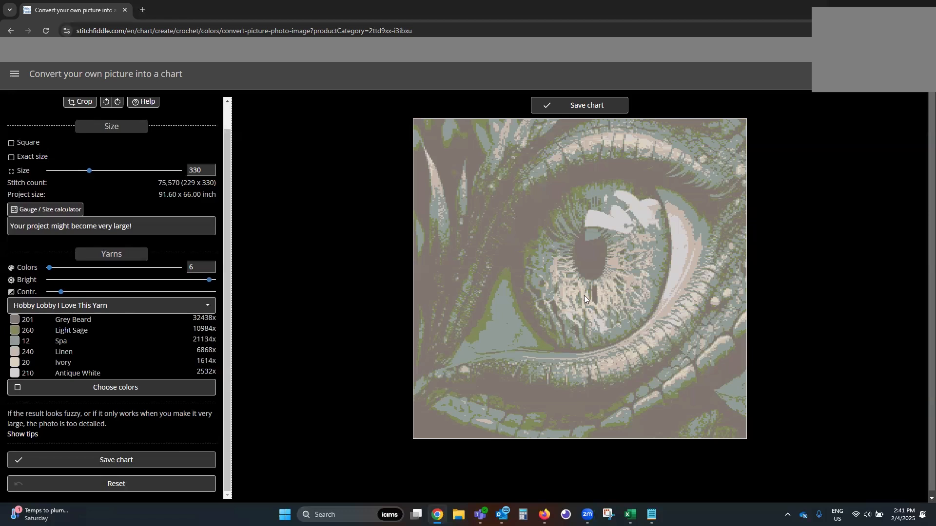
# - Compare lower brightness levels at low contrast, ending at about two thirds of the brightness range
pyautogui.click(171, 281)
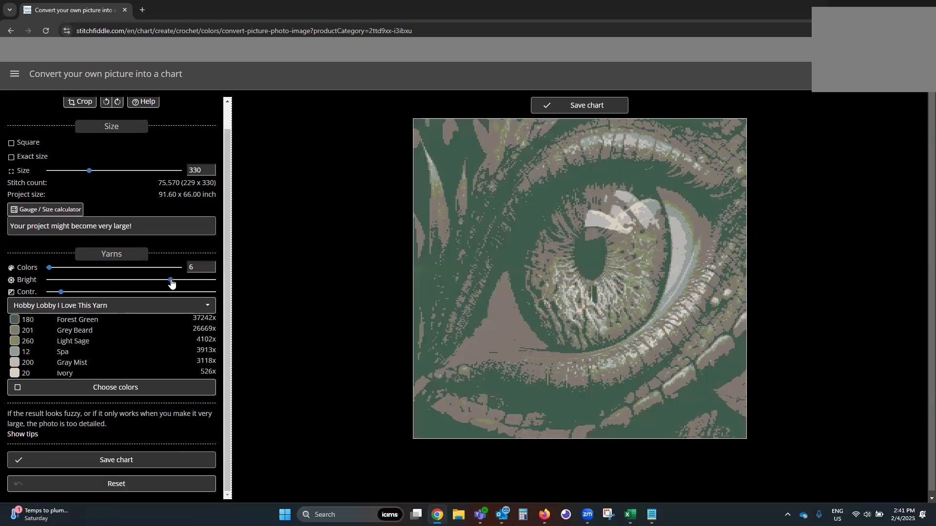
pyautogui.click(144, 281)
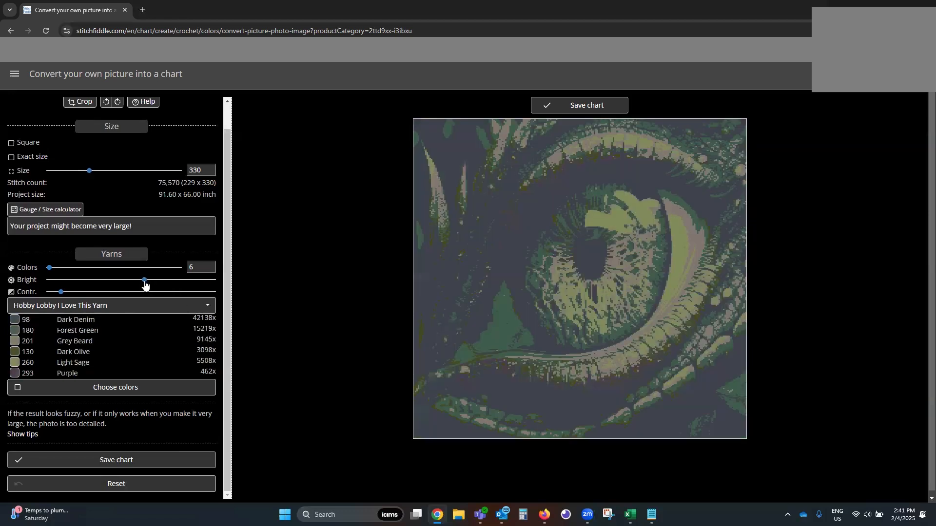
pyautogui.click(126, 281)
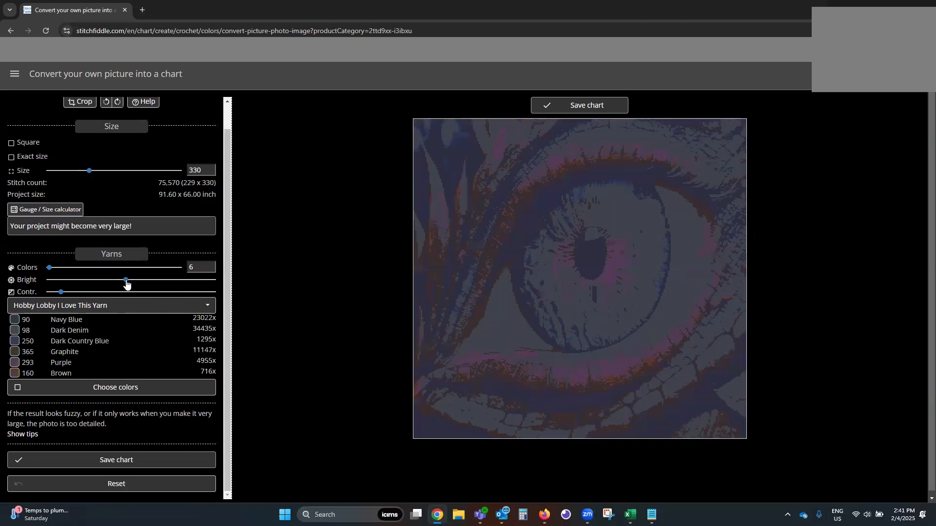
pyautogui.click(174, 281)
pyautogui.click(167, 281)
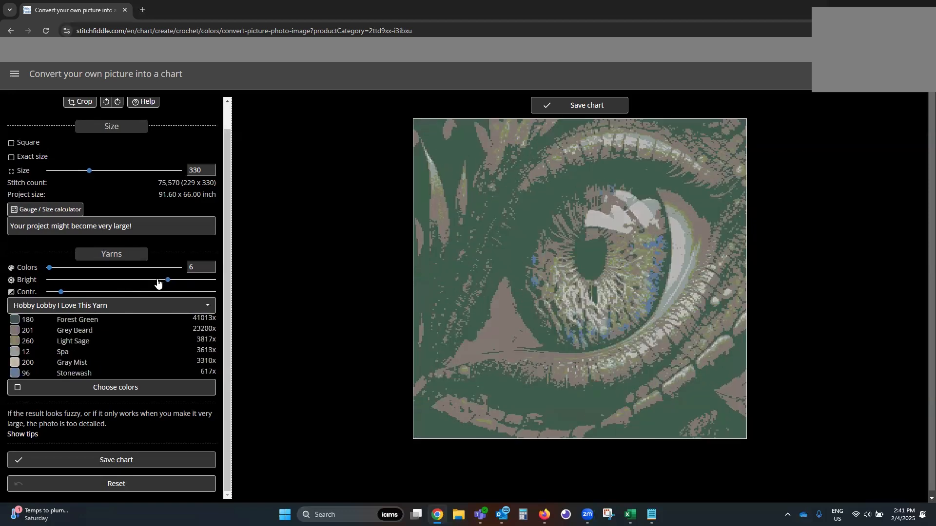
pyautogui.click(160, 281)
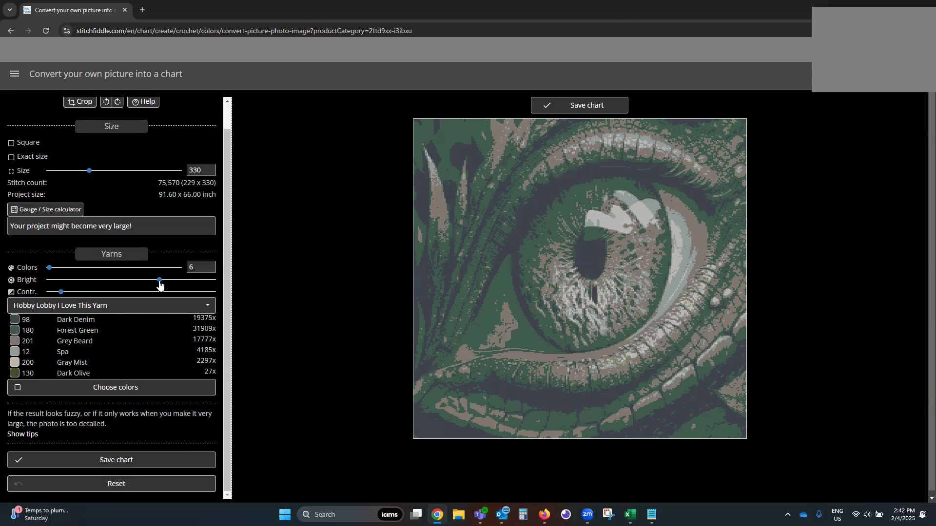
# - Lower the contrast almost to its minimum and compare brightness levels, ending slightly above the middle
pyautogui.click(148, 281)
pyautogui.click(50, 292)
pyautogui.click(134, 279)
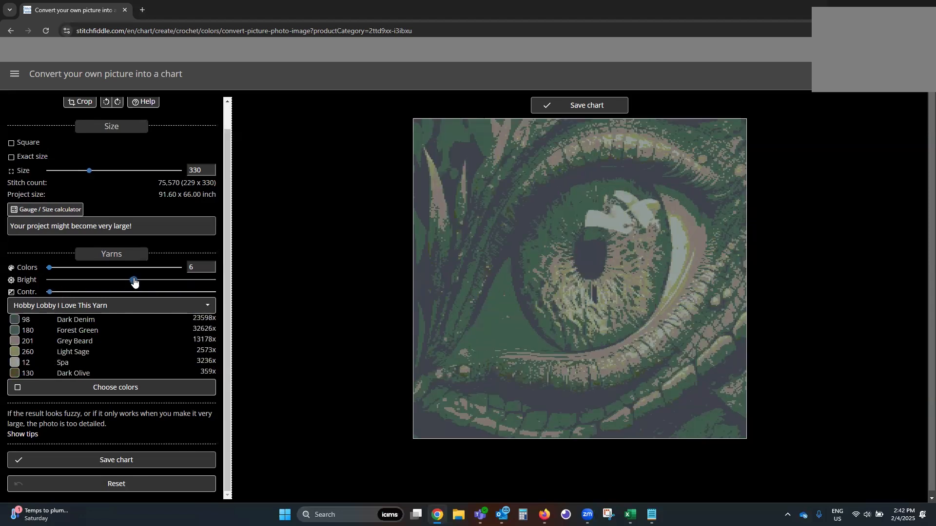
pyautogui.click(145, 281)
pyautogui.click(156, 282)
pyautogui.click(111, 281)
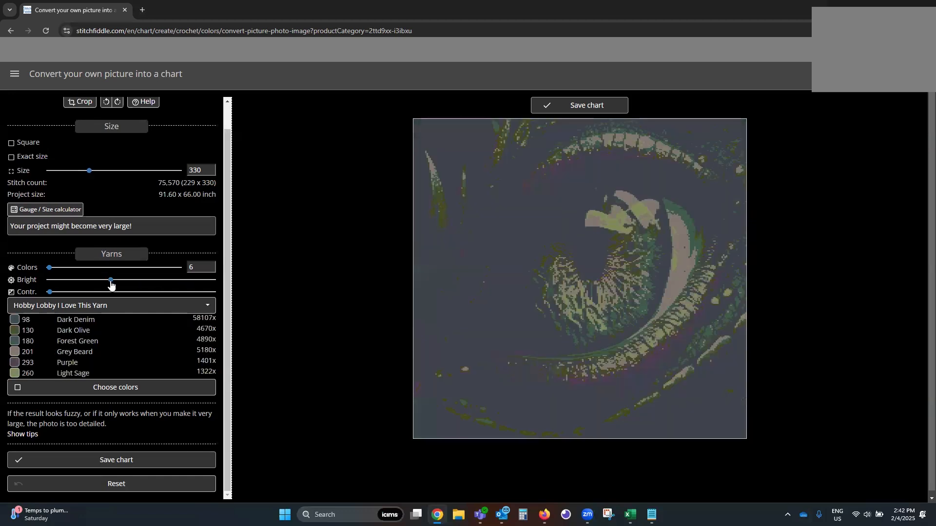
pyautogui.click(141, 281)
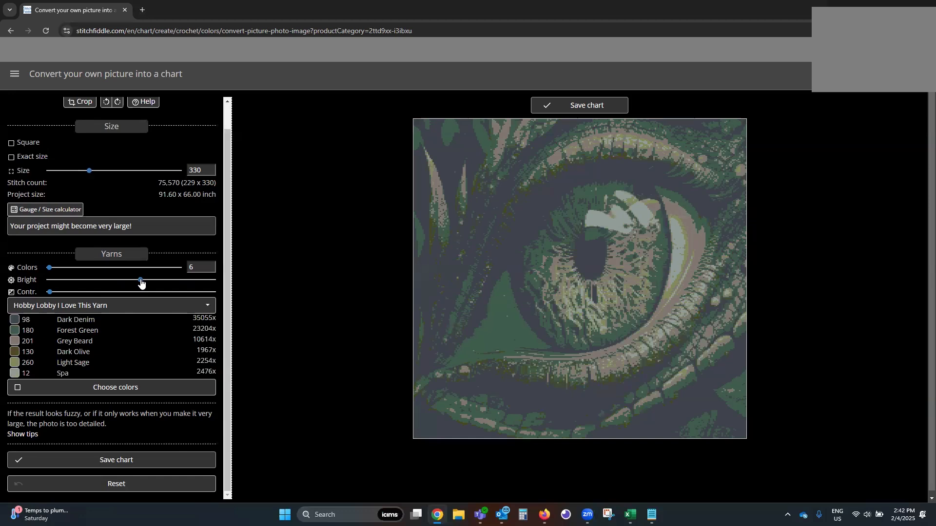
# - Fine-tune the contrast within the lowest part of its range
pyautogui.click(59, 292)
pyautogui.click(65, 292)
pyautogui.moveTo(66, 292); pyautogui.dragTo(54, 292)
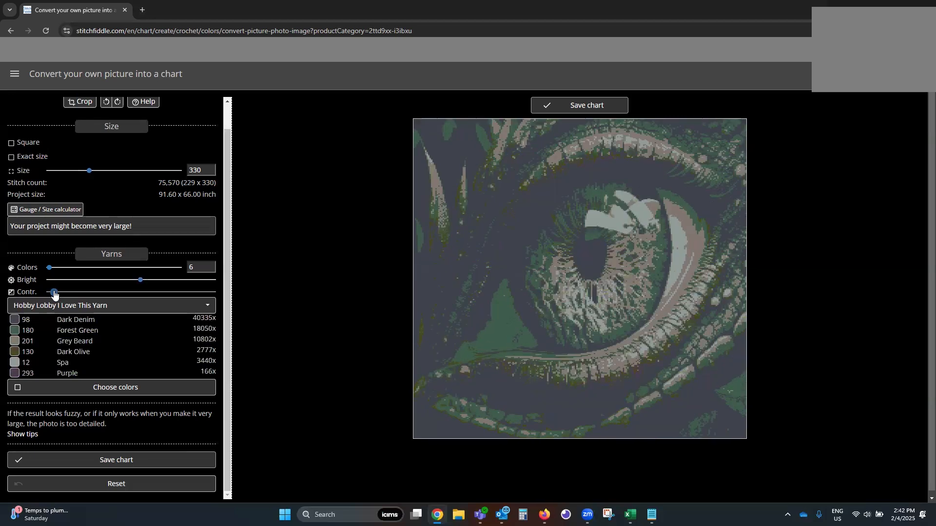
pyautogui.moveTo(54, 293); pyautogui.dragTo(57, 292)
# - Raise the contrast to about the middle of its range and the brightness to about 70 percent
pyautogui.click(129, 280)
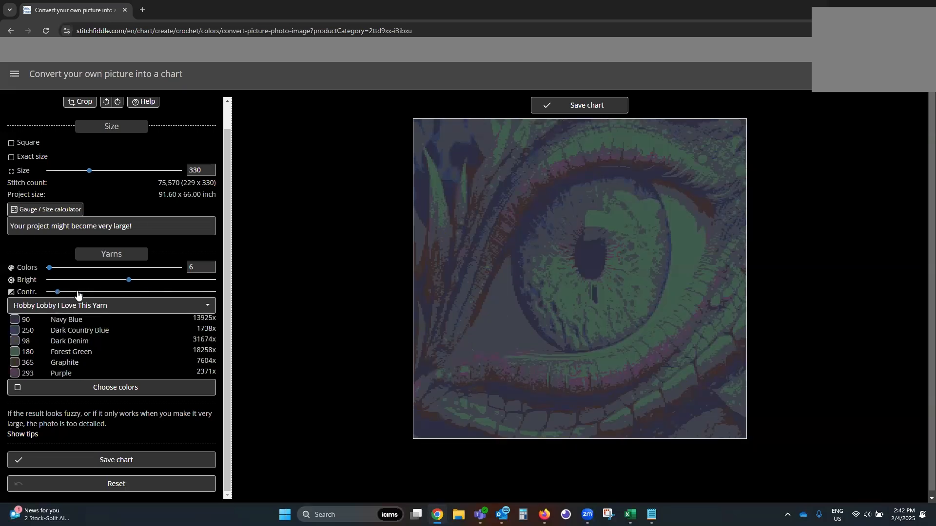
pyautogui.click(77, 292)
pyautogui.click(136, 293)
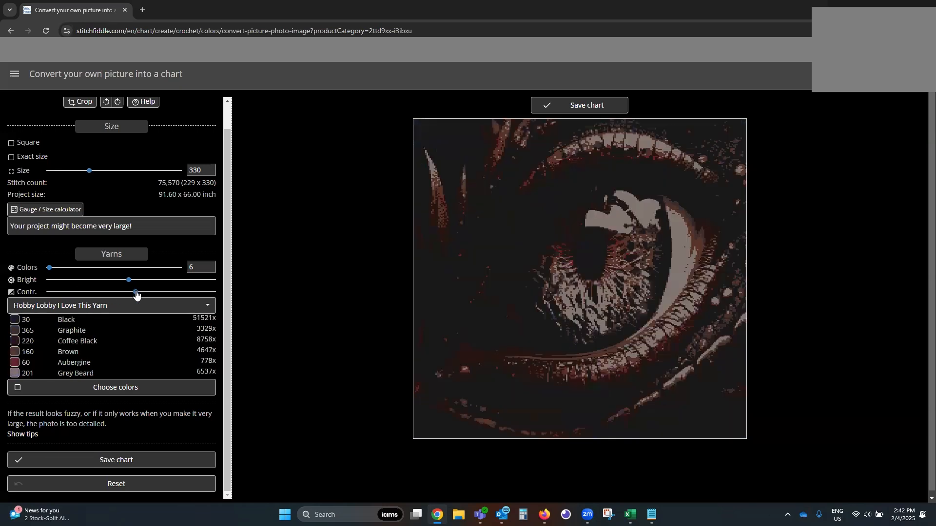
pyautogui.click(149, 281)
pyautogui.click(181, 281)
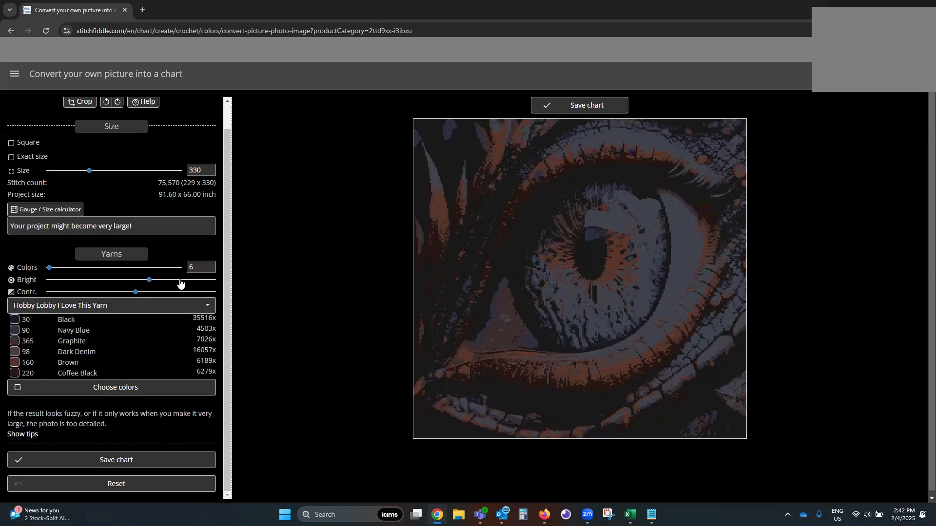
pyautogui.moveTo(166, 280); pyautogui.dragTo(164, 282)
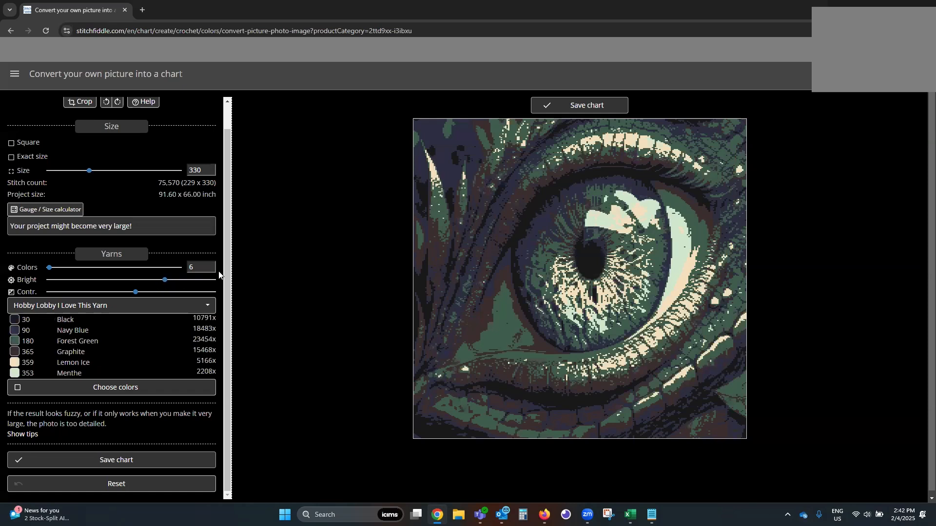
# - Compare contrast levels around the middle of the range, ending just below the middle
pyautogui.moveTo(131, 295); pyautogui.dragTo(140, 294)
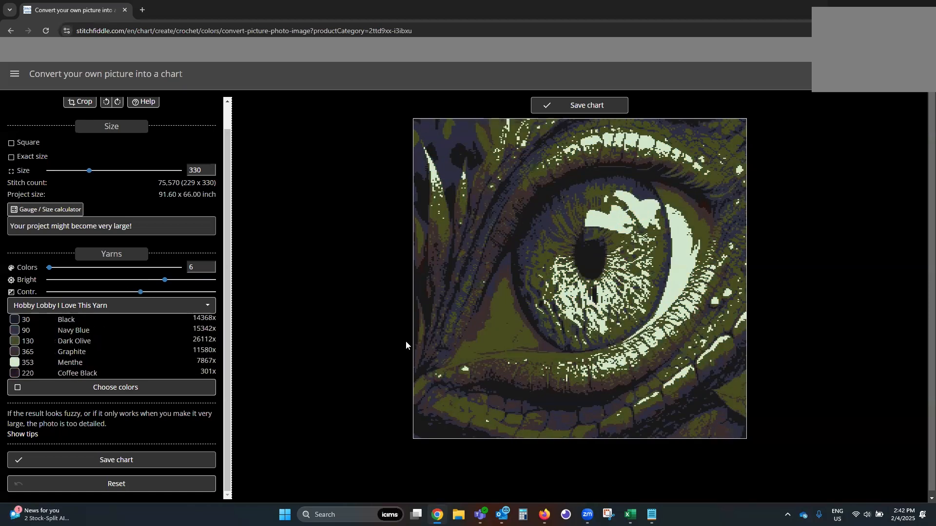
pyautogui.click(131, 294)
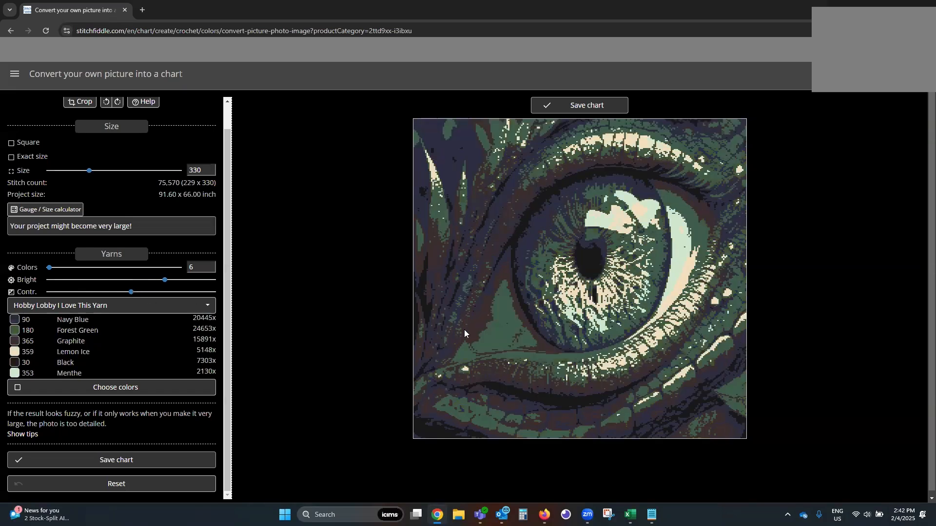
pyautogui.click(114, 293)
pyautogui.moveTo(115, 294)
pyautogui.mouseDown()
pyautogui.moveTo(190, 282)
pyautogui.moveTo(128, 293)
pyautogui.mouseUp()
# - Raise the brightness to about three quarters of its range and lower the contrast to about 40 percent
pyautogui.click(137, 282)
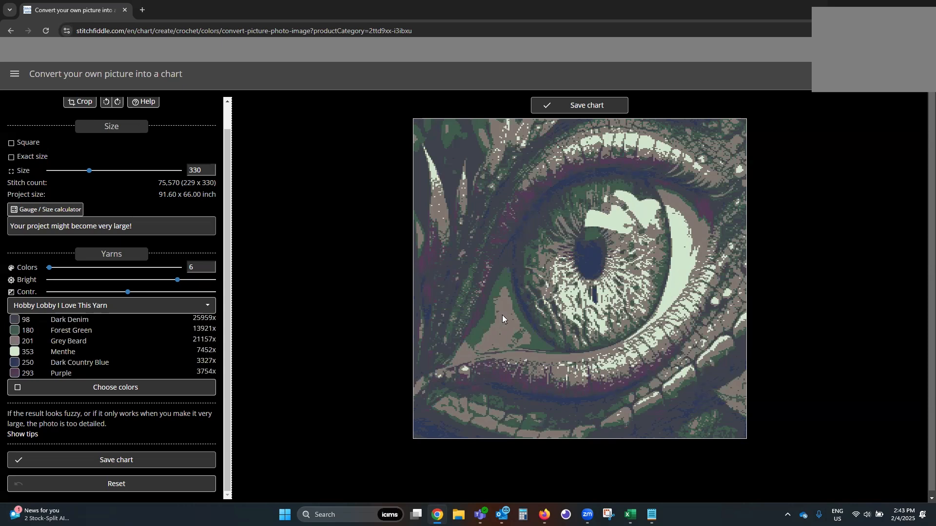
pyautogui.click(119, 295)
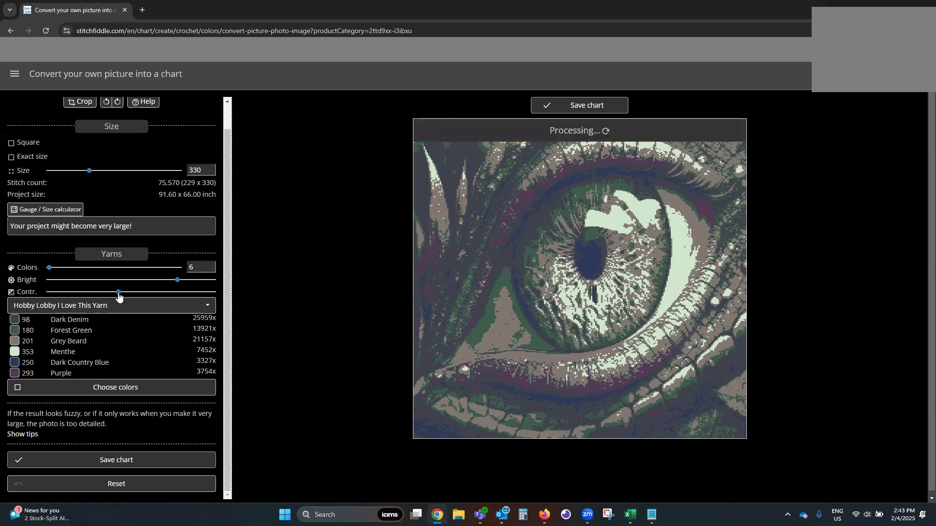
pyautogui.moveTo(117, 296); pyautogui.dragTo(112, 294)
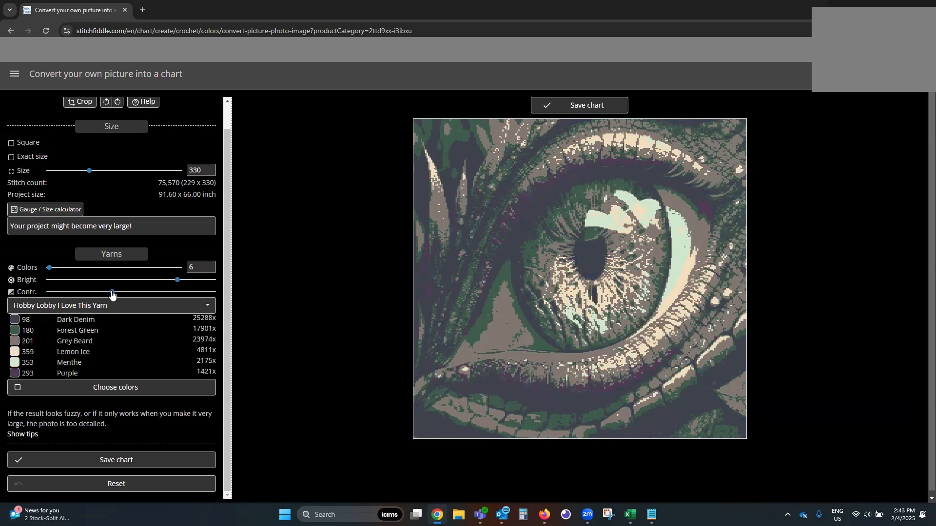
# - Set the number of yarn colors to 8 and compare contrast levels, ending just below the middle of the range
pyautogui.click(209, 264)
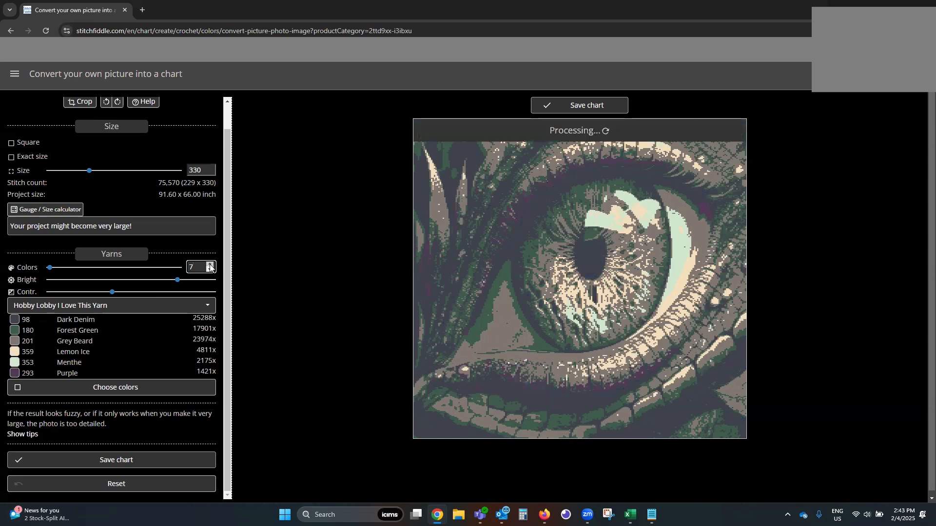
pyautogui.moveTo(112, 294); pyautogui.dragTo(81, 293)
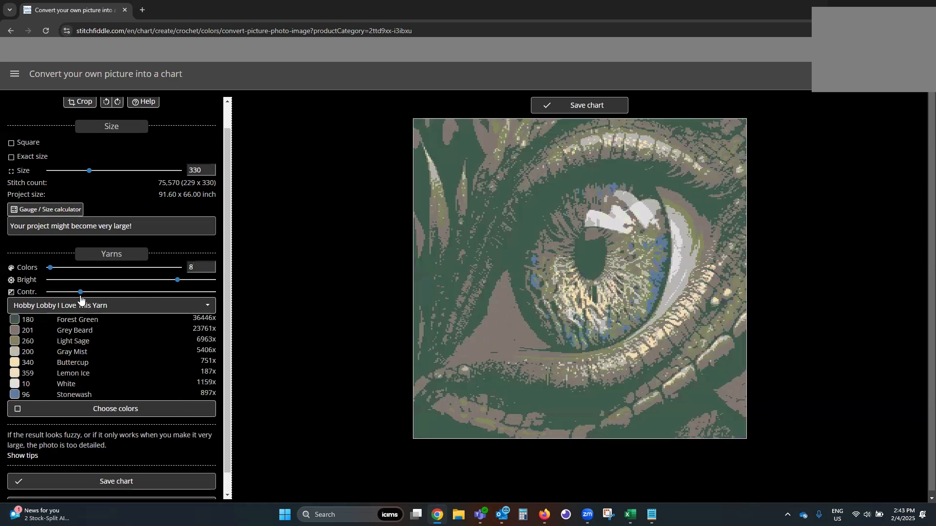
pyautogui.click(102, 293)
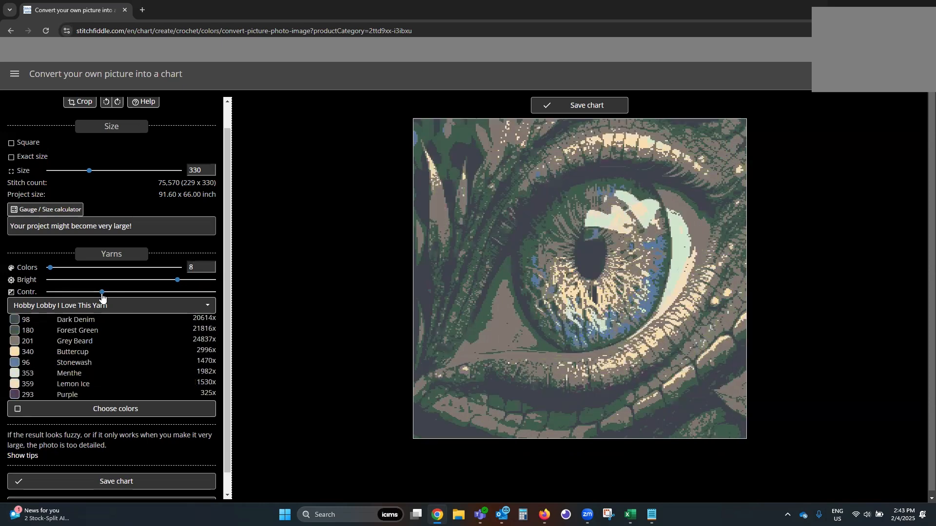
pyautogui.click(95, 293)
pyautogui.moveTo(94, 293); pyautogui.dragTo(113, 293)
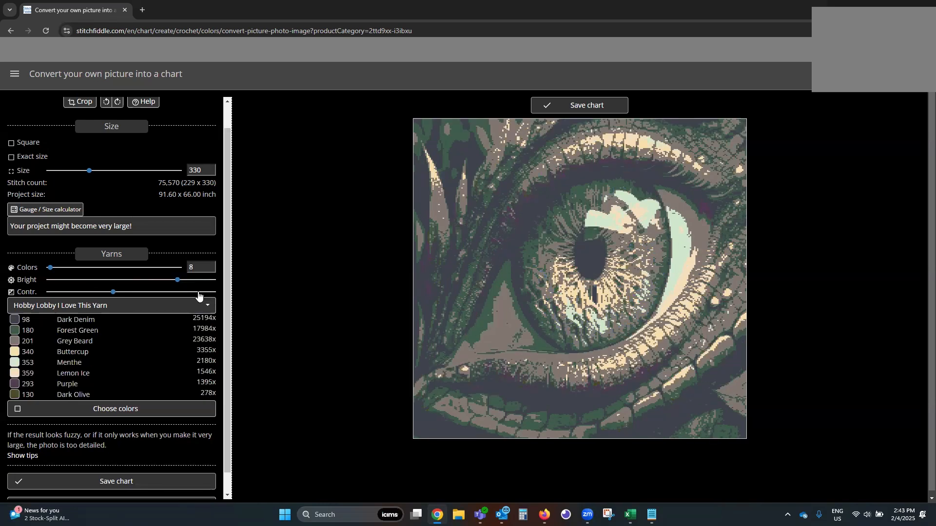
pyautogui.click(127, 292)
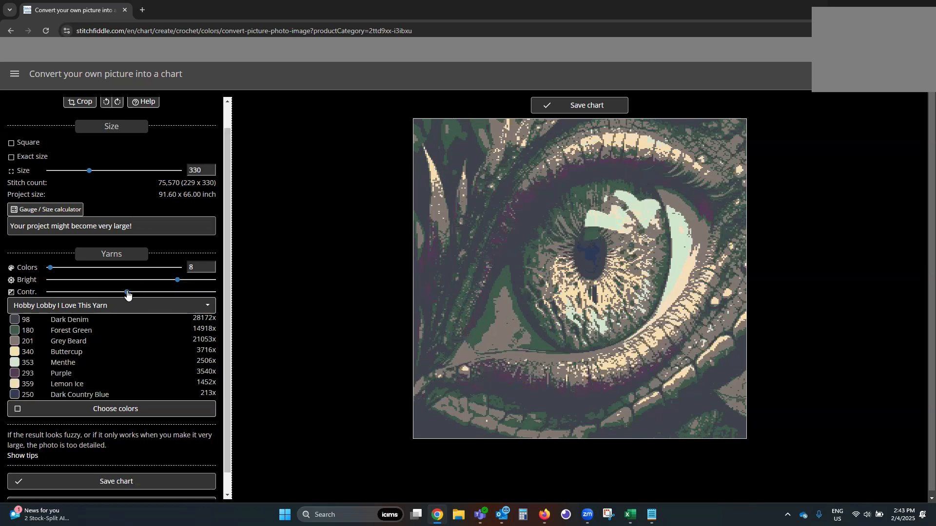
# - Try the brightness at about 60 percent of its range with the contrast lowered to about 10 percent
pyautogui.click(165, 281)
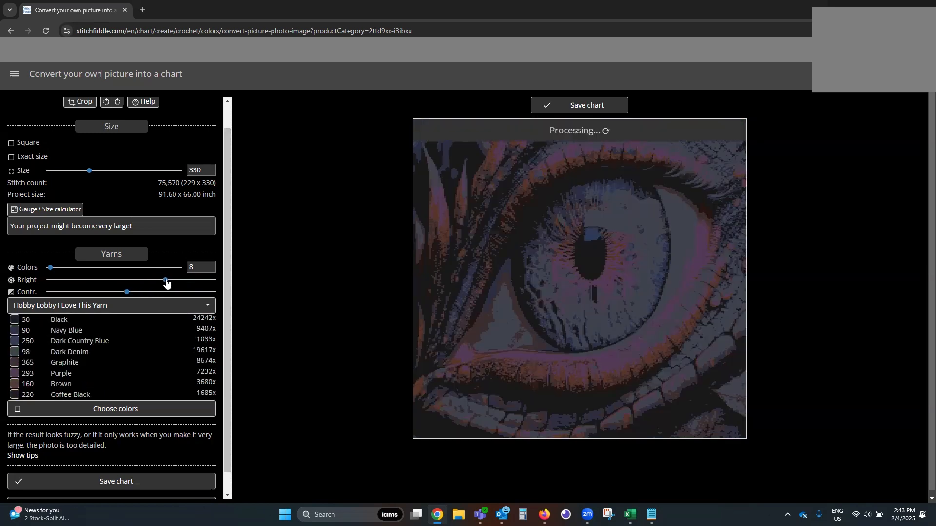
pyautogui.click(82, 281)
pyautogui.click(101, 281)
pyautogui.click(150, 281)
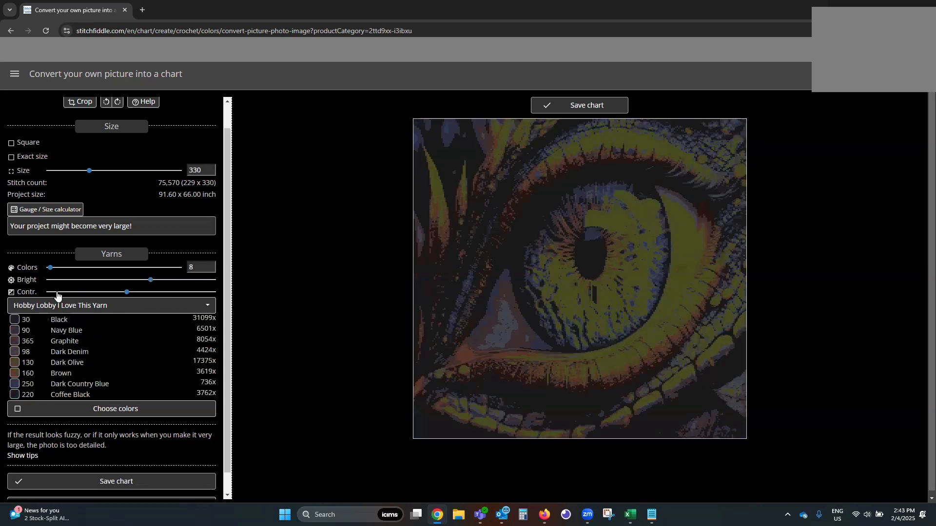
pyautogui.click(65, 292)
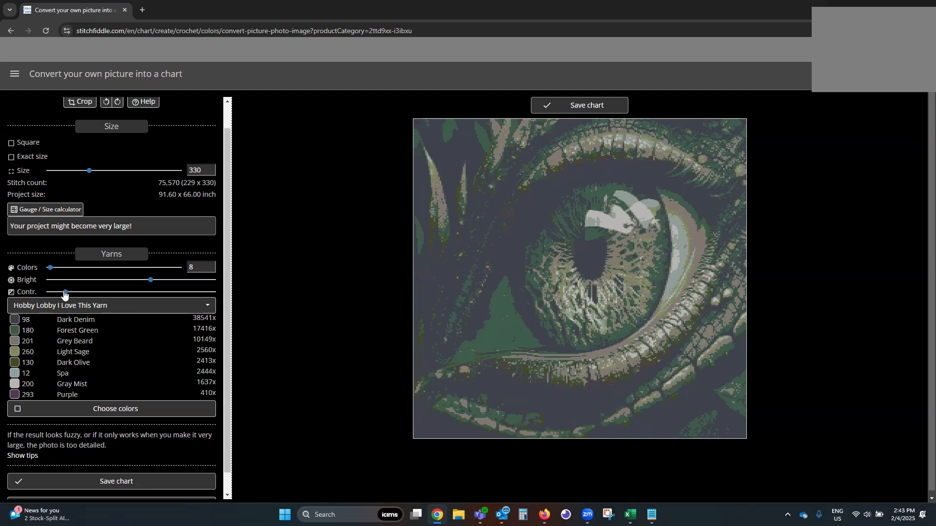
# - Try the brightness at about 80 percent of its range with the contrast raised to about 35 percent
pyautogui.moveTo(65, 293); pyautogui.dragTo(90, 293)
pyautogui.moveTo(151, 280); pyautogui.dragTo(183, 282)
pyautogui.moveTo(90, 292)
pyautogui.mouseDown()
pyautogui.moveTo(66, 294)
pyautogui.moveTo(86, 293)
pyautogui.mouseUp()
pyautogui.click(60, 293)
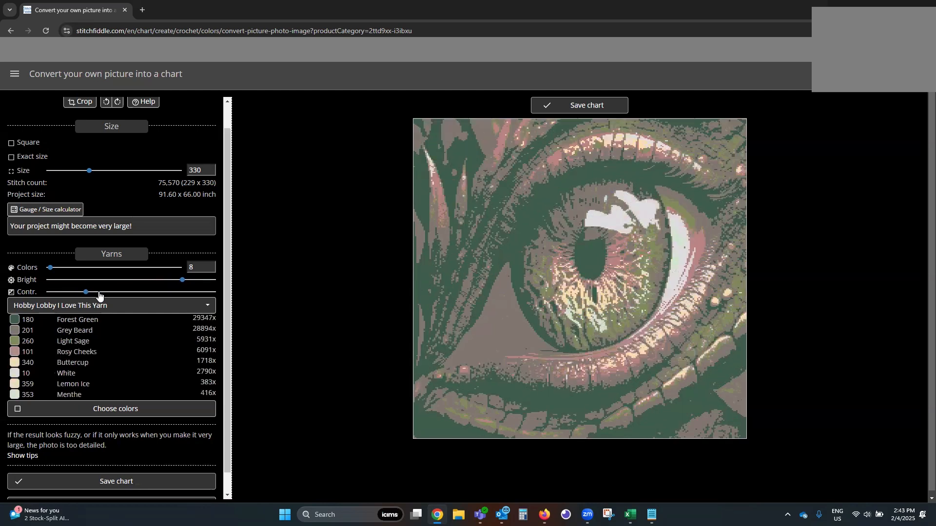
pyautogui.click(97, 293)
pyautogui.click(103, 293)
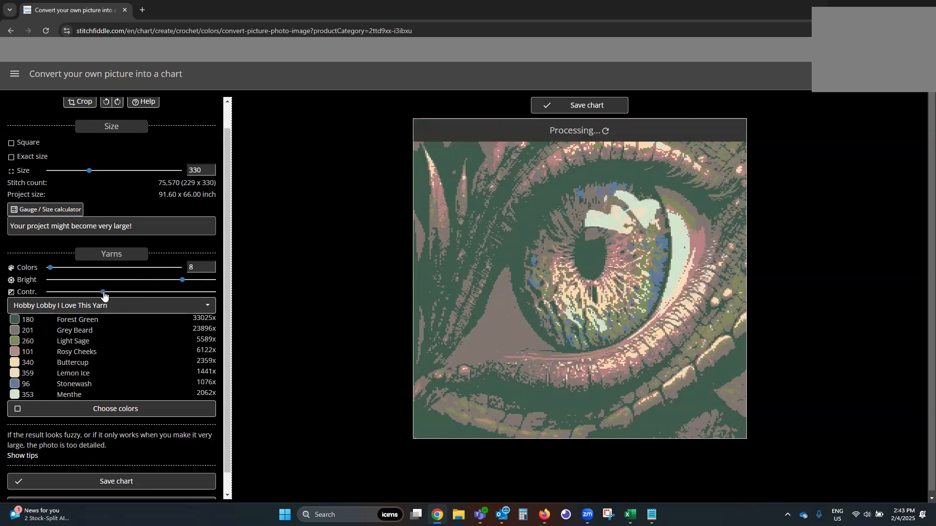
pyautogui.click(105, 293)
# - Try the brightness slightly below 80 percent of its range with the contrast at about 40 percent
pyautogui.click(170, 280)
pyautogui.click(176, 281)
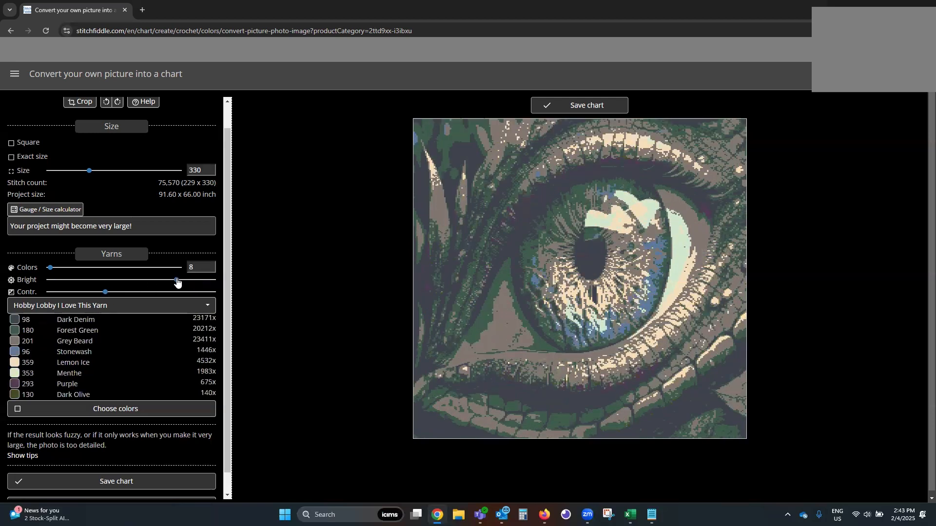
pyautogui.moveTo(177, 281); pyautogui.dragTo(179, 282)
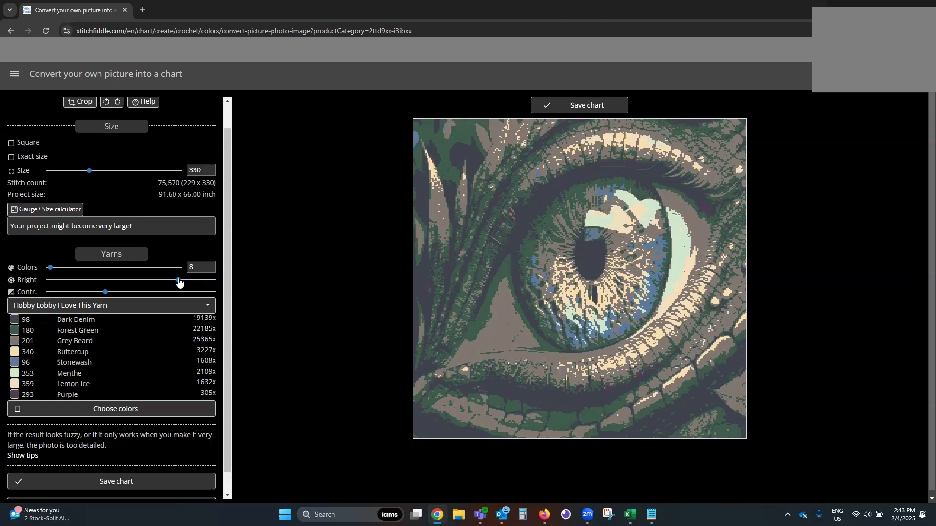
pyautogui.moveTo(105, 292)
pyautogui.mouseDown()
pyautogui.moveTo(83, 293)
pyautogui.moveTo(116, 293)
pyautogui.mouseUp()
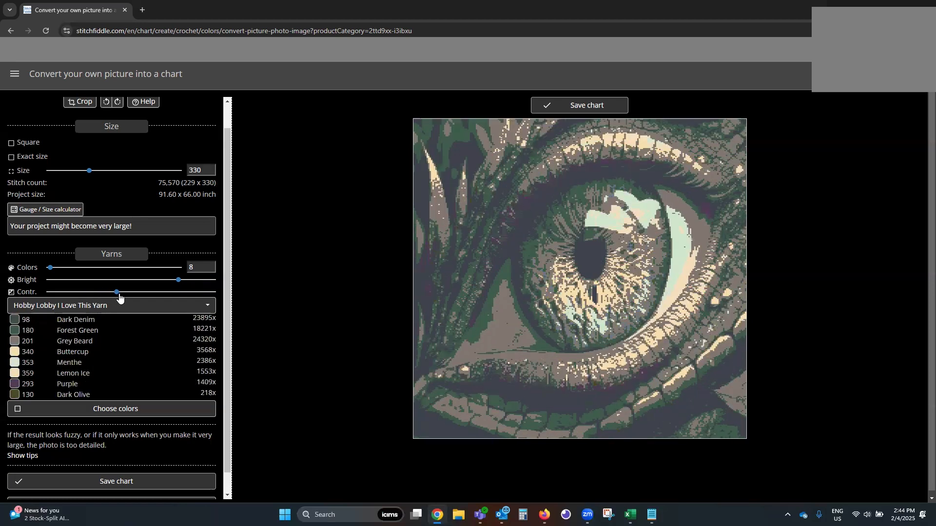
# - Set the brightness to just under three quarters of its range and the contrast to about 30 percent, and save the chart
pyautogui.click(155, 282)
pyautogui.moveTo(155, 282); pyautogui.dragTo(100, 293)
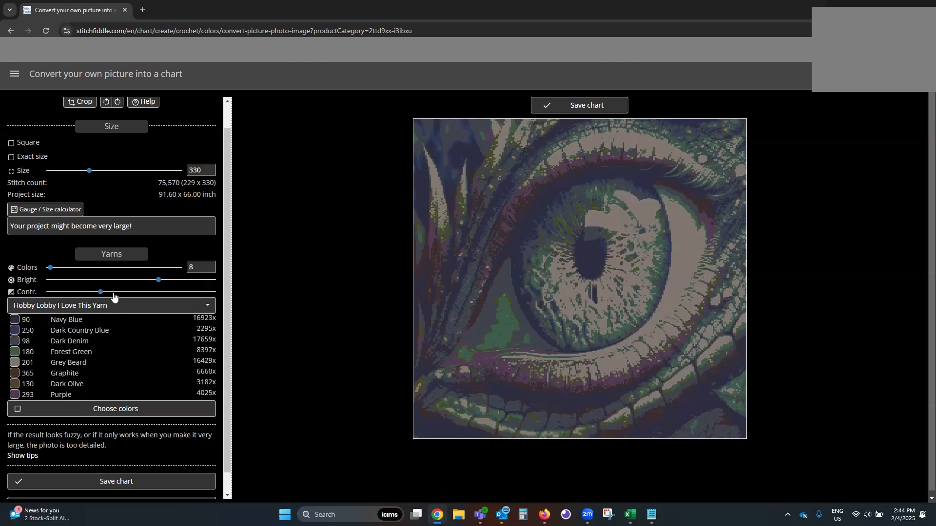
pyautogui.click(109, 292)
pyautogui.moveTo(159, 281); pyautogui.dragTo(171, 281)
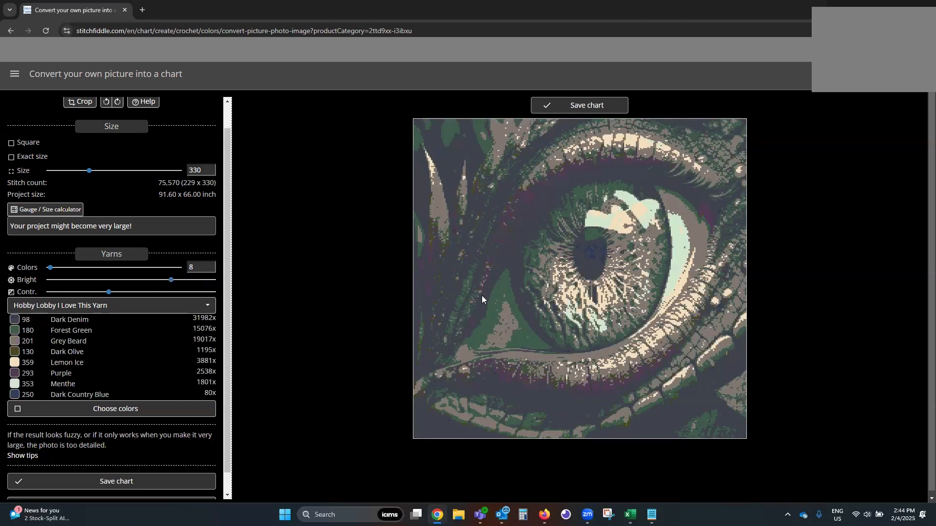
pyautogui.moveTo(108, 293); pyautogui.dragTo(95, 295)
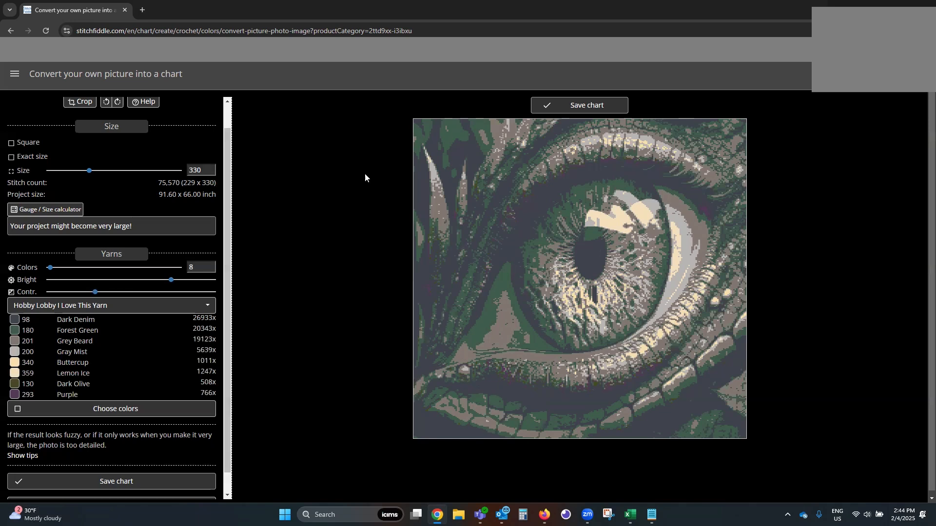
pyautogui.click(580, 105)
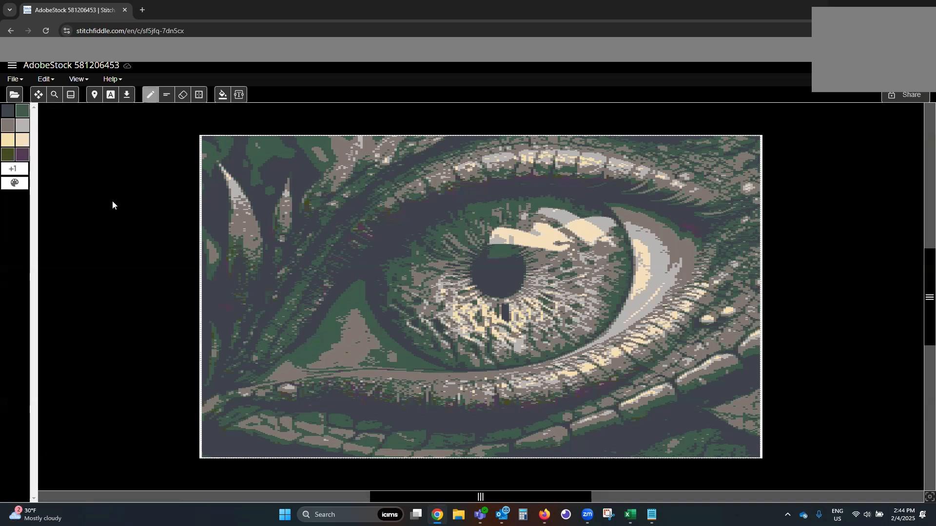
# - Review the chart's color palette, checking the yarn choices for Dark Denim and the stitch counts of the least-used colors
pyautogui.click(45, 79)
pyautogui.click(10, 194)
pyautogui.click(11, 193)
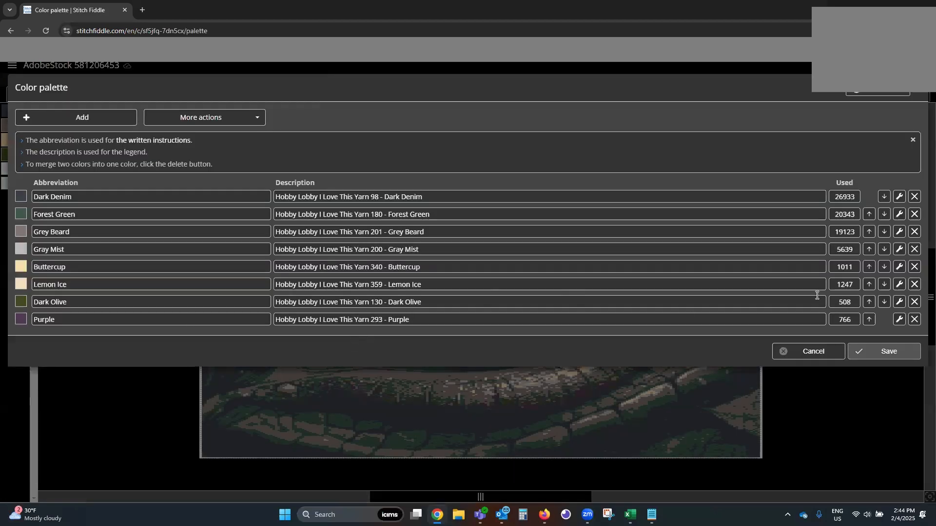
pyautogui.doubleClick(58, 303)
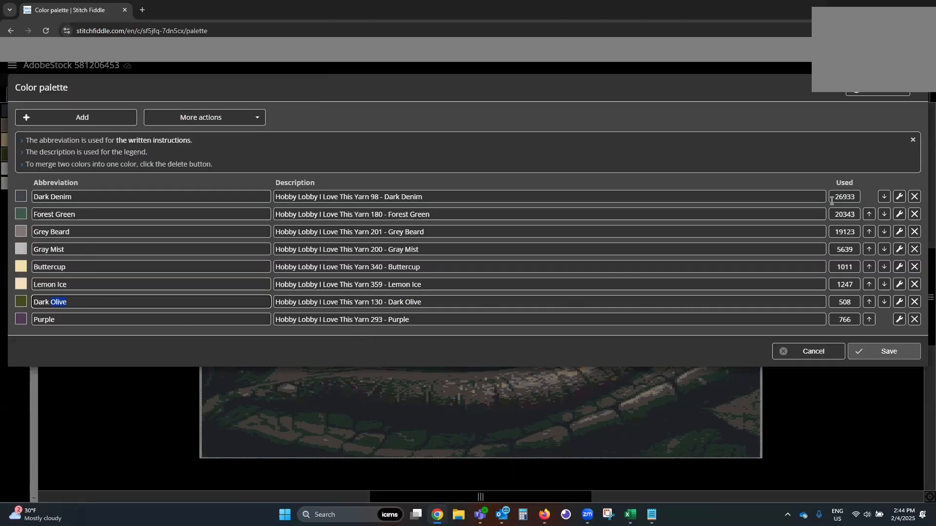
pyautogui.click(24, 195)
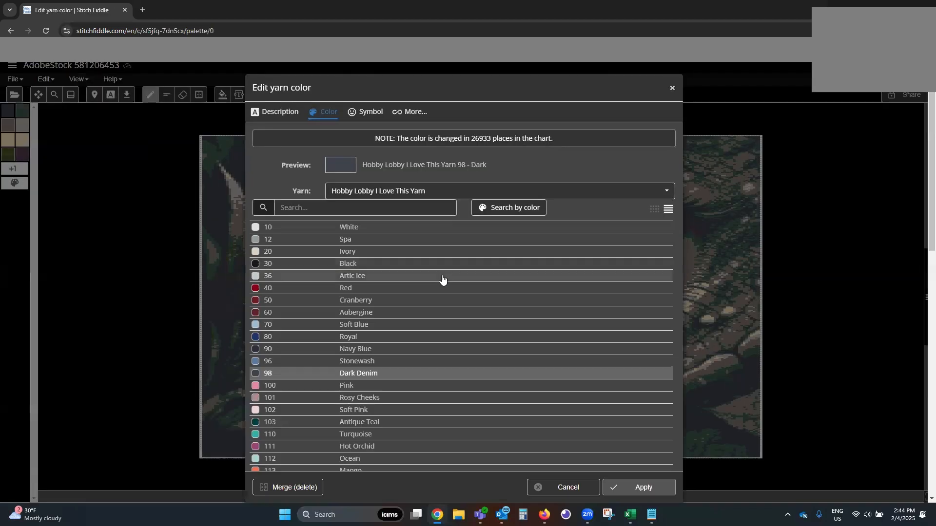
pyautogui.click(554, 488)
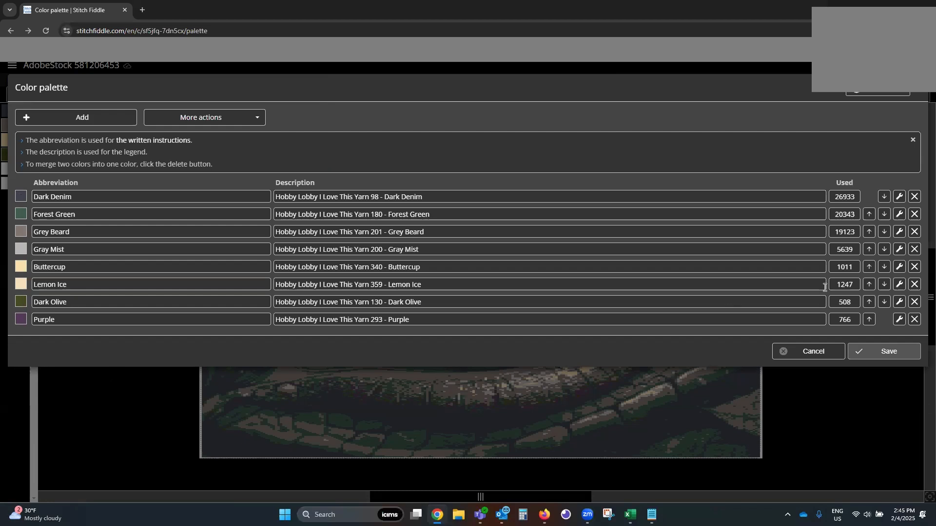
pyautogui.doubleClick(835, 305)
pyautogui.doubleClick(853, 324)
pyautogui.click(815, 351)
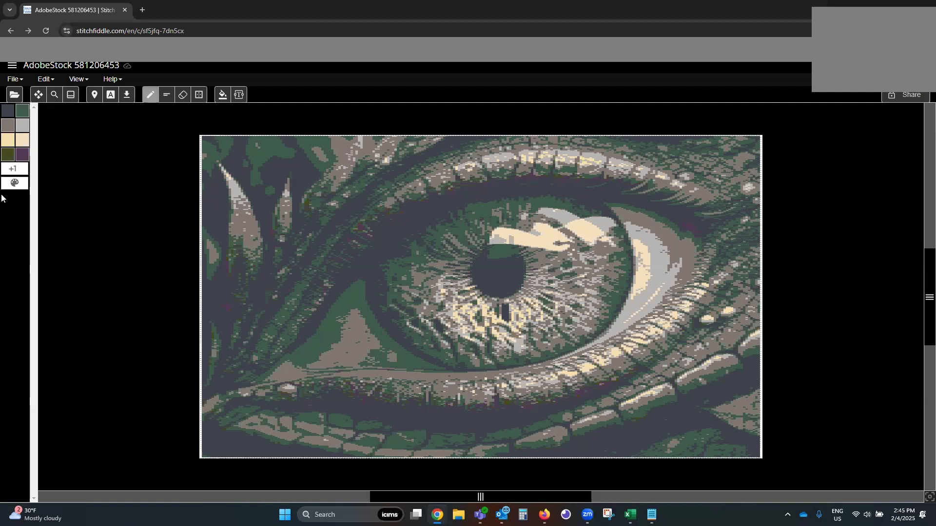
# - Merge the Purple yarn color into Forest Green in the color palette
pyautogui.click(15, 184)
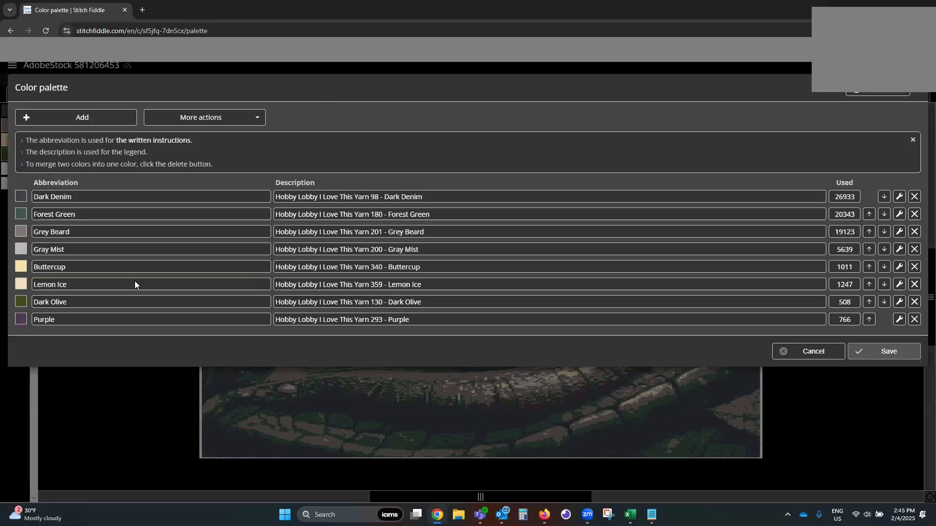
pyautogui.click(915, 319)
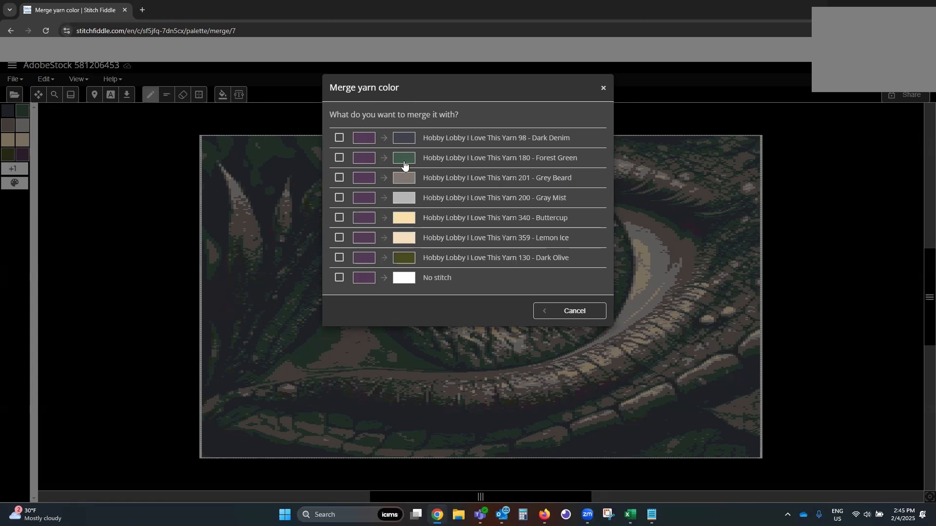
pyautogui.click(339, 159)
pyautogui.click(572, 323)
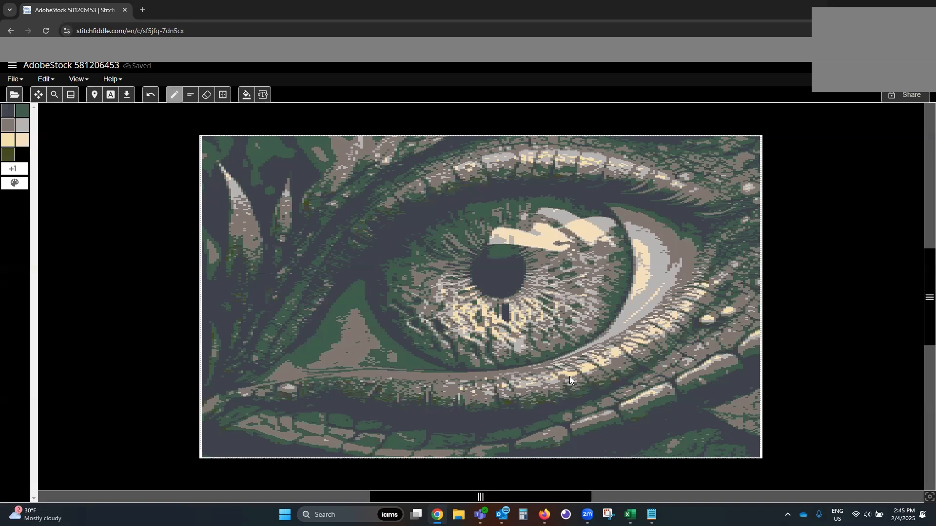
# - Merge the Dark Olive yarn color into Forest Green in the color palette
pyautogui.click(15, 183)
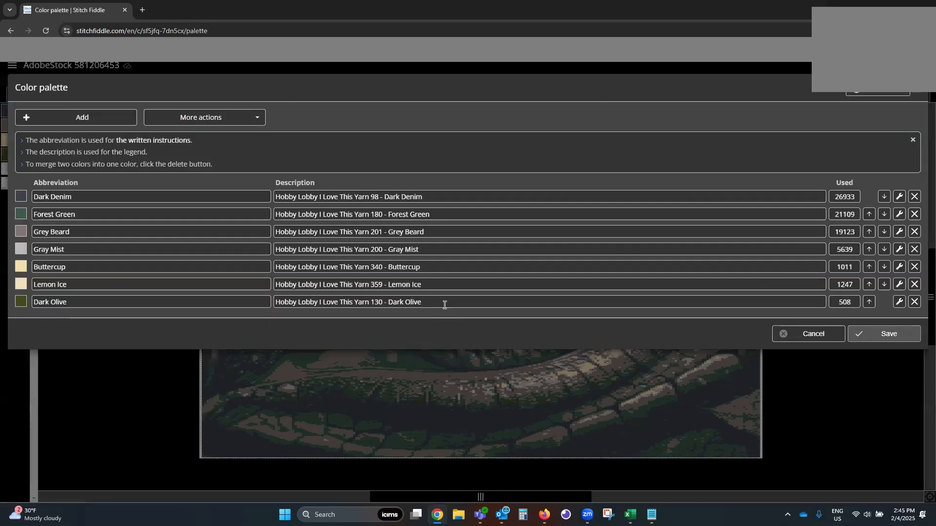
pyautogui.click(914, 302)
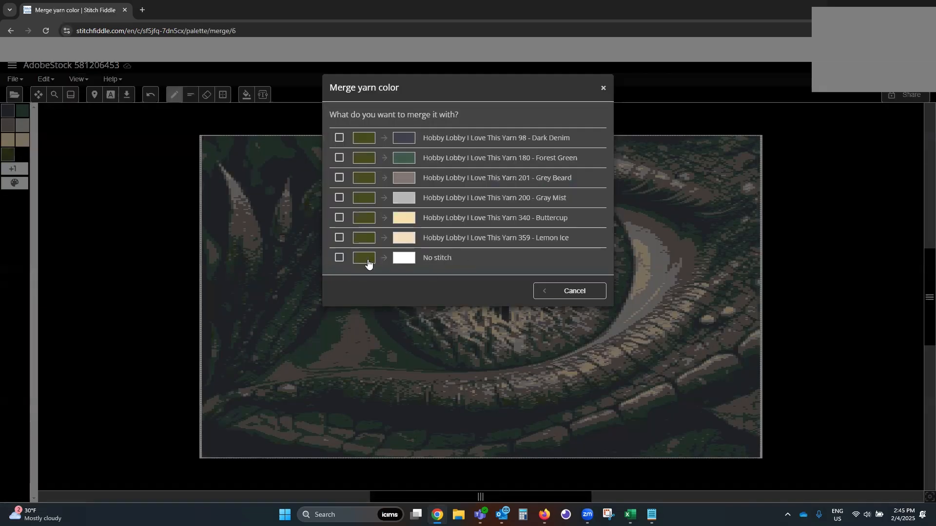
pyautogui.click(339, 158)
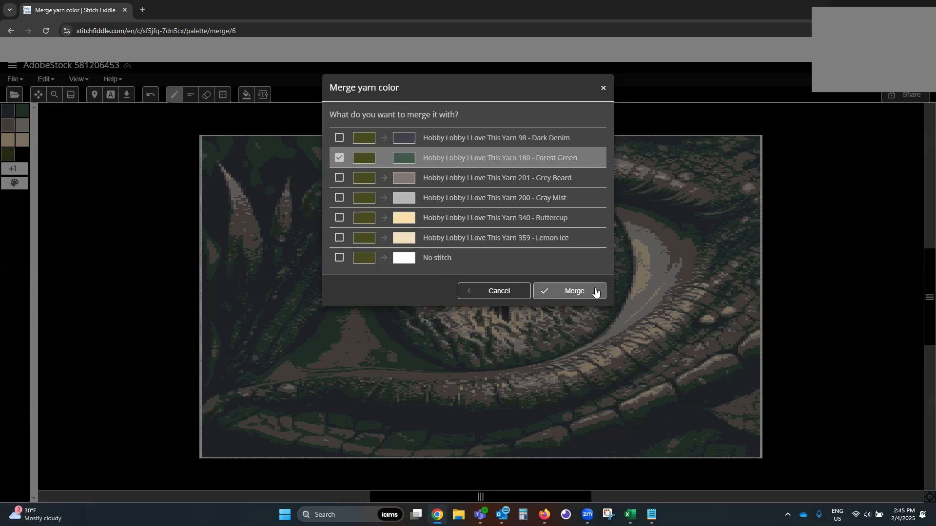
pyautogui.click(595, 291)
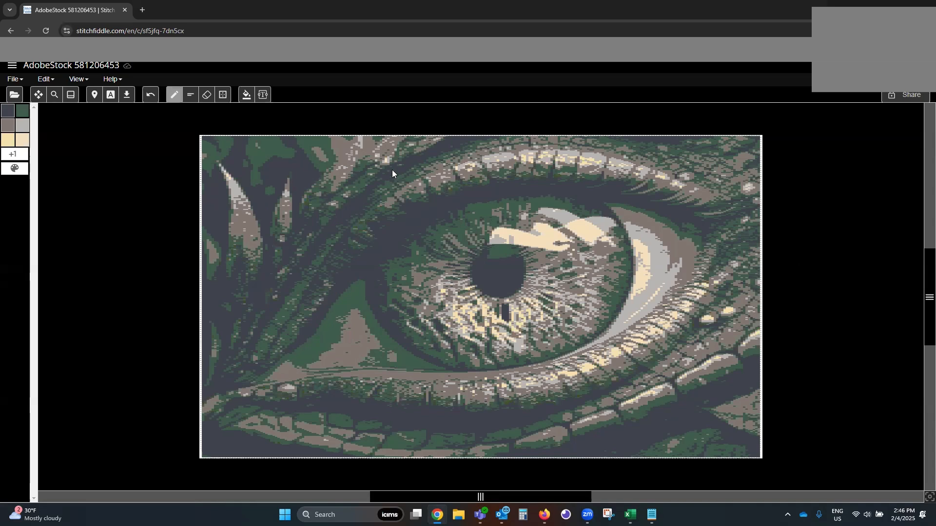
# - Replace the Dark Denim yarn with Hobby Lobby I Love This Yarn 30 Black throughout the chart
pyautogui.click(14, 168)
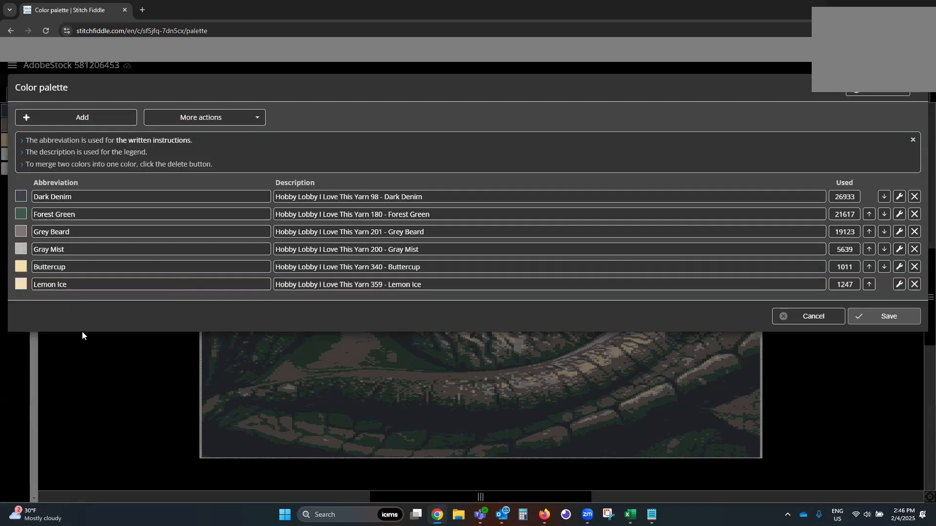
pyautogui.click(21, 198)
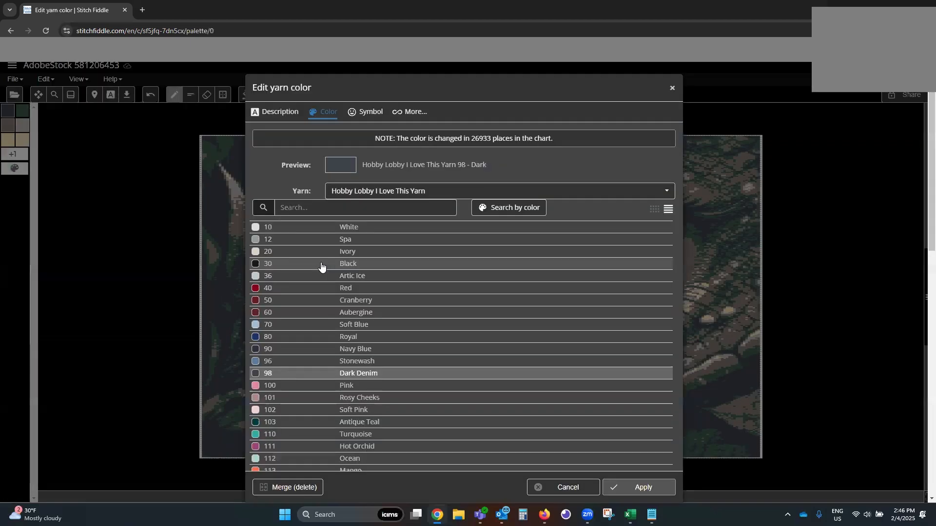
pyautogui.click(322, 265)
pyautogui.click(635, 493)
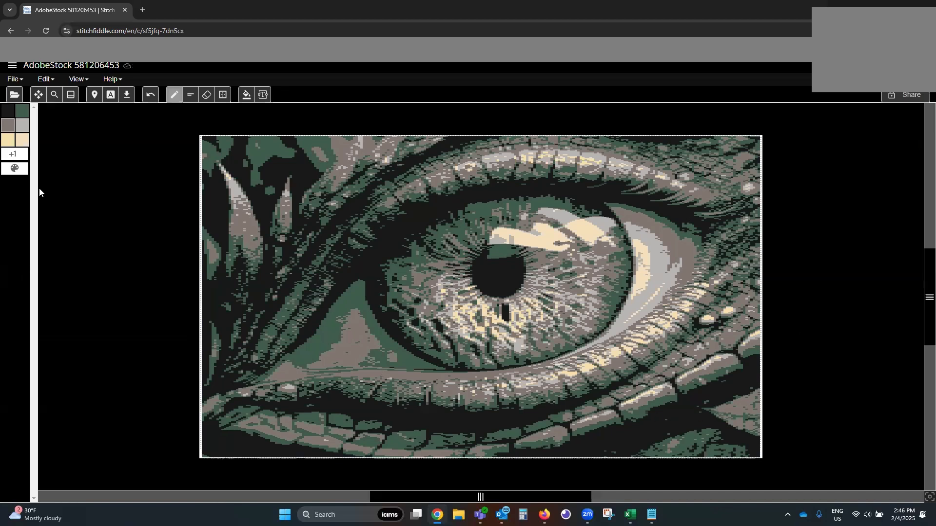
# - Replace the Black yarn with Hobby Lobby I Love This Yarn 220 Coffee Black
pyautogui.click(10, 169)
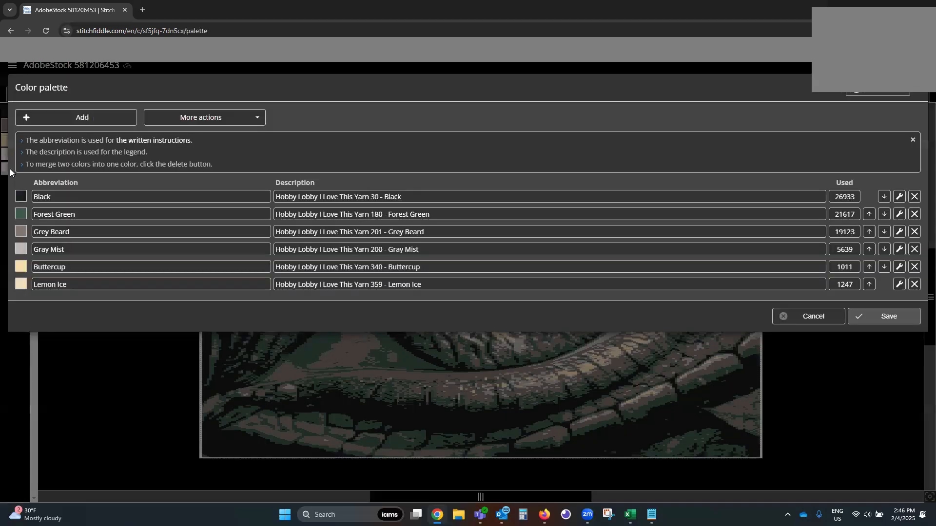
pyautogui.click(25, 194)
pyautogui.scroll(-3, 379, 381)
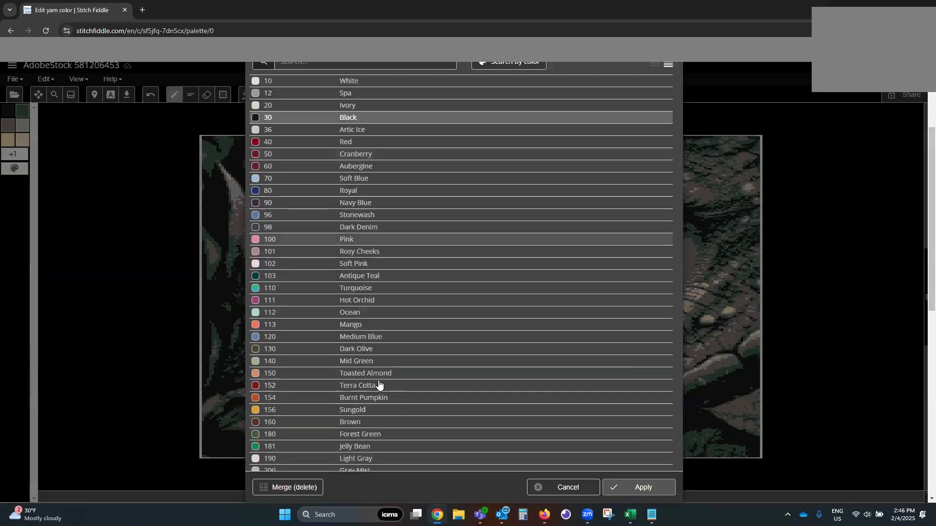
pyautogui.scroll(-3, 379, 385)
pyautogui.click(370, 361)
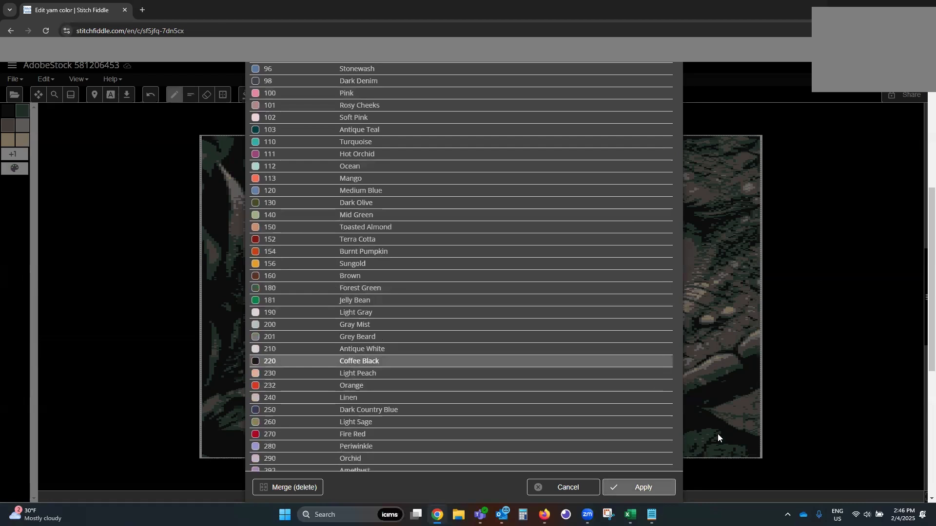
# - Apply the Coffee Black yarn to the chart and switch that color back to Hobby Lobby I Love This Yarn 30 Black
pyautogui.click(638, 488)
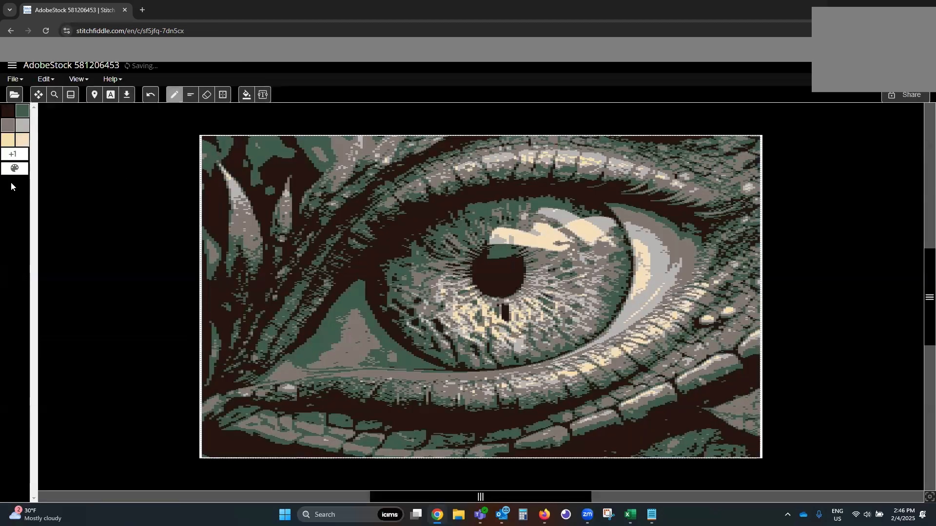
pyautogui.click(15, 168)
pyautogui.click(23, 194)
pyautogui.click(296, 264)
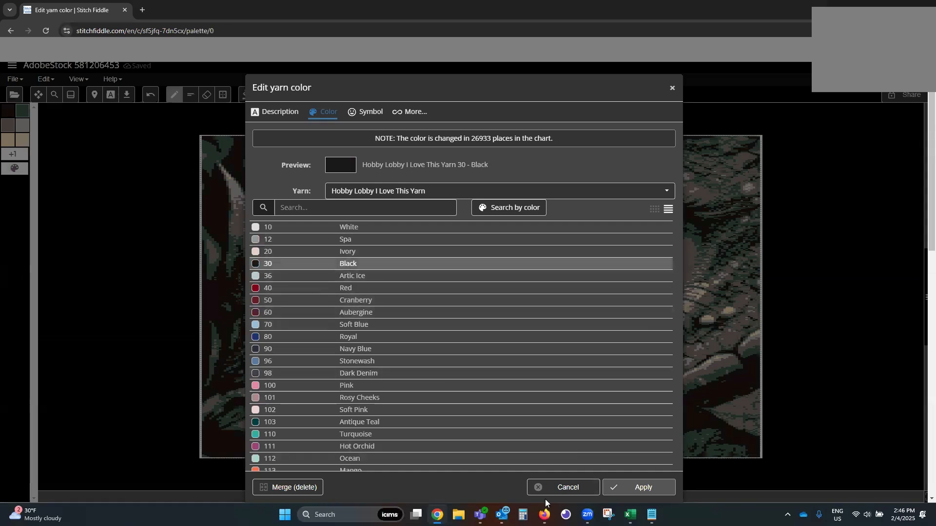
pyautogui.scroll(-8, 311, 403)
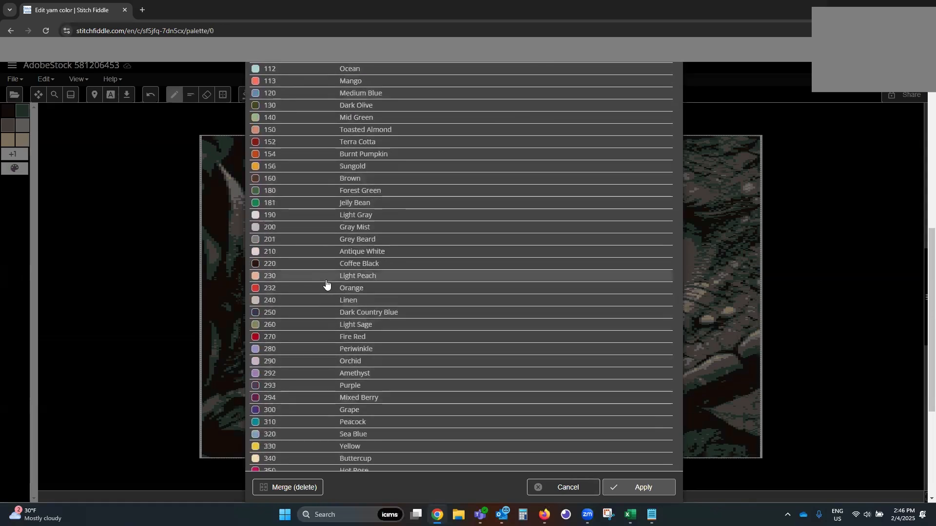
pyautogui.click(334, 266)
pyautogui.scroll(7, 422, 332)
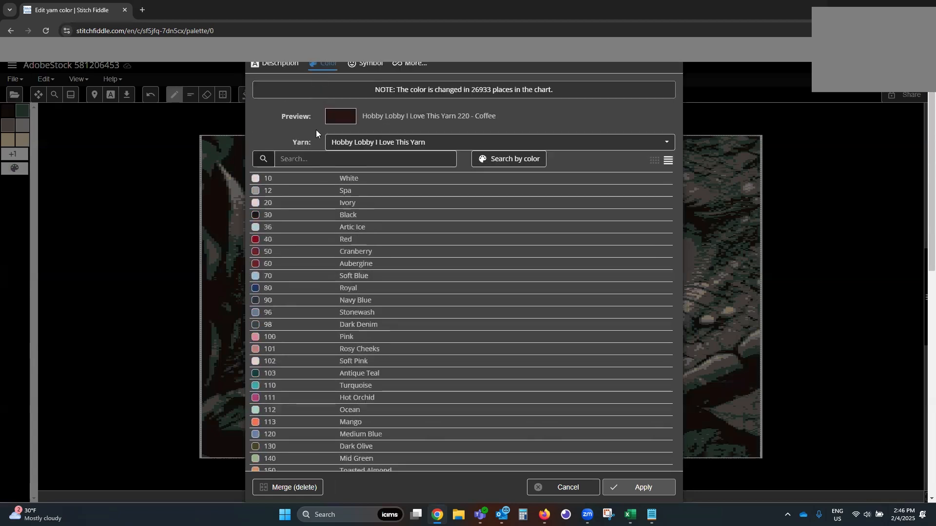
pyautogui.click(314, 216)
pyautogui.click(657, 488)
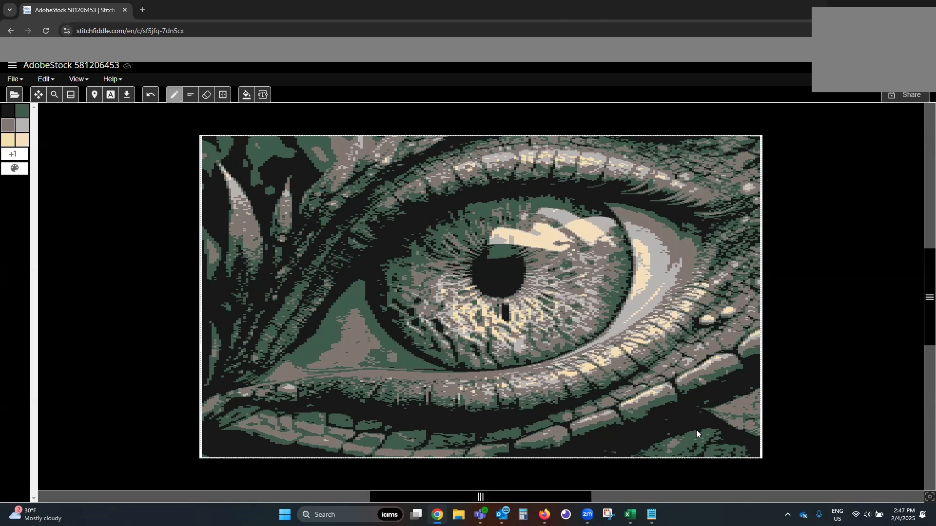
# - Replace the Forest Green yarn with Hobby Lobby I Love This Yarn 130 Dark Olive throughout the chart
pyautogui.click(15, 169)
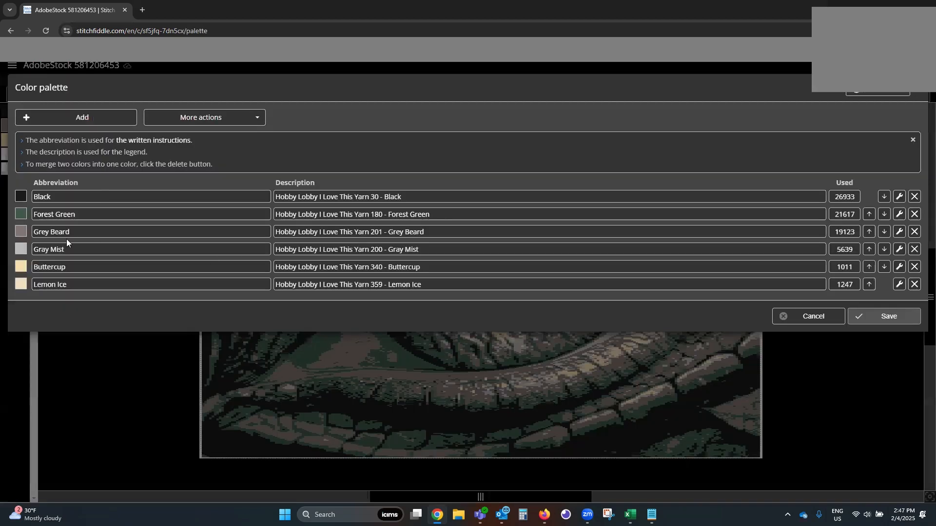
pyautogui.click(21, 214)
pyautogui.scroll(-5, 368, 341)
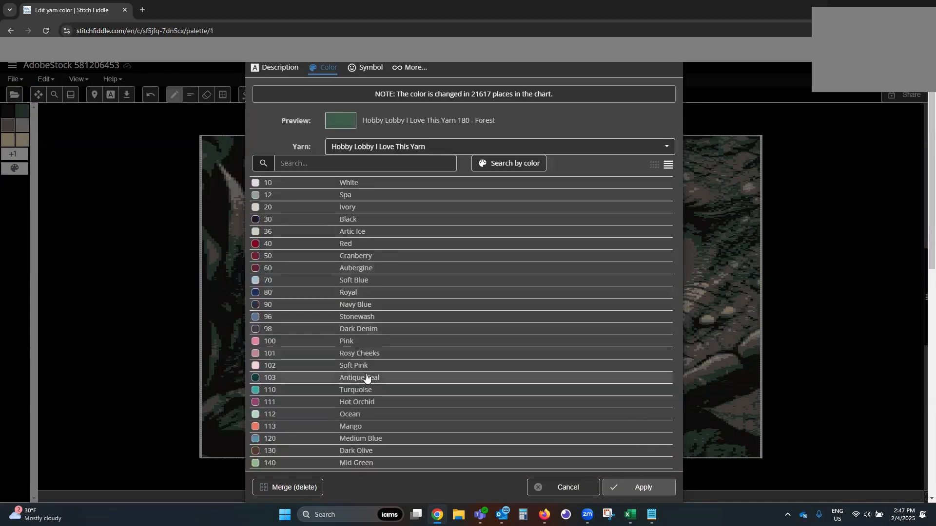
pyautogui.click(305, 251)
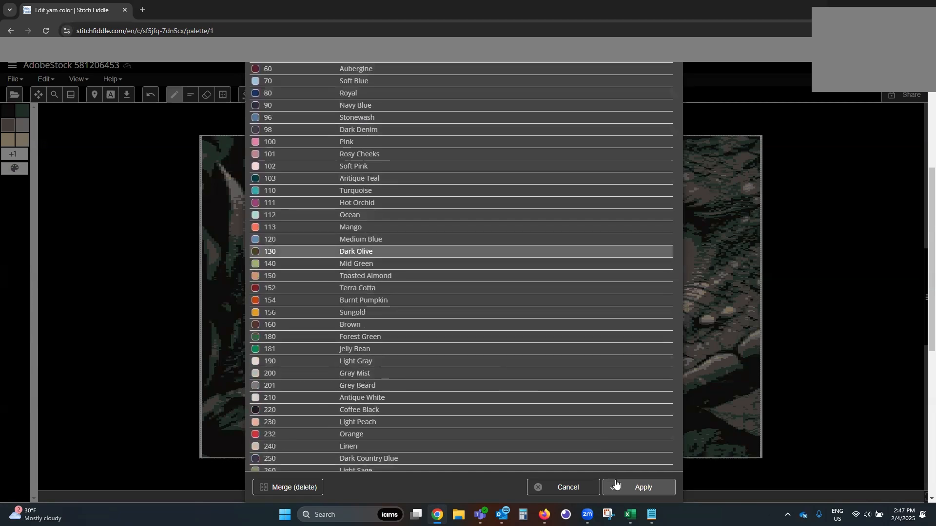
pyautogui.click(631, 488)
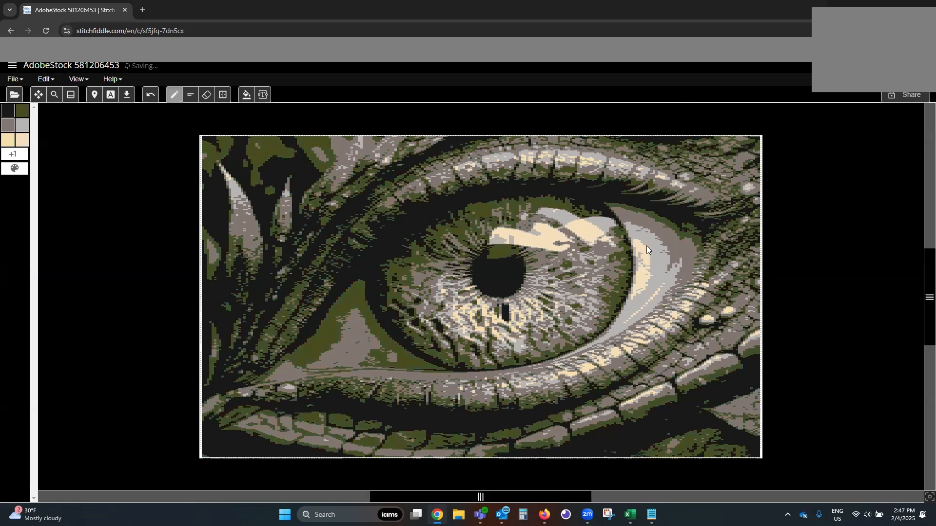
# - Replace the Grey Beard yarn with Hobby Lobby I Love This Yarn 140 Mid Green throughout the chart
pyautogui.click(25, 169)
pyautogui.click(19, 232)
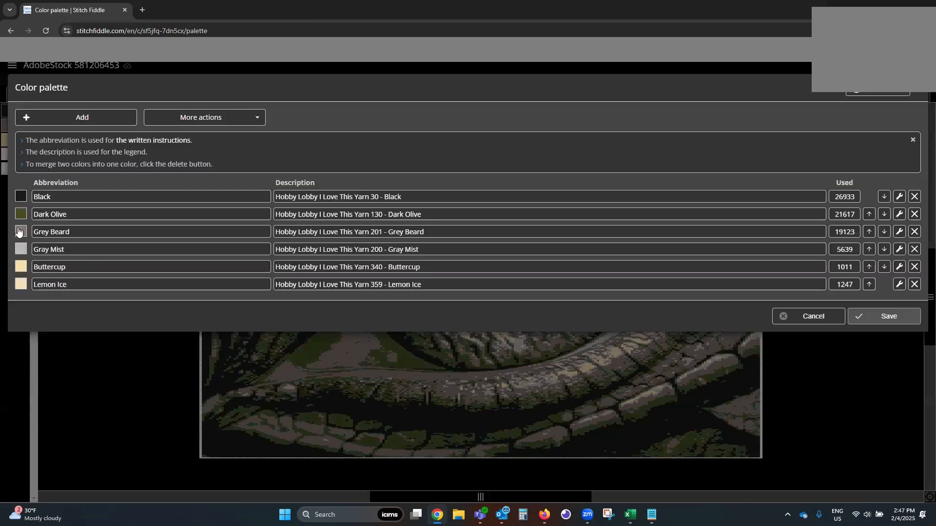
pyautogui.scroll(-4, 322, 353)
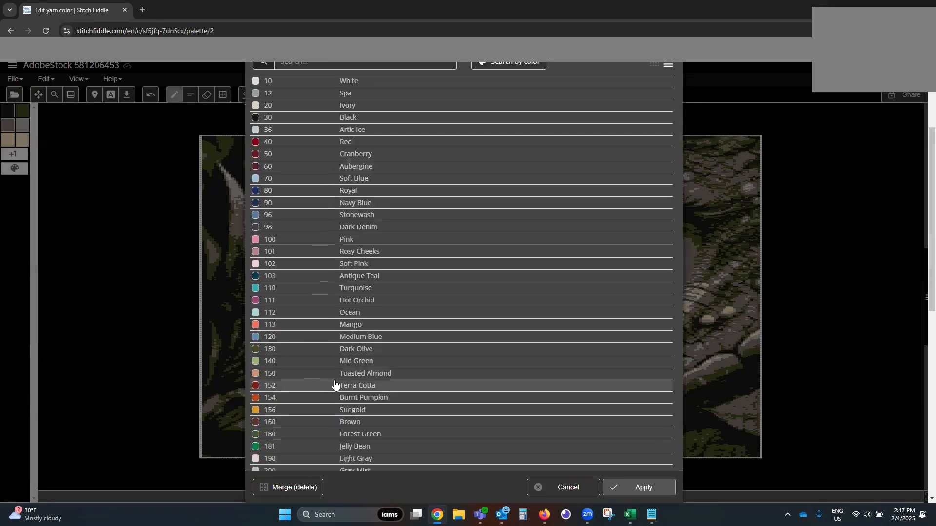
pyautogui.click(321, 315)
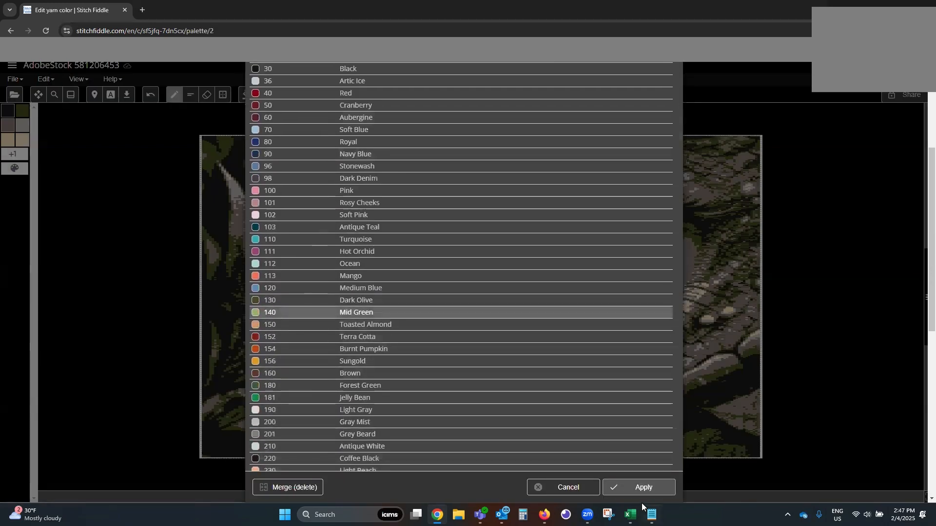
pyautogui.click(638, 489)
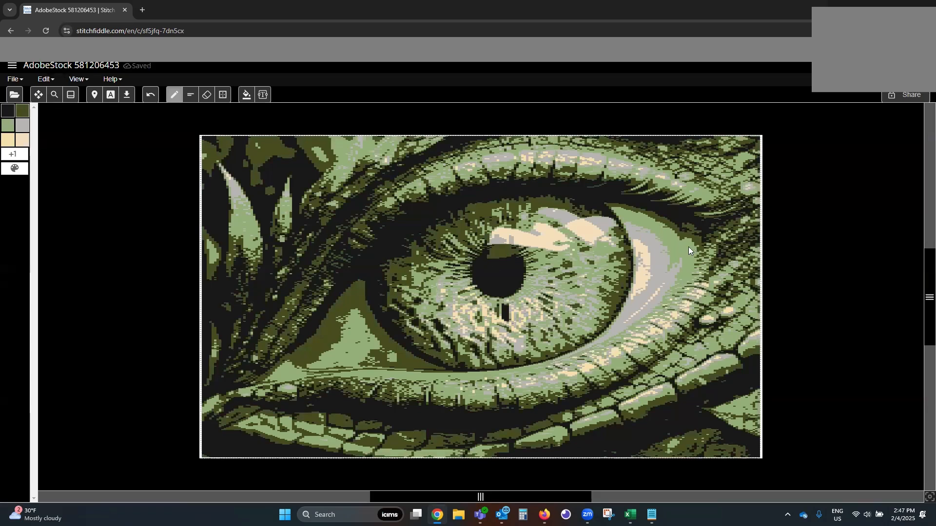
# - Replace the Mid Green yarn with Hobby Lobby I Love This Yarn 294 Mixed Berry throughout the chart
pyautogui.click(15, 169)
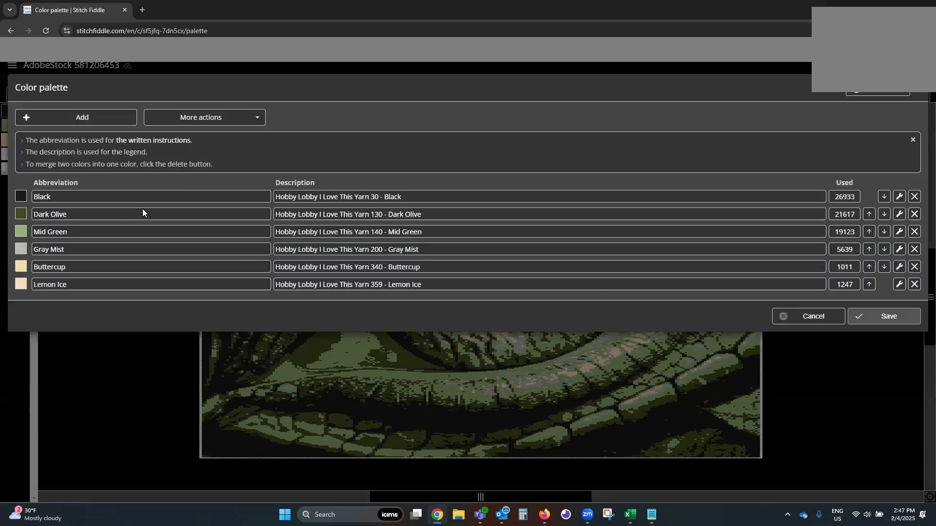
pyautogui.click(17, 228)
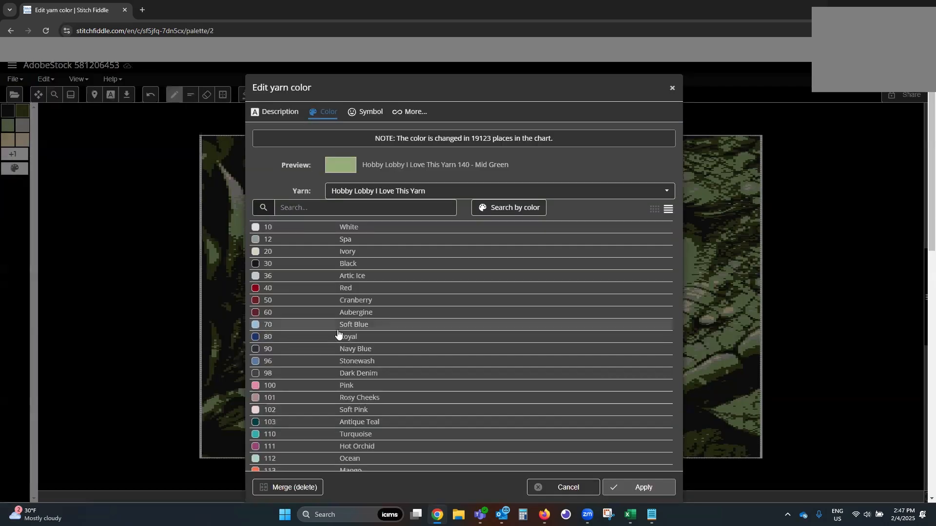
pyautogui.scroll(-4, 338, 332)
pyautogui.scroll(-5, 338, 235)
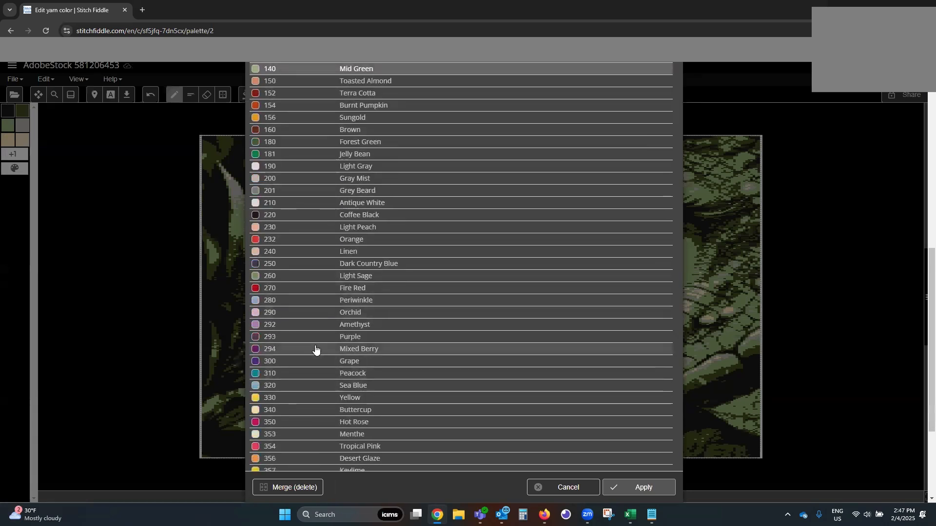
pyautogui.click(315, 349)
pyautogui.click(658, 488)
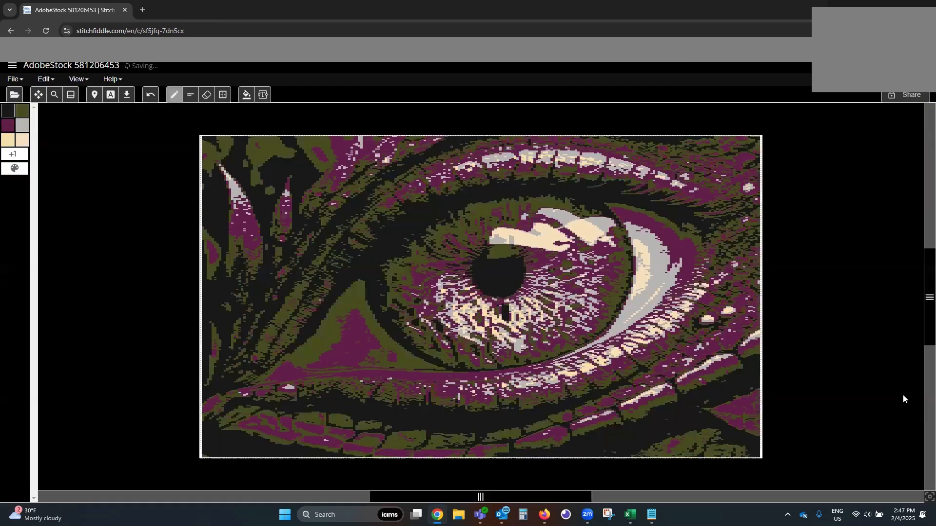
# - Replace the Dark Olive yarn with Hobby Lobby I Love This Yarn 293 Purple throughout the chart
pyautogui.click(14, 169)
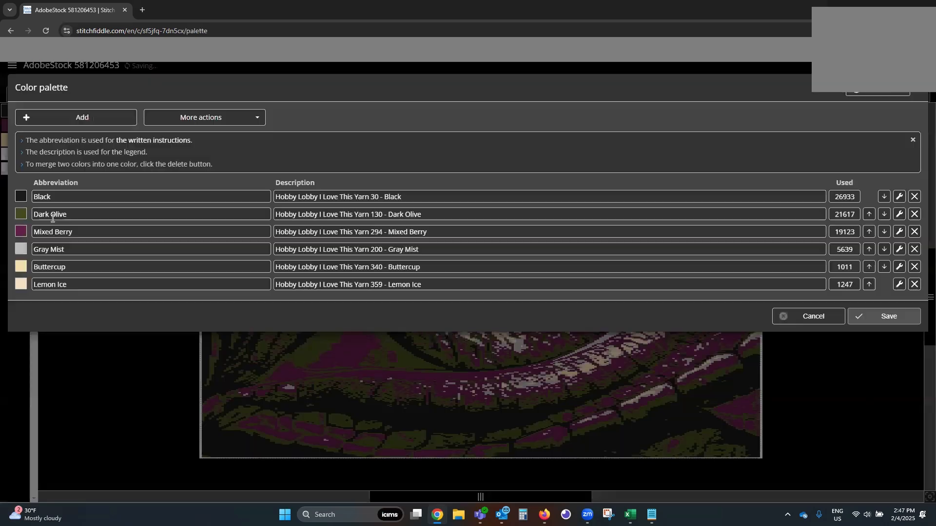
pyautogui.click(20, 216)
pyautogui.scroll(-3, 317, 388)
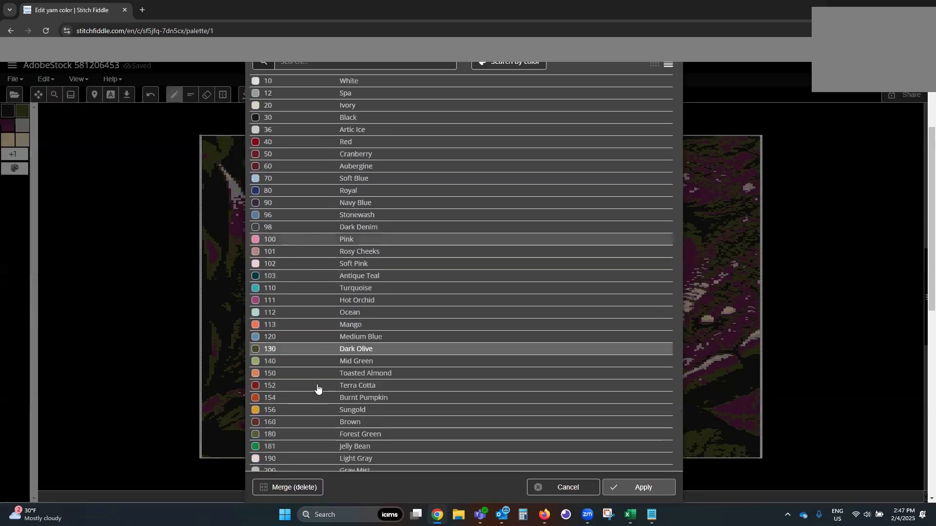
pyautogui.scroll(-5, 318, 387)
pyautogui.click(312, 385)
pyautogui.click(658, 490)
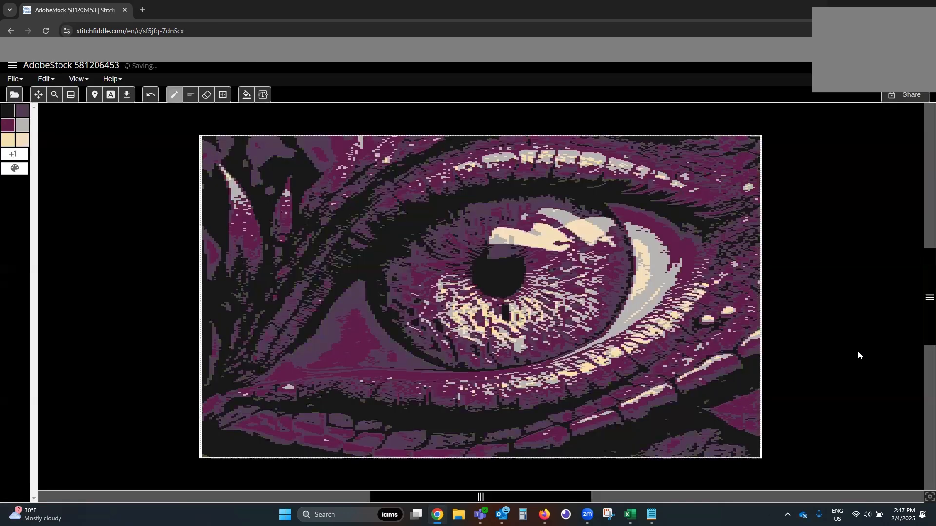
# - Replace the Buttercup yarn with Hobby Lobby I Love This Yarn 154 Burnt Pumpkin throughout the chart
pyautogui.click(14, 171)
pyautogui.click(407, 332)
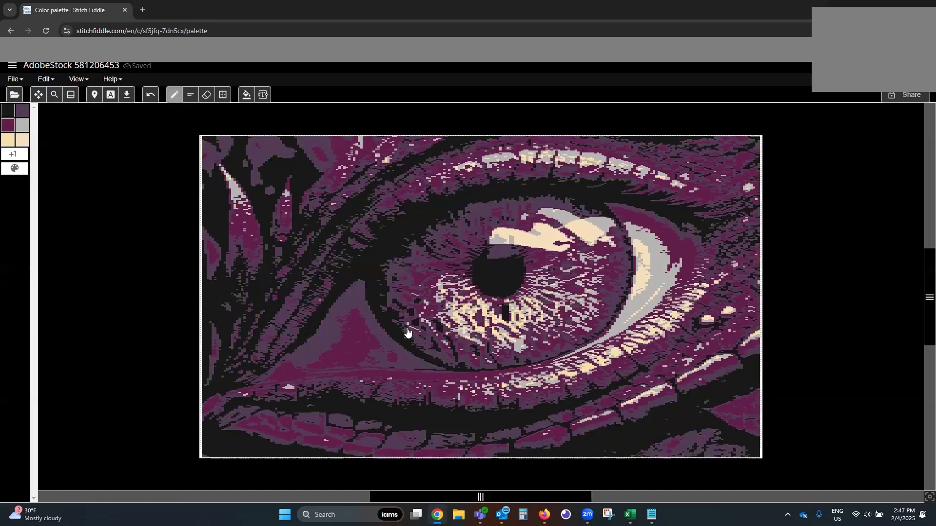
pyautogui.scroll(-10, 309, 382)
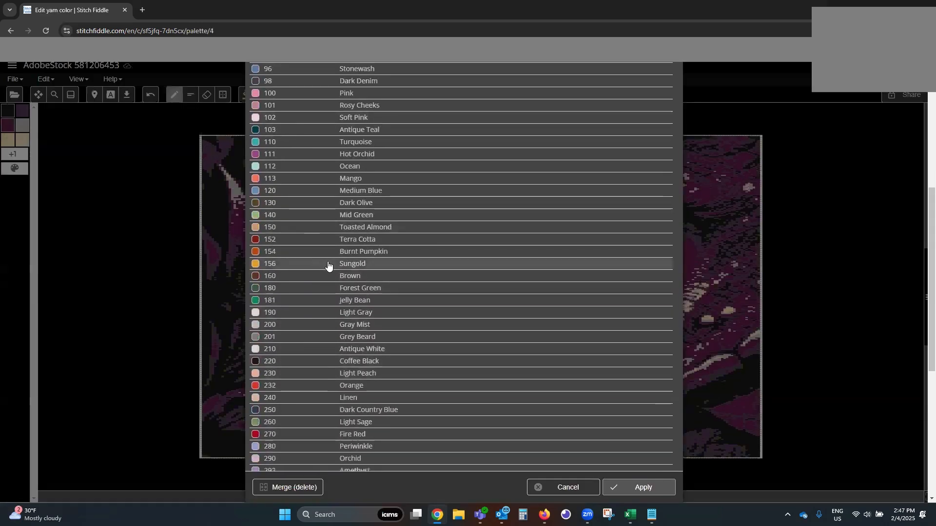
pyautogui.click(329, 252)
pyautogui.click(642, 487)
# - Replace the Lemon Ice yarn with Hobby Lobby I Love This Yarn 156 Sungold throughout the chart
pyautogui.click(25, 171)
pyautogui.click(254, 341)
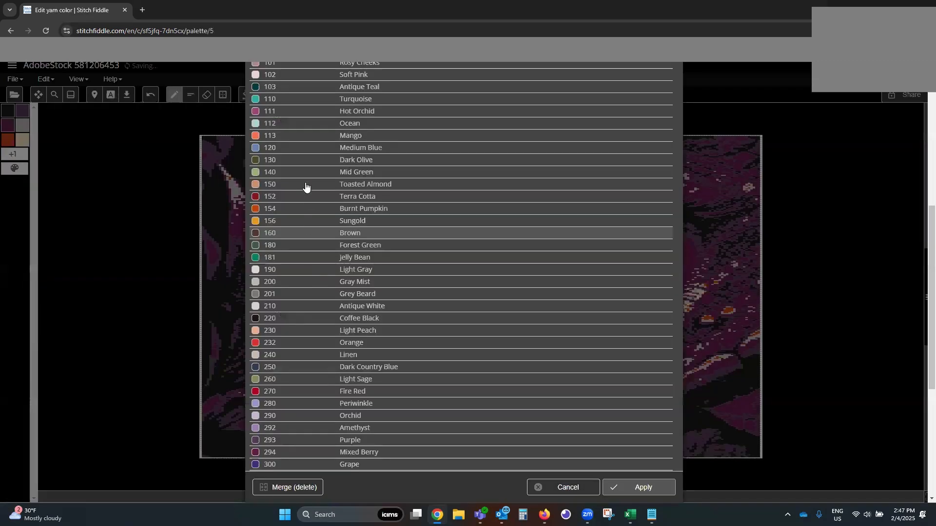
pyautogui.scroll(-2, 378, 219)
pyautogui.click(351, 165)
pyautogui.click(629, 487)
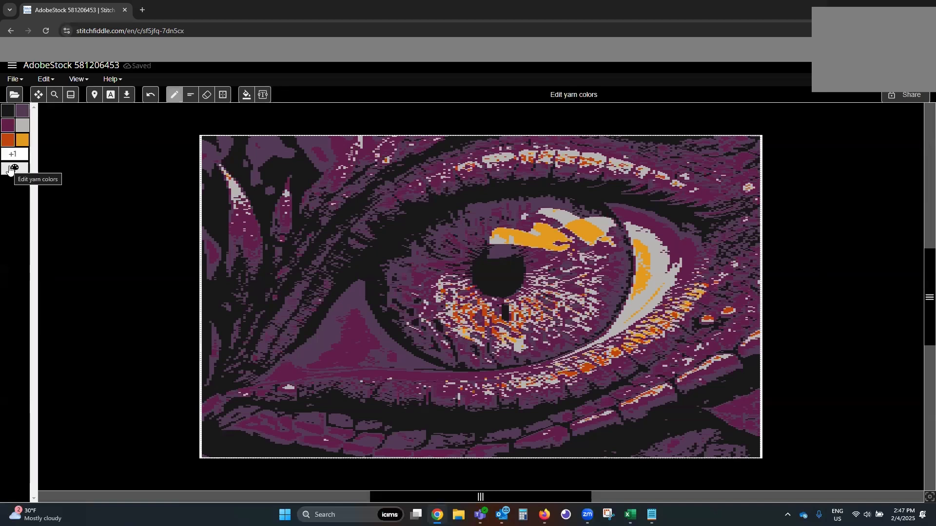
# - Replace the Gray Mist yarn with Hobby Lobby I Love This Yarn 154 Burnt Pumpkin throughout the chart
pyautogui.click(12, 168)
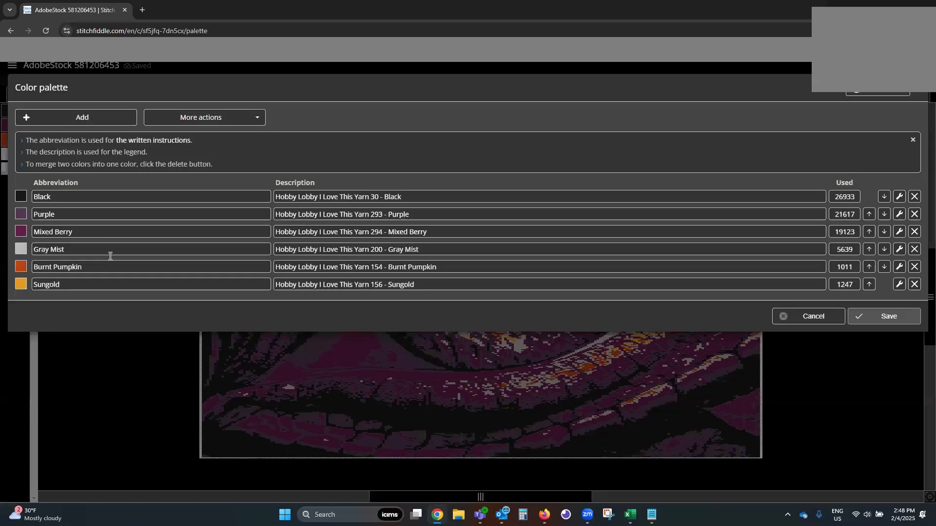
pyautogui.click(23, 251)
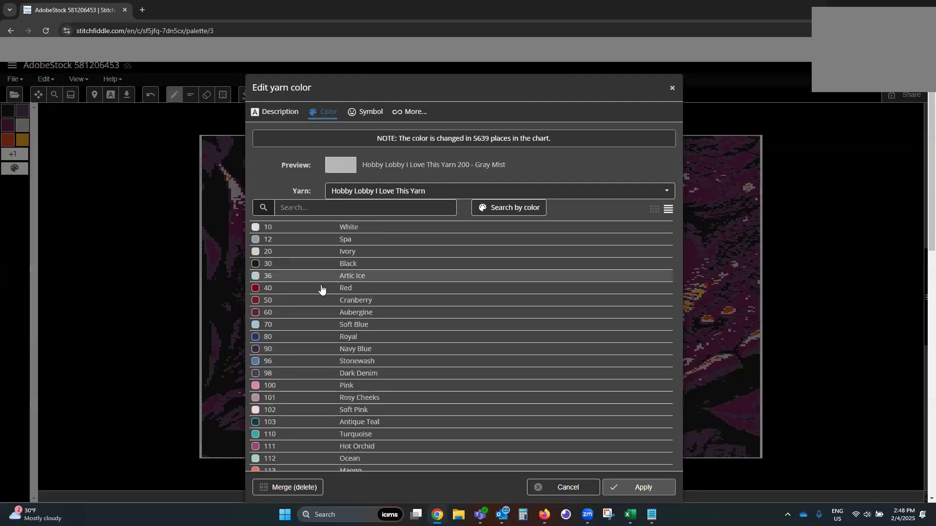
pyautogui.scroll(-3, 345, 365)
pyautogui.scroll(-1, 345, 352)
pyautogui.click(346, 301)
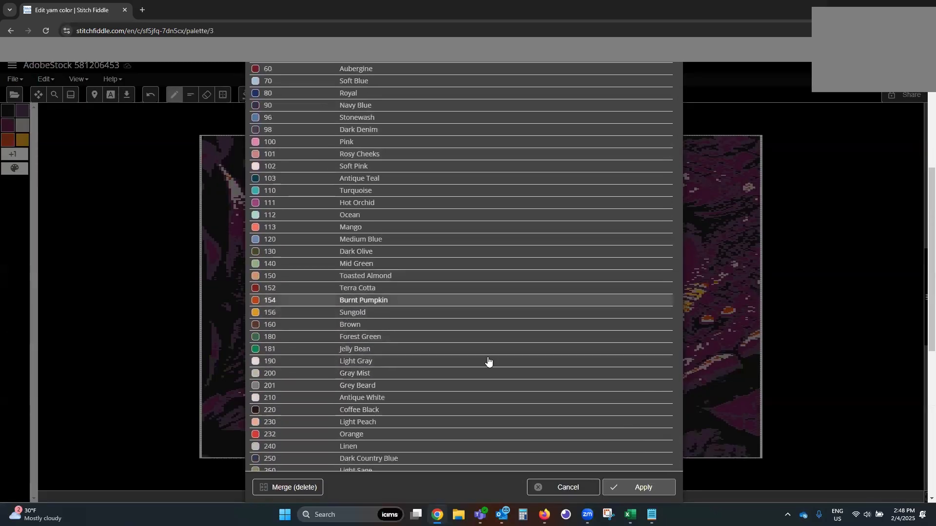
pyautogui.click(643, 487)
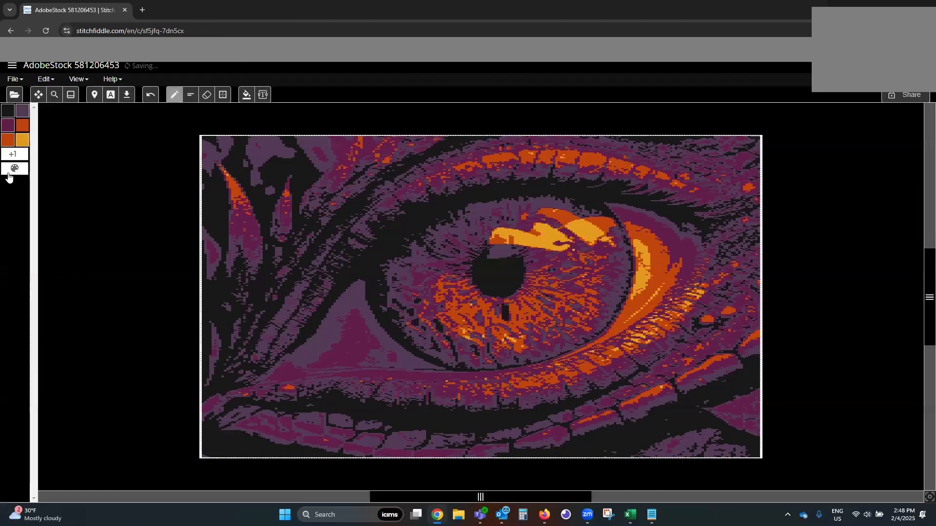
# - Replace the second Burnt Pumpkin entry, the fifth palette color, with Hobby Lobby I Love This Yarn 220 Coffee Black
pyautogui.click(14, 168)
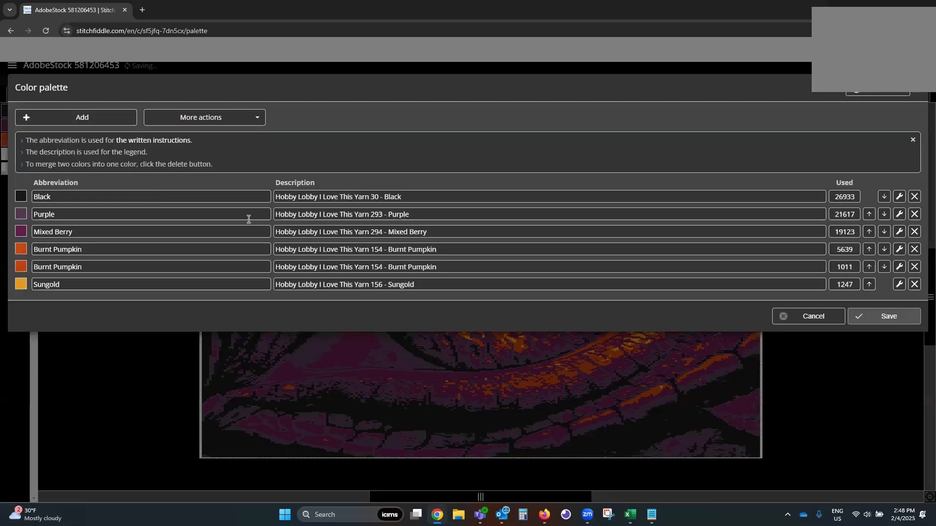
pyautogui.click(21, 265)
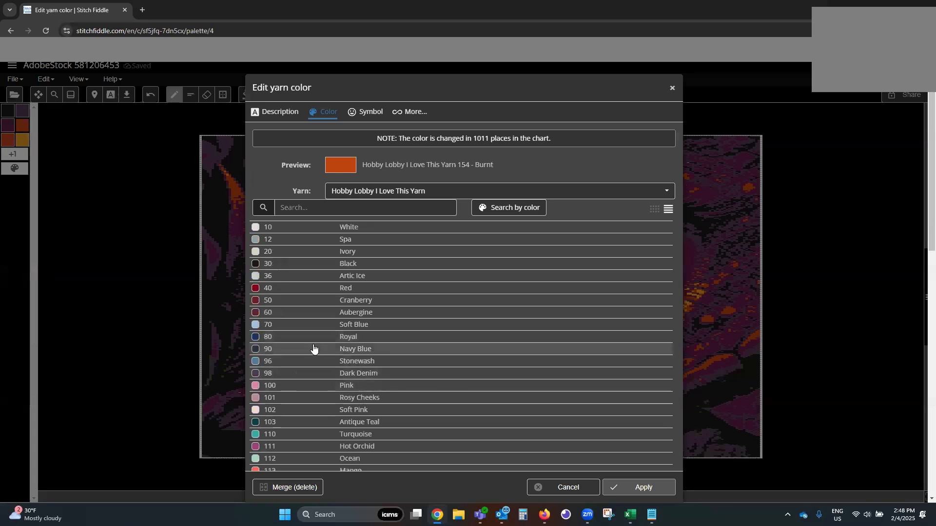
pyautogui.scroll(-3, 313, 349)
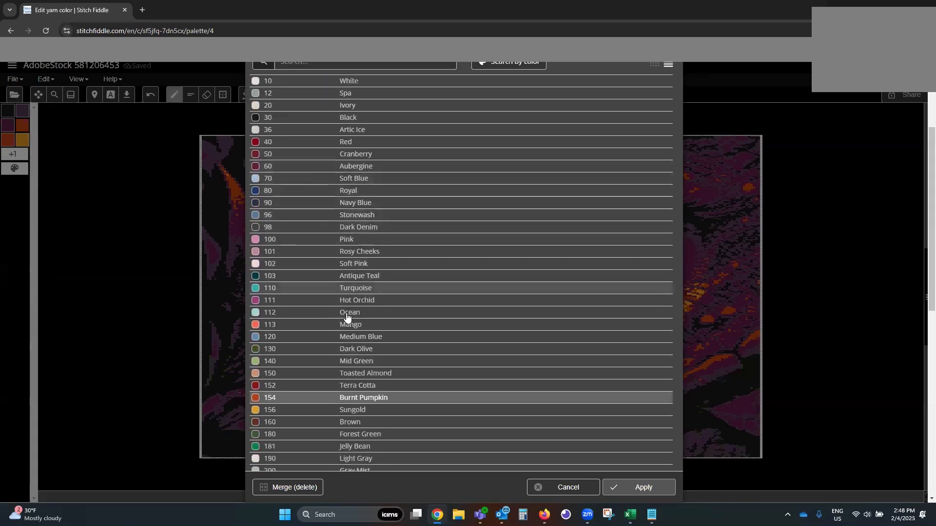
pyautogui.scroll(-4, 351, 331)
pyautogui.click(359, 313)
pyautogui.click(642, 487)
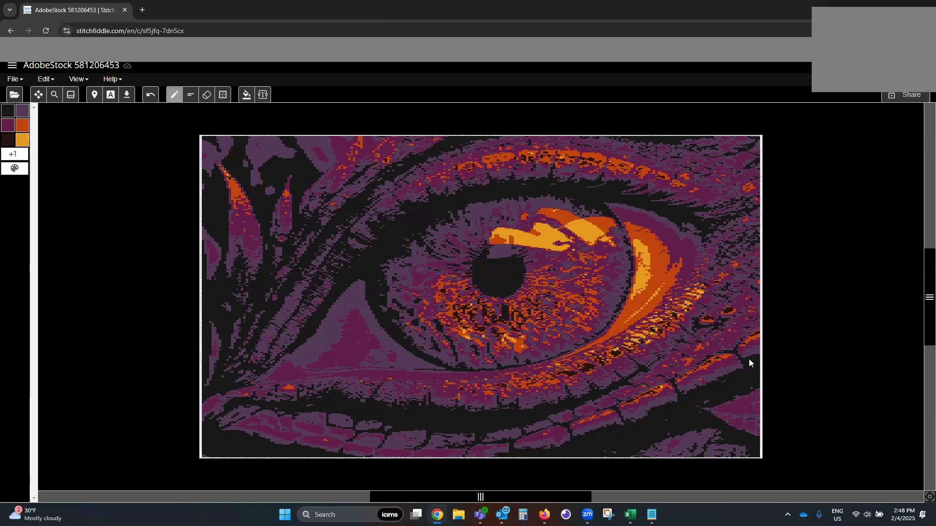
# - Replace the Purple yarn with Hobby Lobby I Love This Yarn 160 Brown throughout the chart
pyautogui.click(14, 169)
pyautogui.click(154, 402)
pyautogui.click(14, 169)
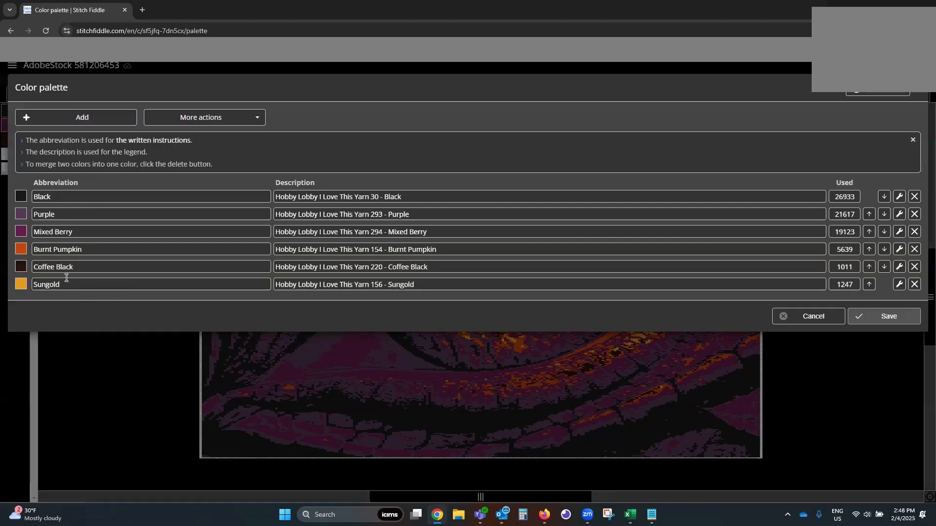
pyautogui.click(22, 217)
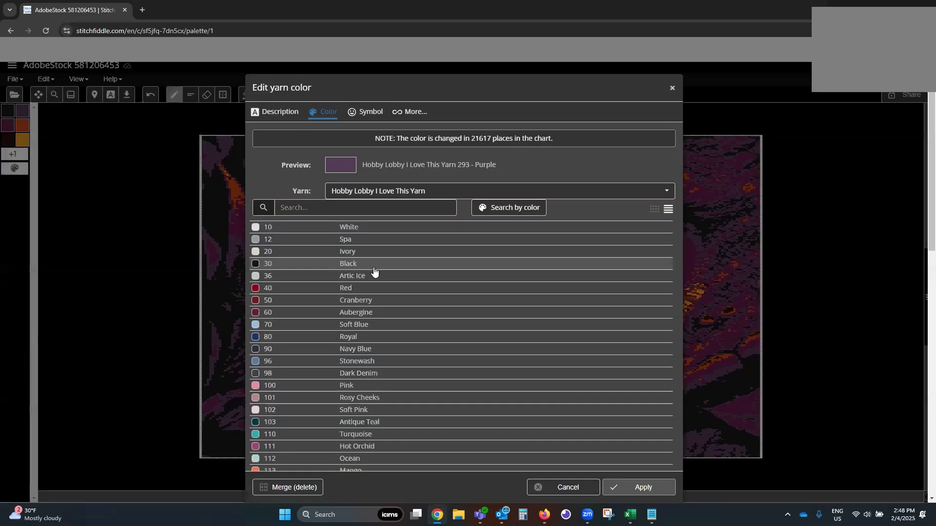
pyautogui.scroll(-10, 382, 351)
pyautogui.click(323, 282)
pyautogui.click(639, 488)
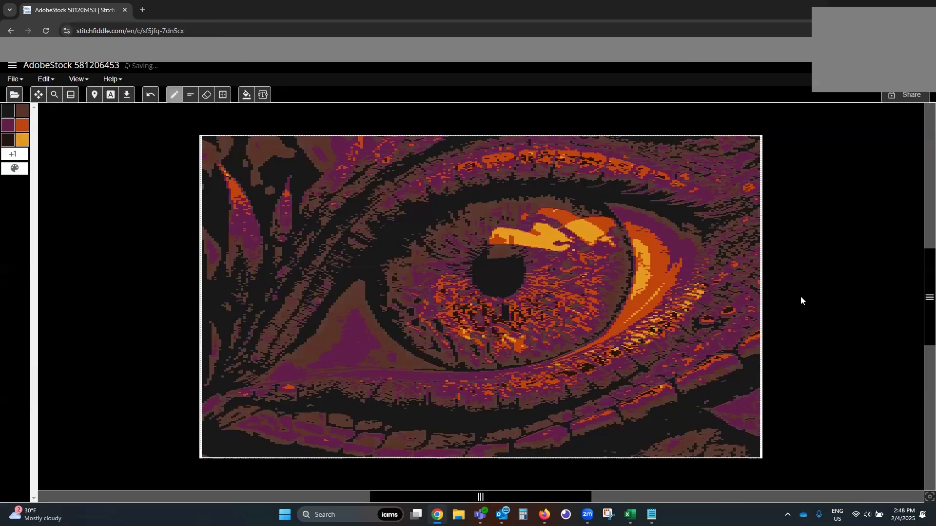
# - Replace the Mixed Berry yarn with Hobby Lobby I Love This Yarn 293 Purple throughout the chart
pyautogui.click(14, 168)
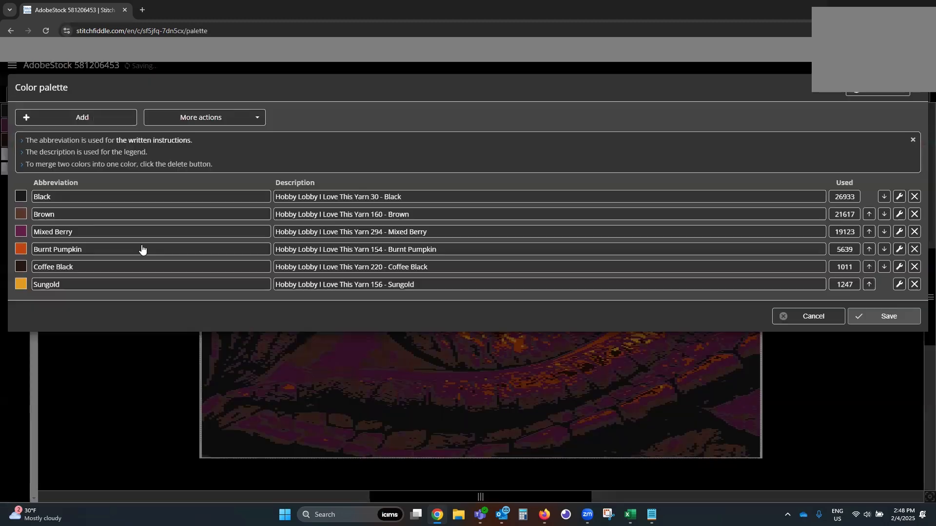
pyautogui.click(18, 232)
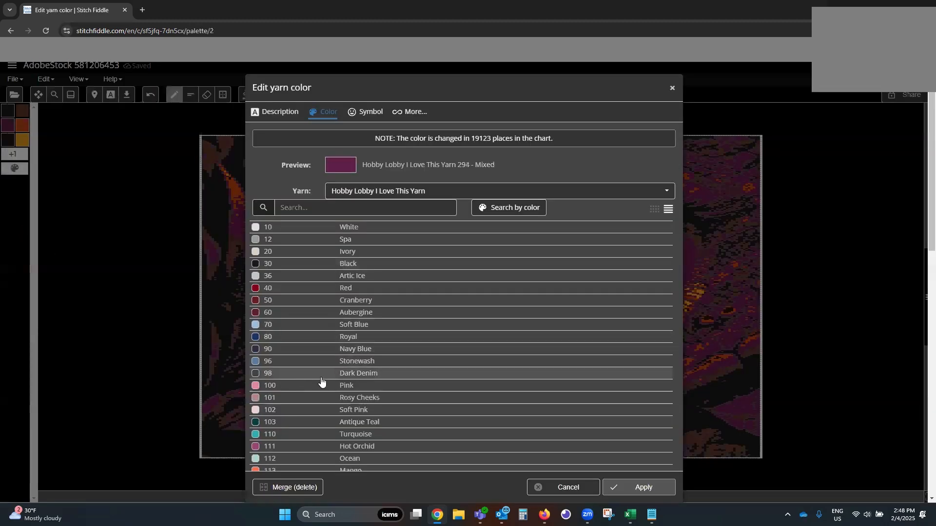
pyautogui.scroll(-4, 325, 383)
pyautogui.scroll(-4, 327, 382)
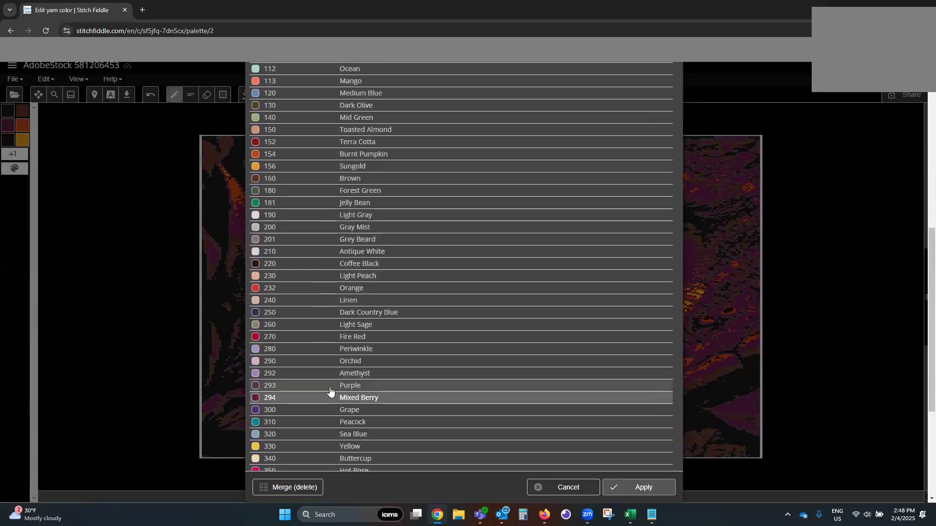
pyautogui.click(328, 386)
pyautogui.click(642, 487)
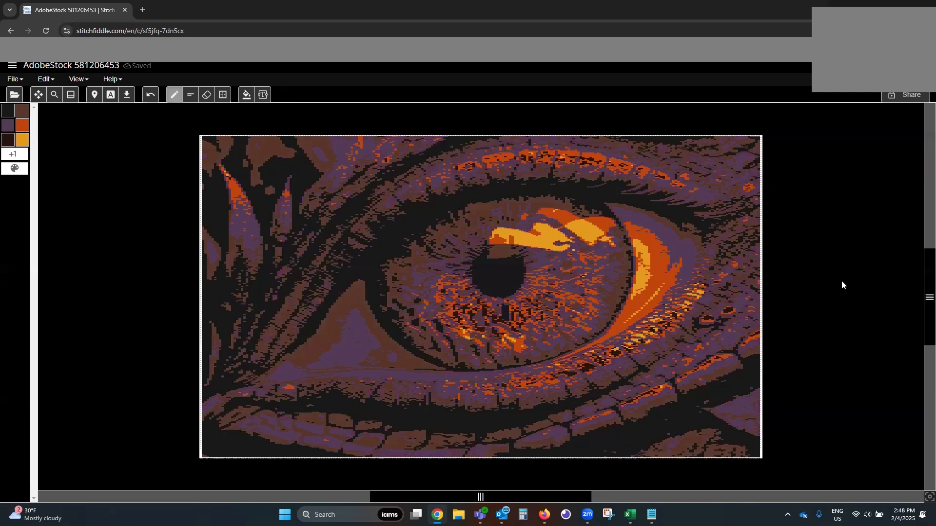
# - Try replacing the Burnt Pumpkin yarn with Hobby Lobby I Love This Yarn 60 Aubergine, and undo the replacement
pyautogui.click(14, 169)
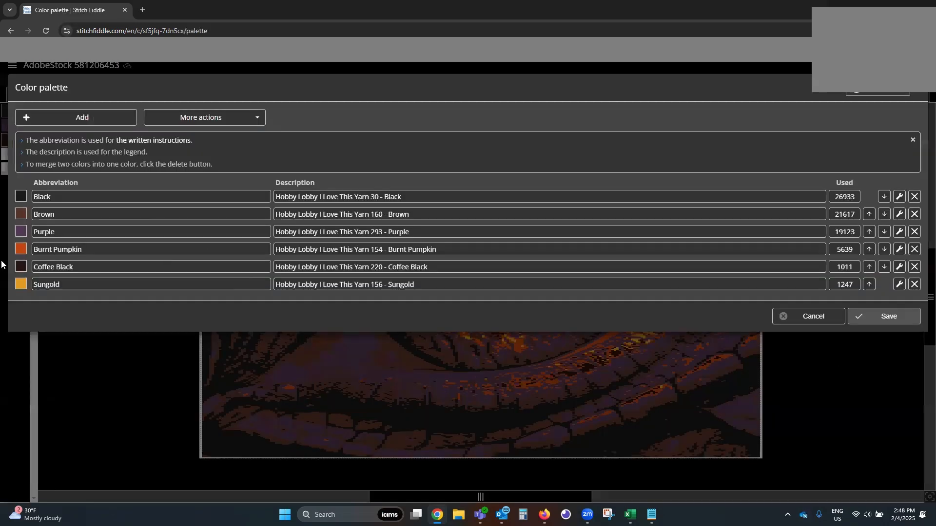
pyautogui.click(18, 251)
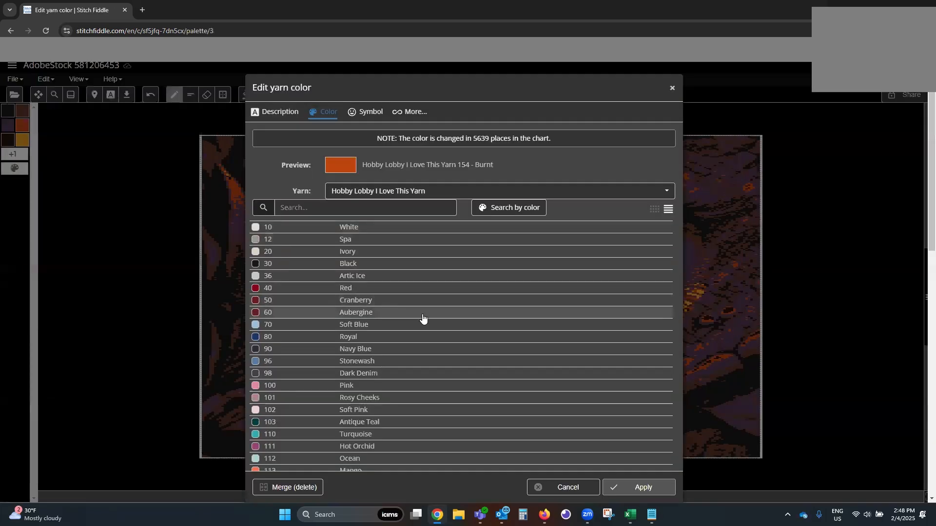
pyautogui.scroll(-3, 393, 330)
pyautogui.scroll(2, 394, 330)
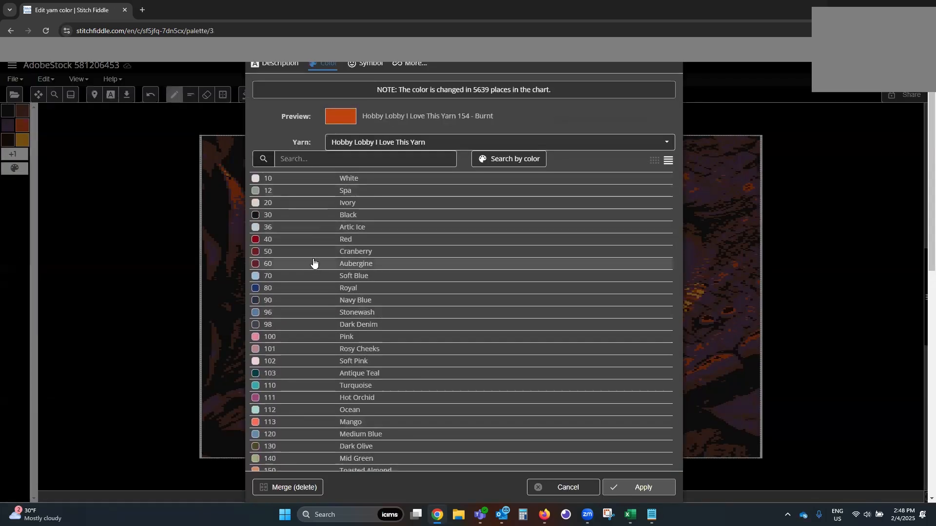
pyautogui.click(356, 262)
pyautogui.click(638, 489)
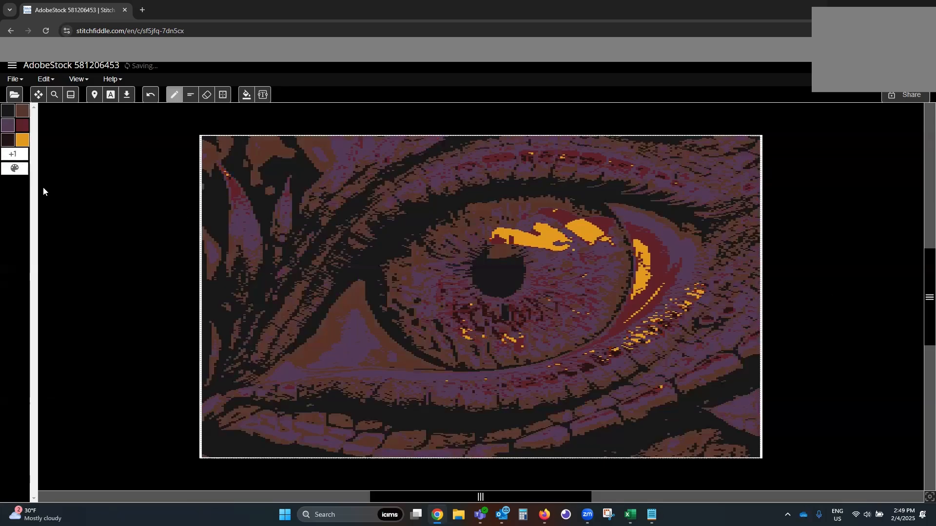
pyautogui.hotkey('ctrl', 'z')
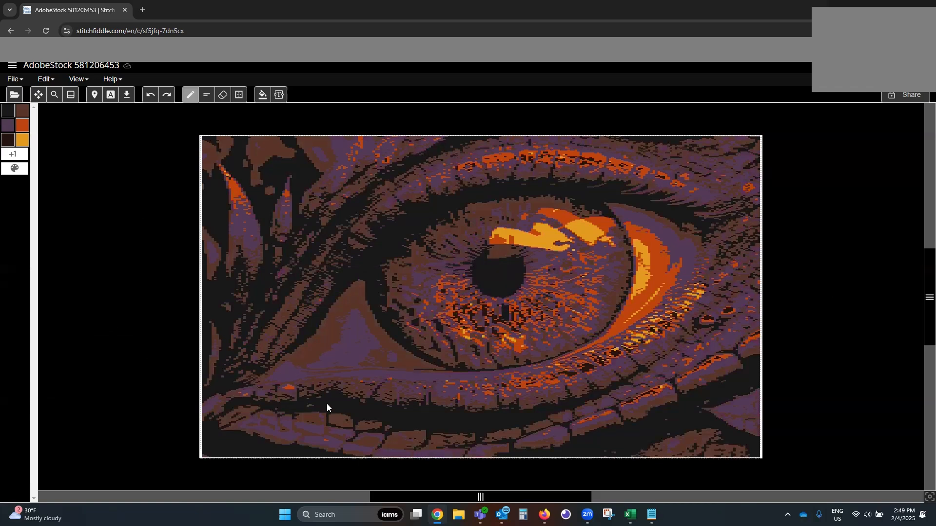
# - Start a new crochet colorwork chart with Hobby Lobby I Love This Yarn, converted from the black swan picture
pyautogui.click(13, 67)
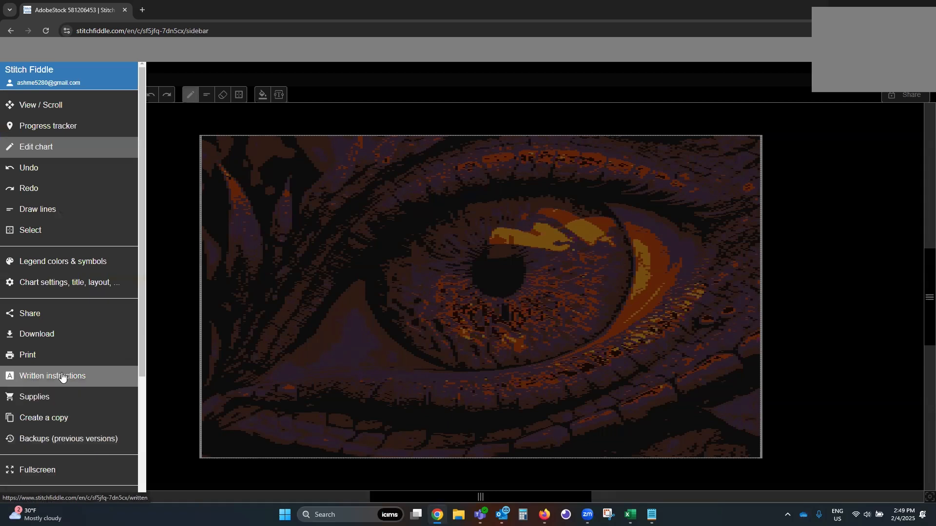
pyautogui.scroll(-2, 83, 415)
pyautogui.click(81, 422)
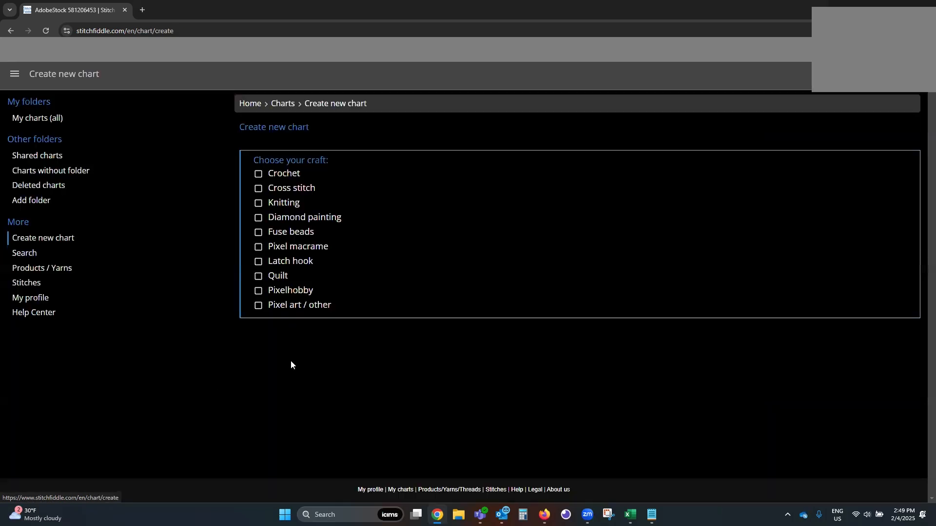
pyautogui.click(306, 174)
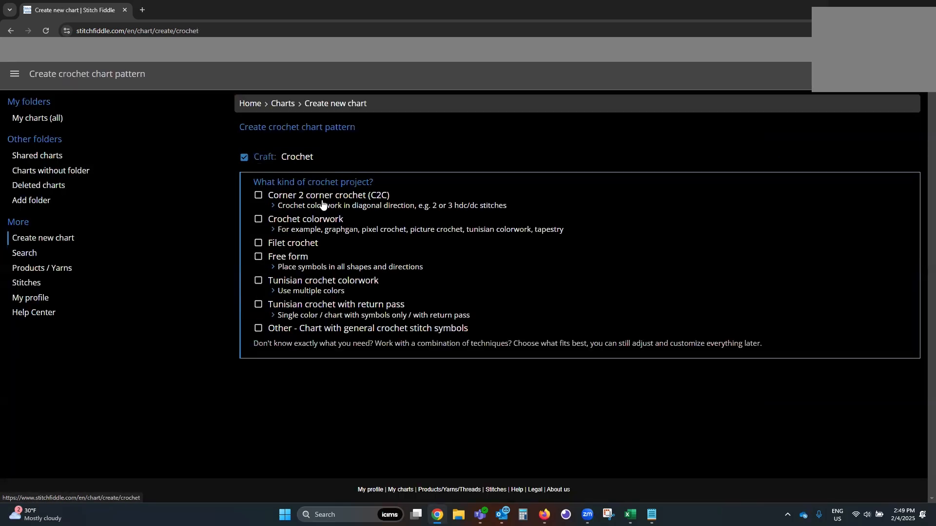
pyautogui.click(294, 220)
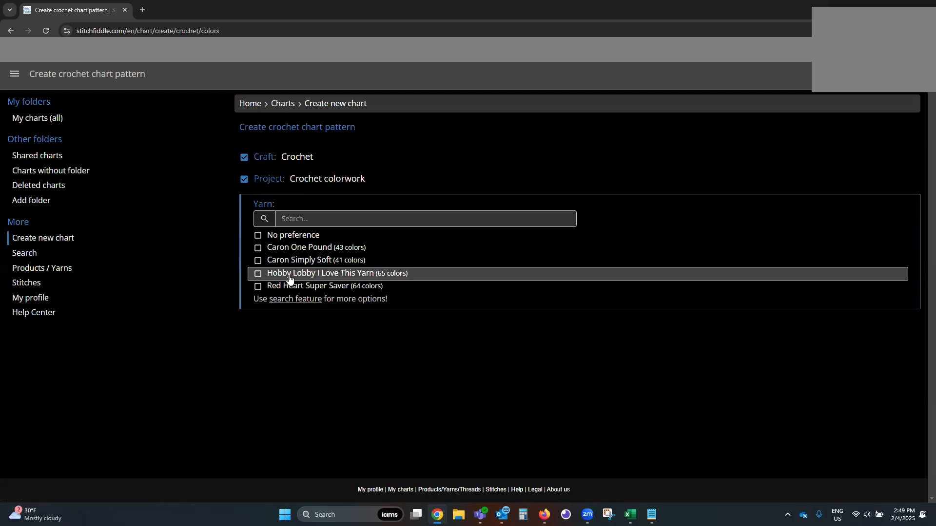
pyautogui.click(290, 276)
pyautogui.click(302, 256)
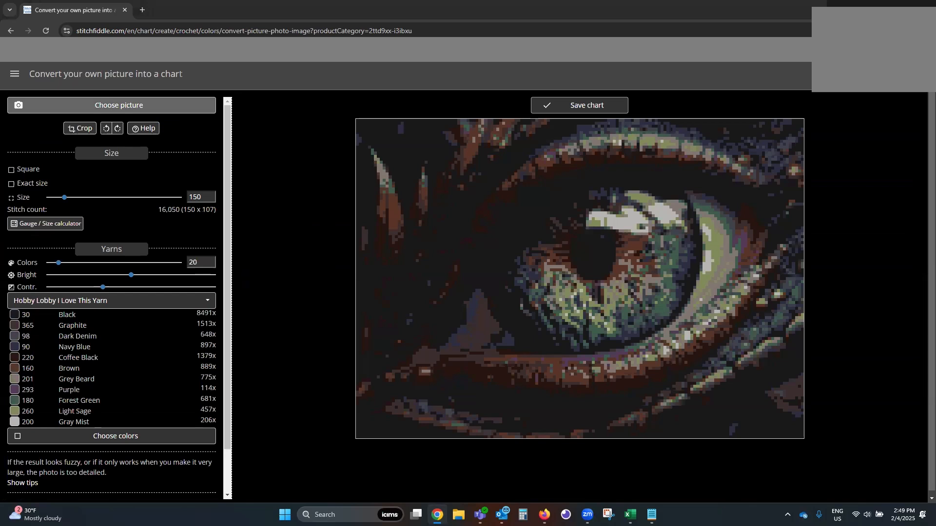
pyautogui.click(712, 337)
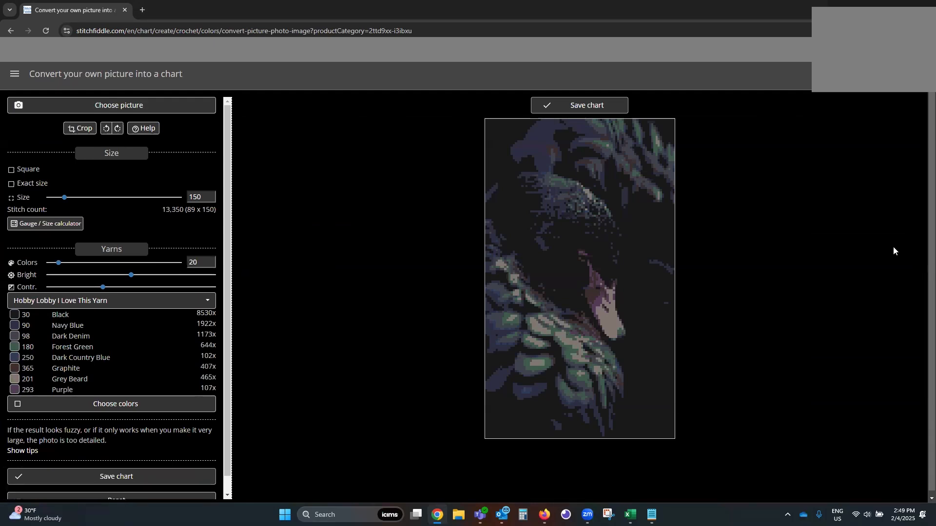
# - Crop the swan picture to the head, beak and adjacent wing feathers
pyautogui.click(81, 128)
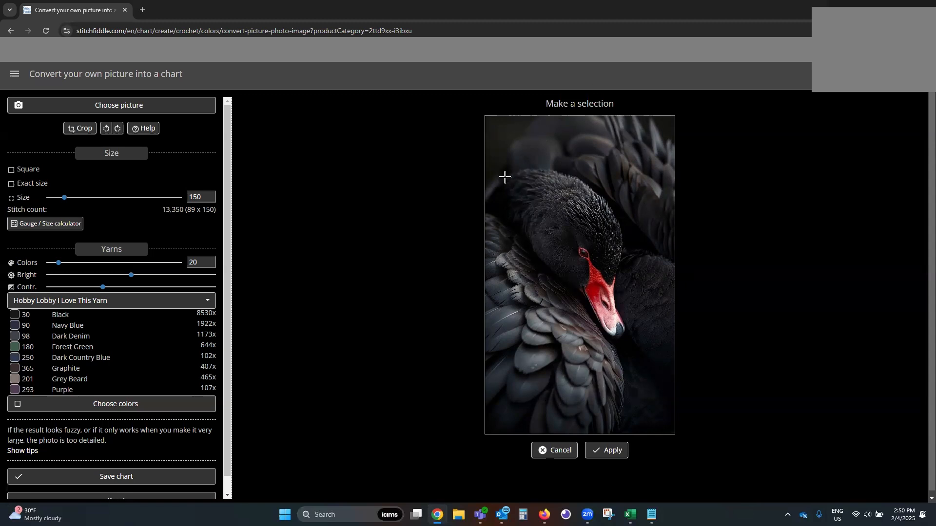
pyautogui.moveTo(489, 184); pyautogui.dragTo(634, 361)
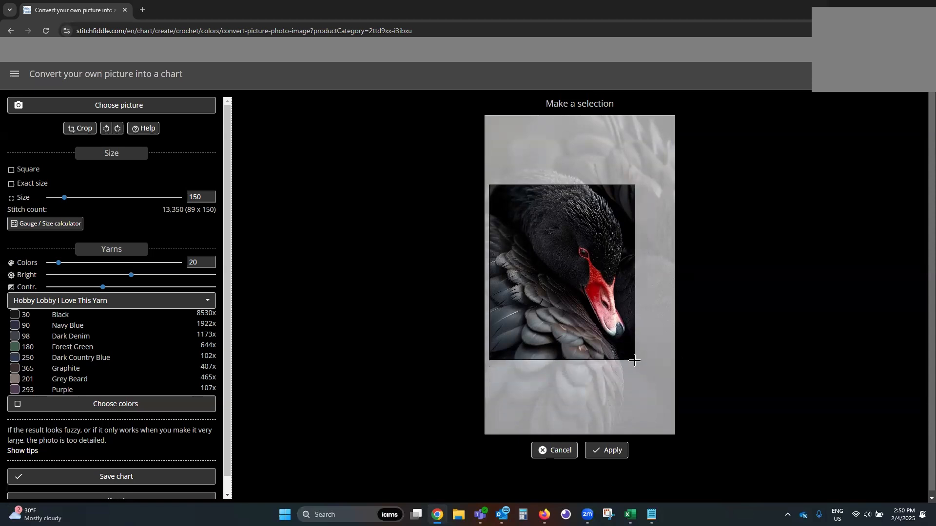
pyautogui.click(604, 450)
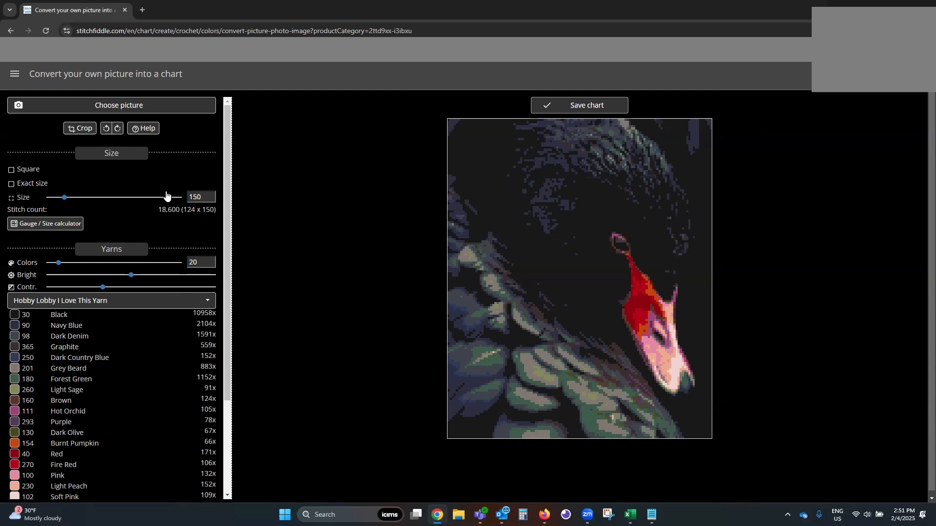
# - Set the gauge for a 4 by 4 inch sample swatch to 20 stitches wide and 10 high
pyautogui.click(42, 224)
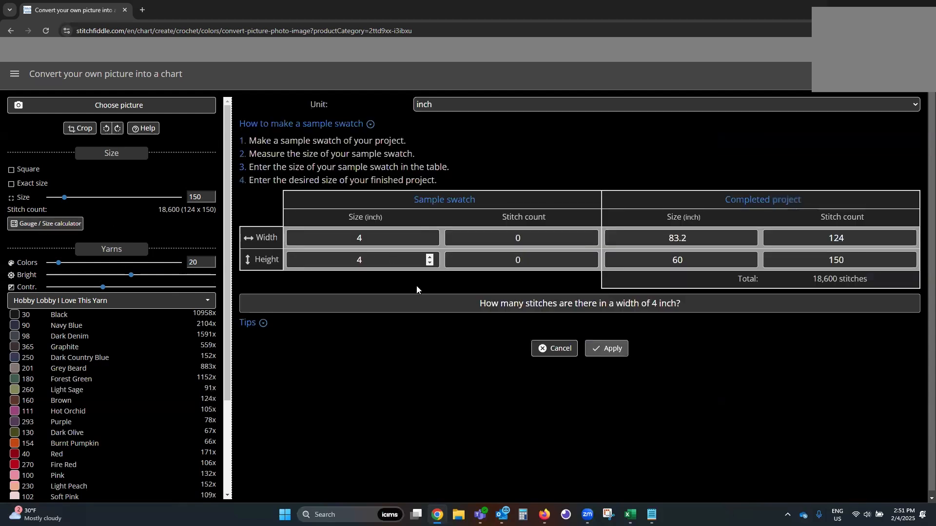
pyautogui.click(466, 240)
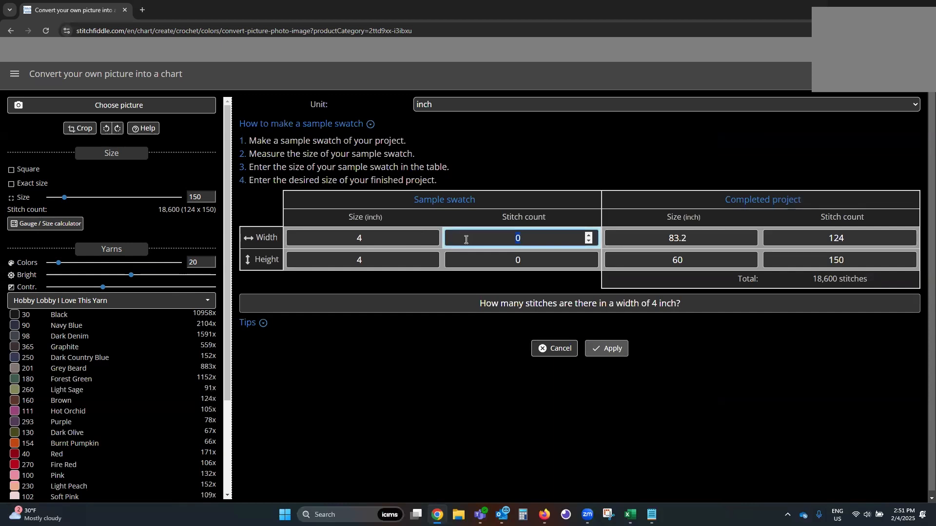
pyautogui.write('20')
pyautogui.click(533, 266)
pyautogui.write('10')
pyautogui.click(627, 350)
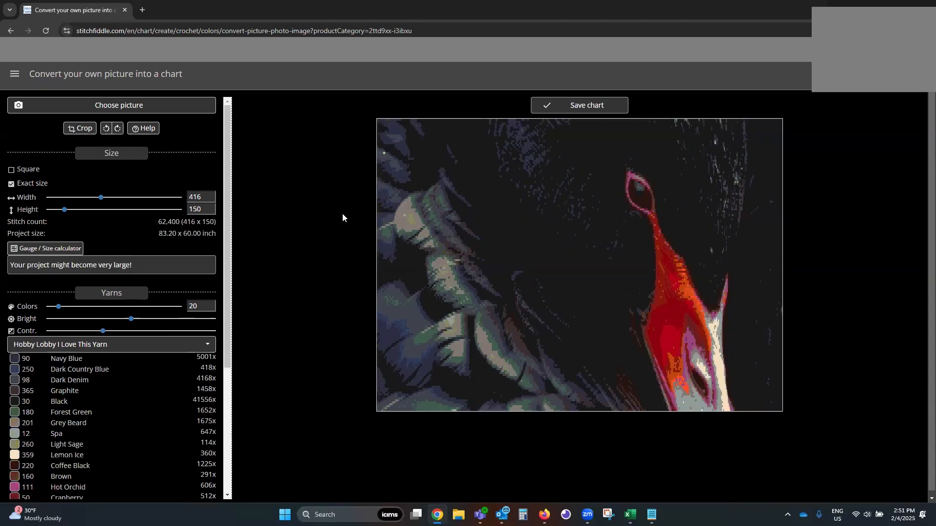
# - Disable exact sizing and set the chart to size 250 with 9 yarn colors
pyautogui.click(11, 183)
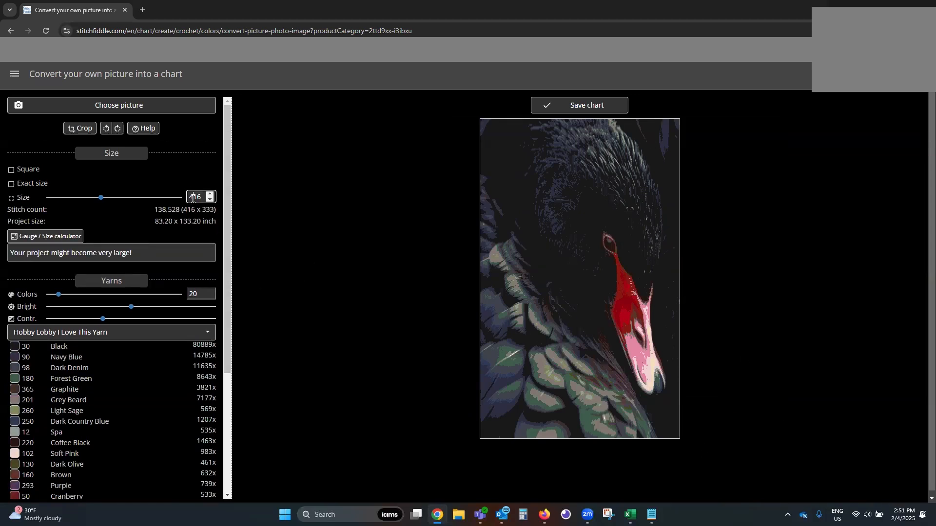
pyautogui.write('250')
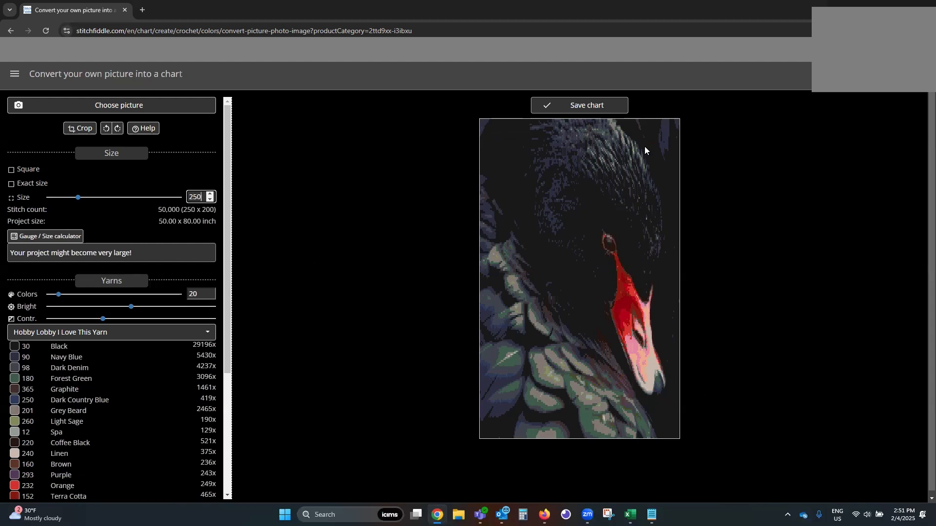
pyautogui.doubleClick(193, 295)
pyautogui.write('9')
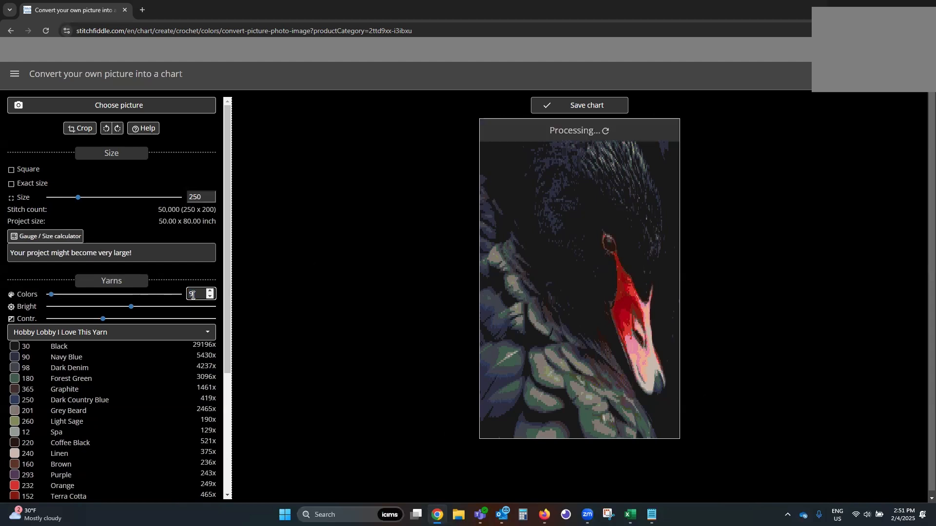
# - Try a strongly increased brightness on the swan chart, first with very low contrast and then with high contrast
pyautogui.click(54, 319)
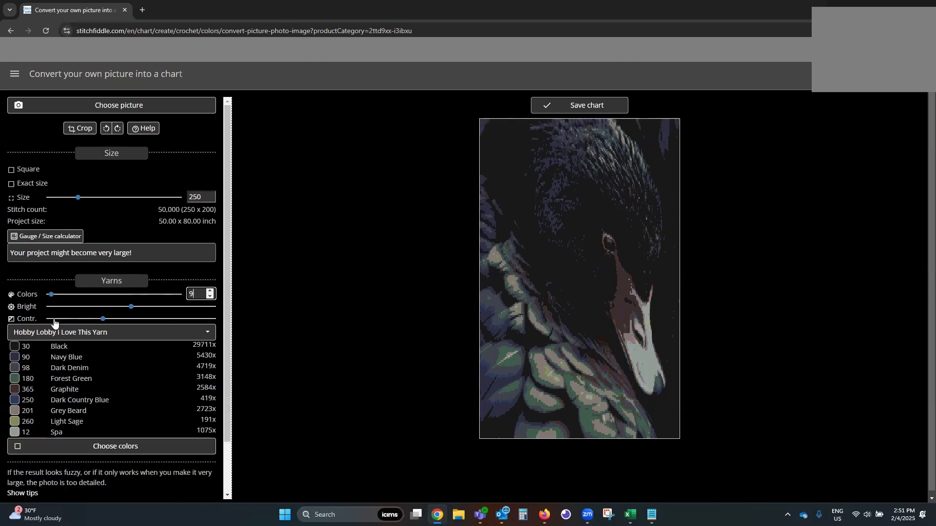
pyautogui.click(156, 309)
pyautogui.click(180, 308)
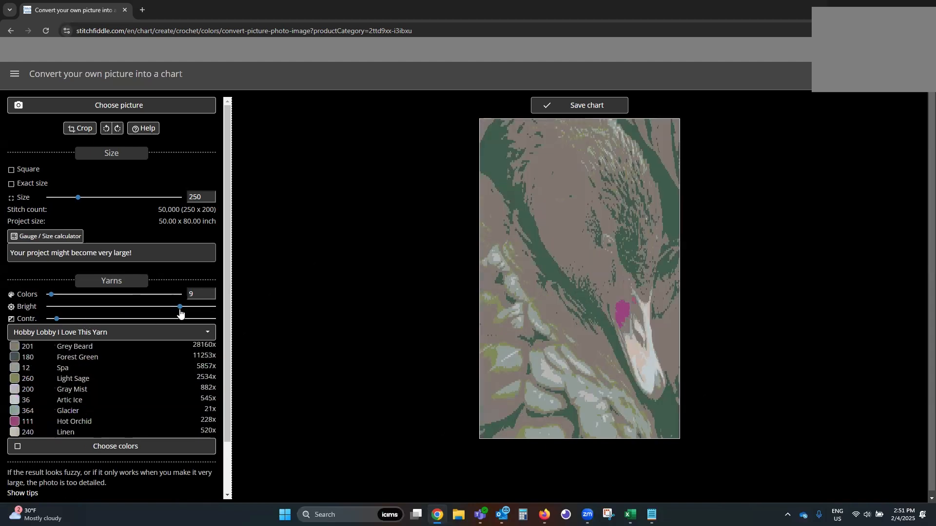
pyautogui.click(151, 318)
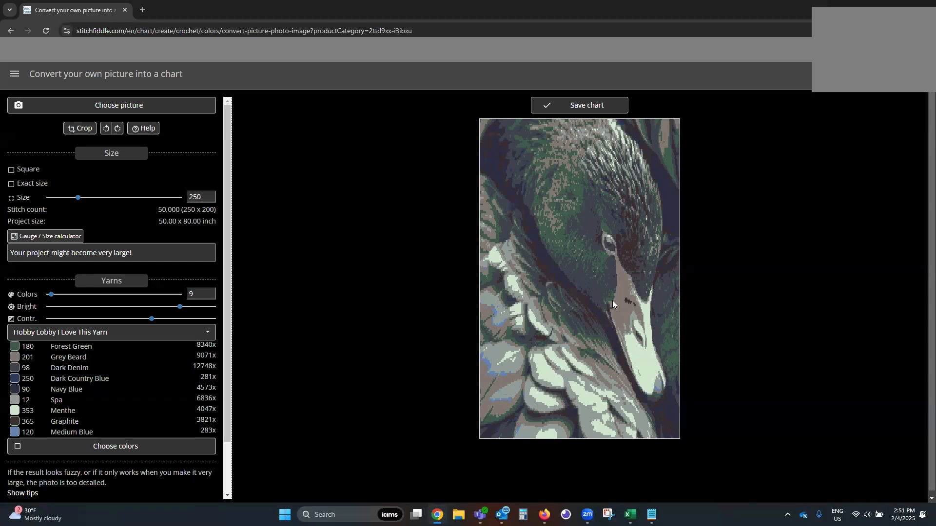
# - Try a range of contrast levels, from low to moderately high, on the brightened swan chart
pyautogui.moveTo(144, 319); pyautogui.dragTo(71, 321)
pyautogui.click(77, 320)
pyautogui.click(86, 319)
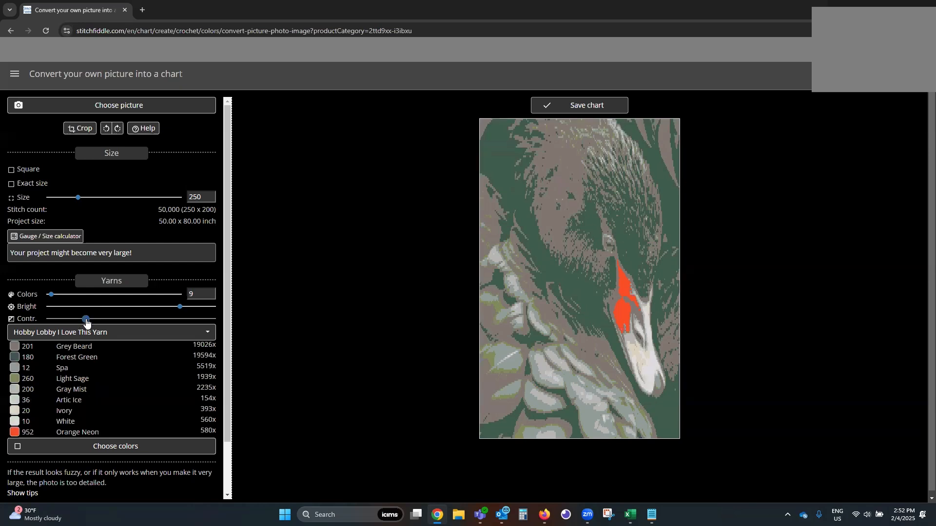
pyautogui.click(102, 321)
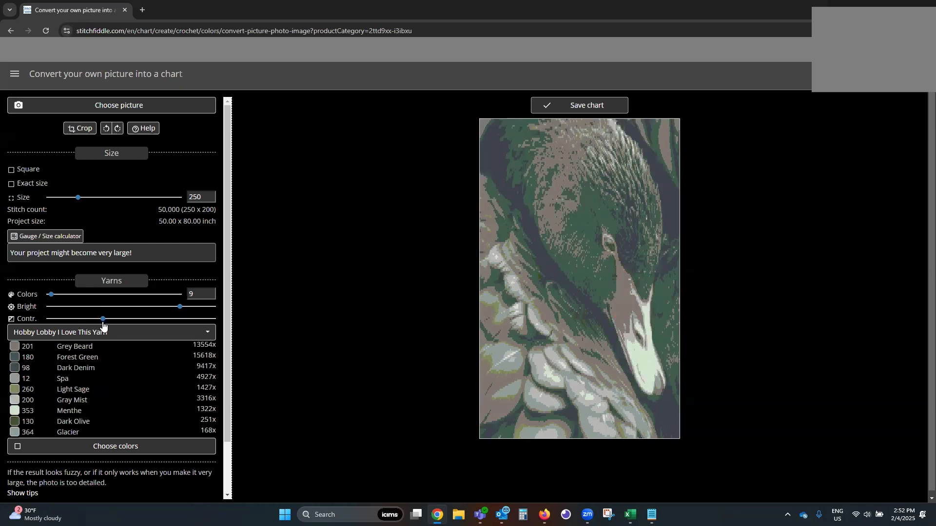
pyautogui.click(110, 319)
pyautogui.click(121, 320)
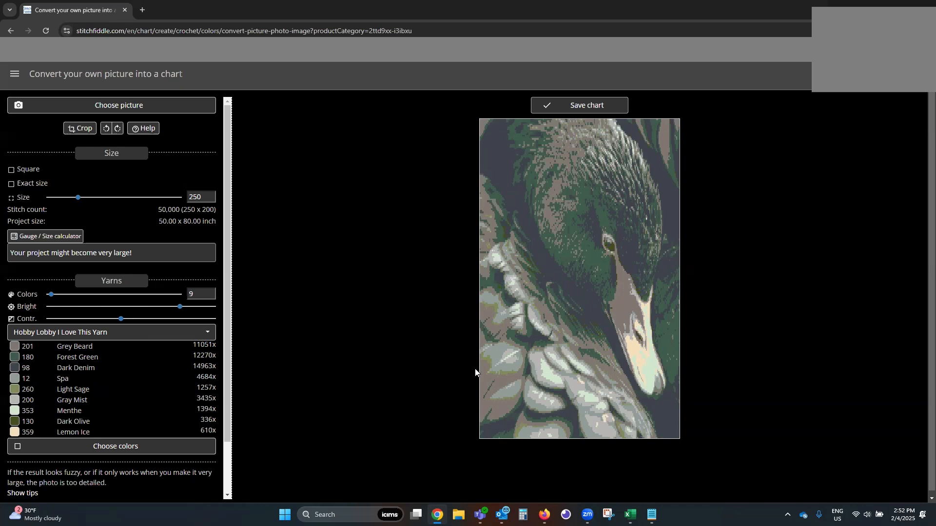
pyautogui.click(133, 318)
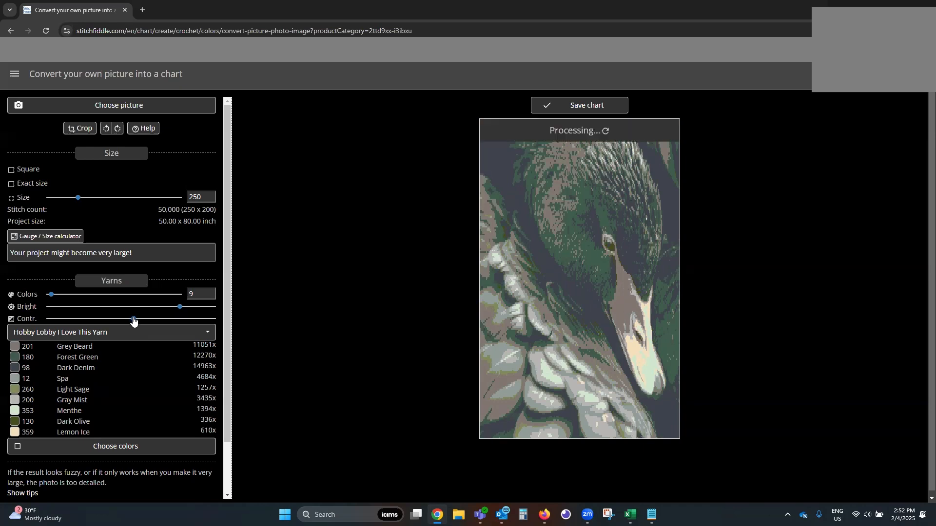
pyautogui.moveTo(144, 318); pyautogui.dragTo(132, 320)
# - Lower the swan chart's brightness to around the midpoint and try a raised contrast
pyautogui.click(170, 306)
pyautogui.click(118, 307)
pyautogui.moveTo(119, 307)
pyautogui.mouseDown()
pyautogui.moveTo(130, 307)
pyautogui.moveTo(110, 320)
pyautogui.moveTo(124, 319)
pyautogui.mouseUp()
pyautogui.click(146, 319)
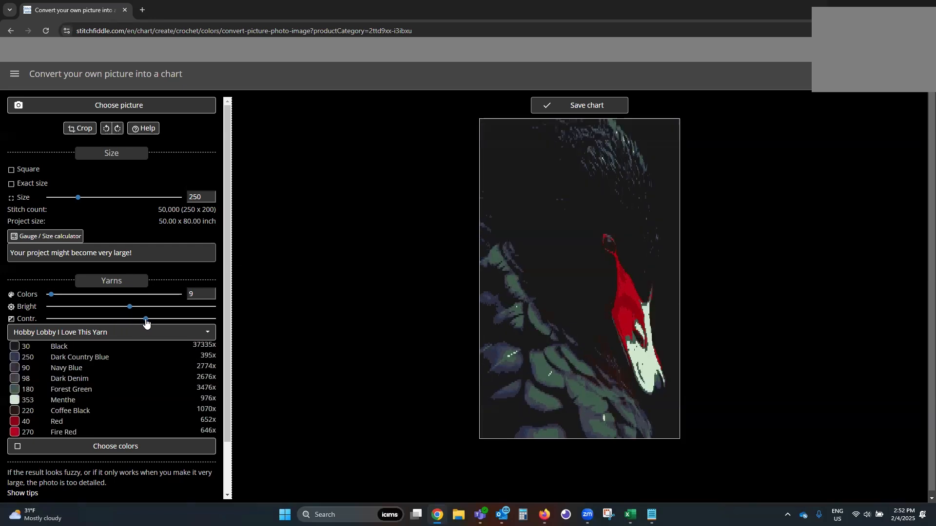
# - Reduce the swan chart's contrast to slightly below its default and raise the brightness slightly above the midpoint
pyautogui.moveTo(142, 323); pyautogui.dragTo(85, 323)
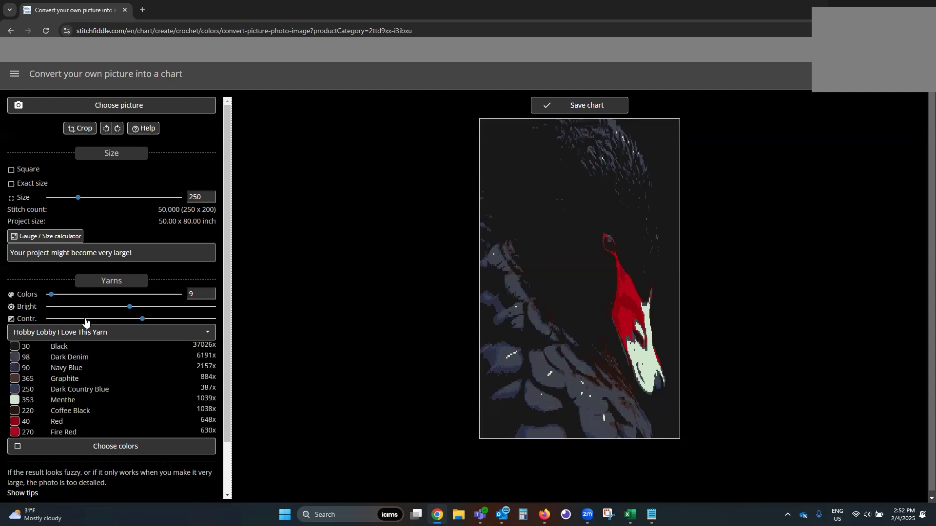
pyautogui.click(85, 320)
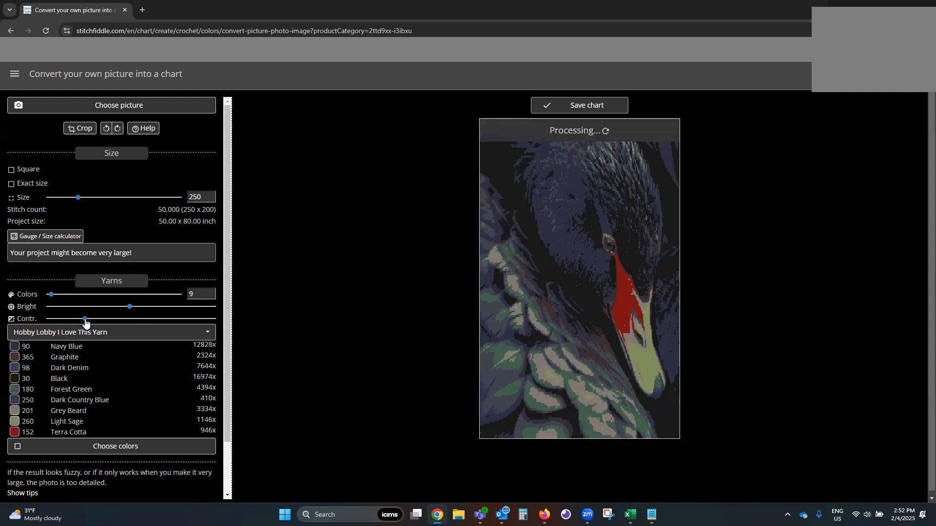
pyautogui.click(135, 307)
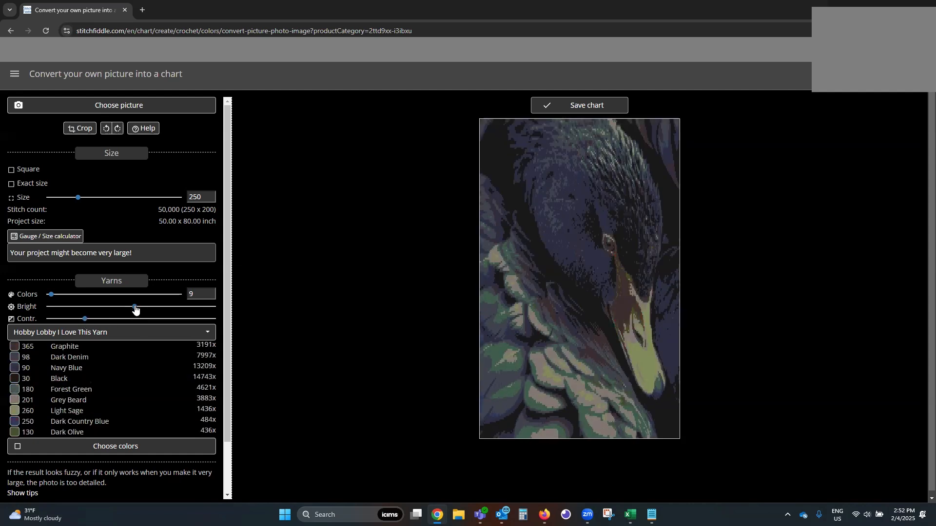
# - Fine-tune the swan chart's brightness to just below its current level, trying slightly darker settings first
pyautogui.click(131, 307)
pyautogui.click(129, 307)
pyautogui.click(126, 307)
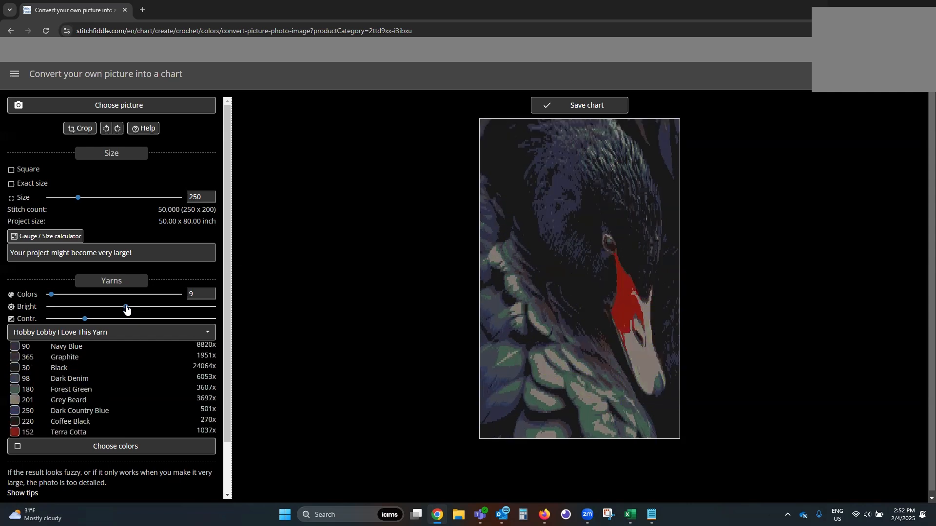
pyautogui.click(130, 308)
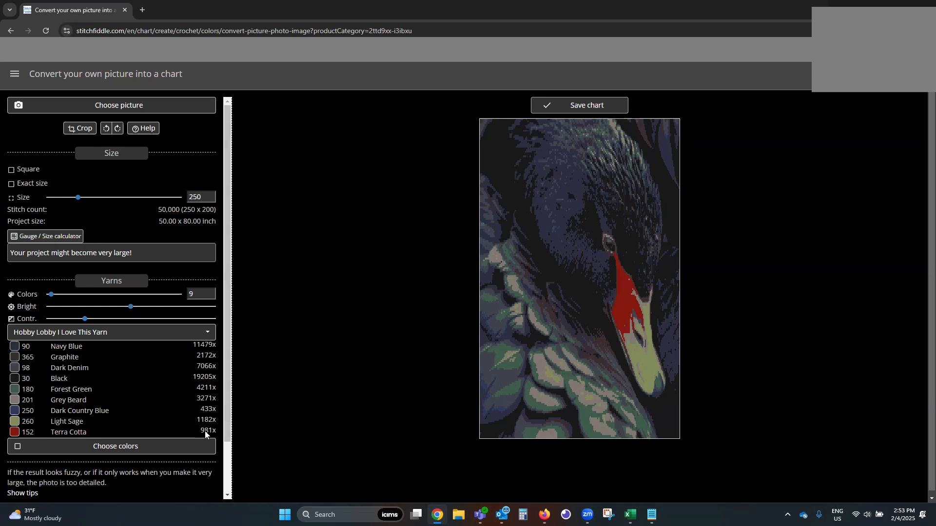
# - Try the swan chart with 8 colors, return it to 9 colors and save the chart
pyautogui.click(209, 297)
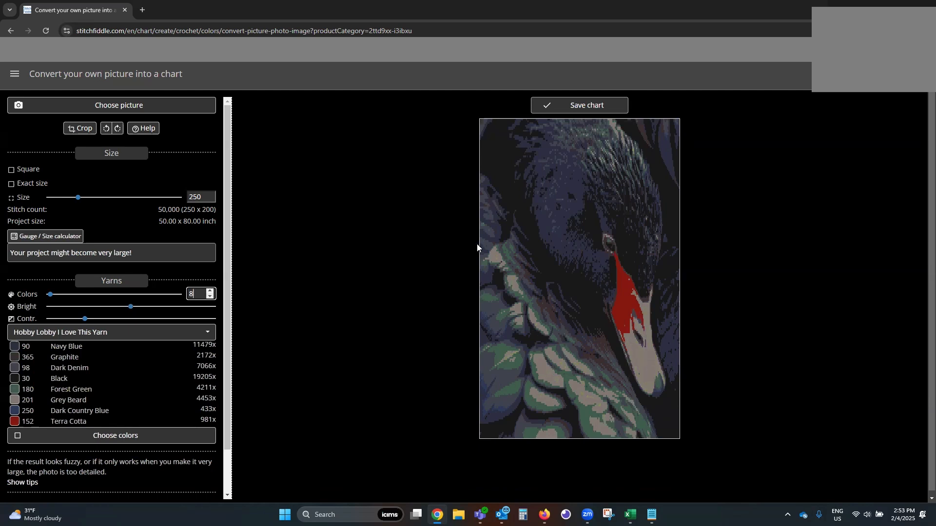
pyautogui.click(210, 291)
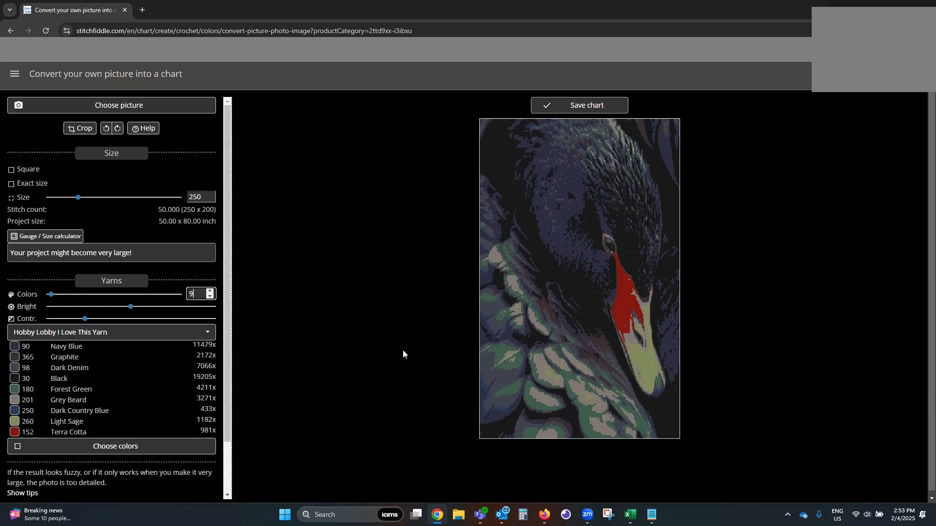
pyautogui.click(566, 108)
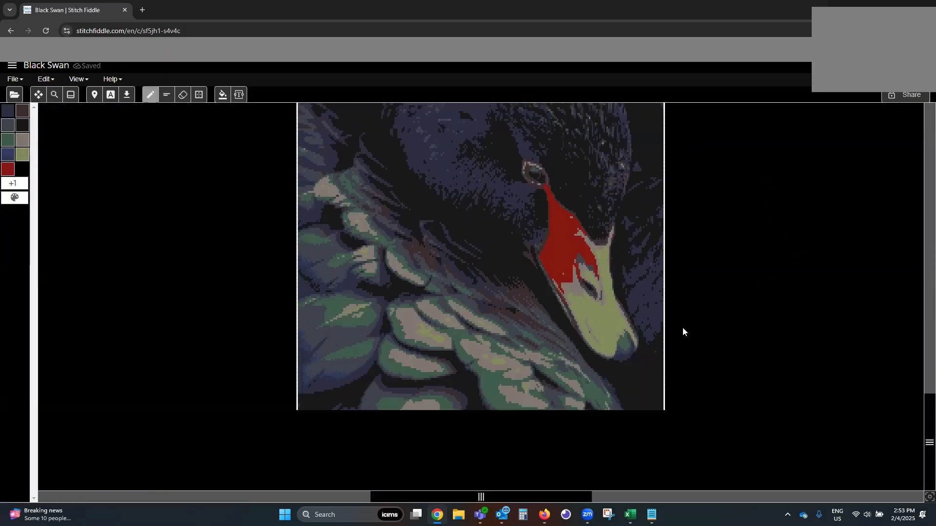
# - Replace the Light Sage yarn in the swan chart's palette with 340 Buttercup
pyautogui.click(14, 198)
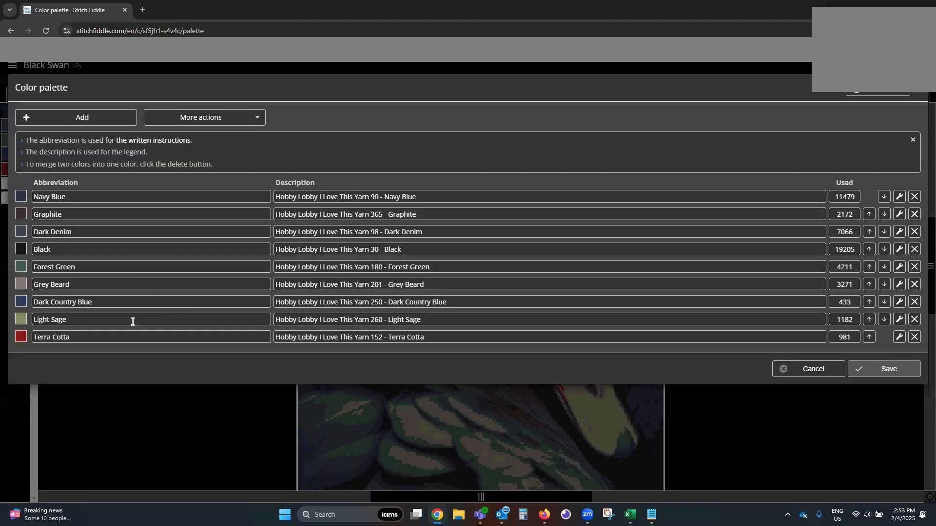
pyautogui.click(21, 320)
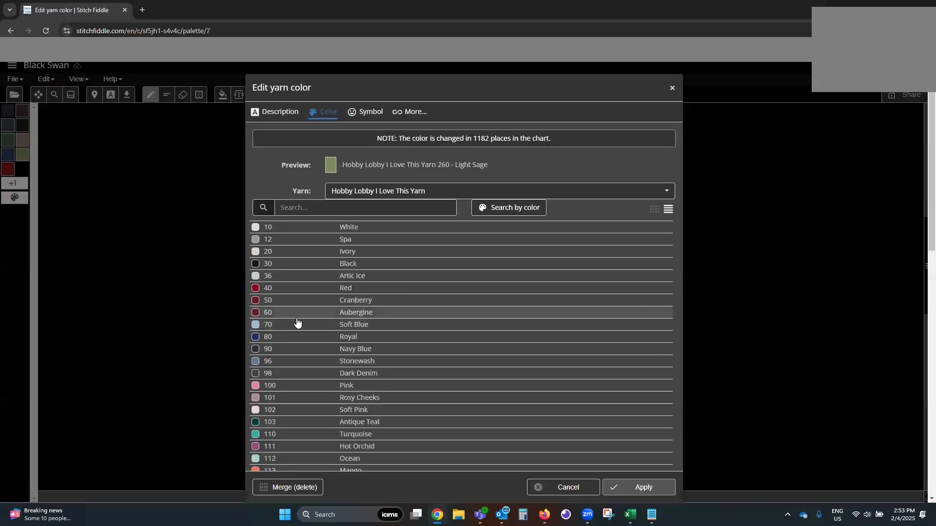
pyautogui.click(298, 253)
pyautogui.scroll(-10, 308, 335)
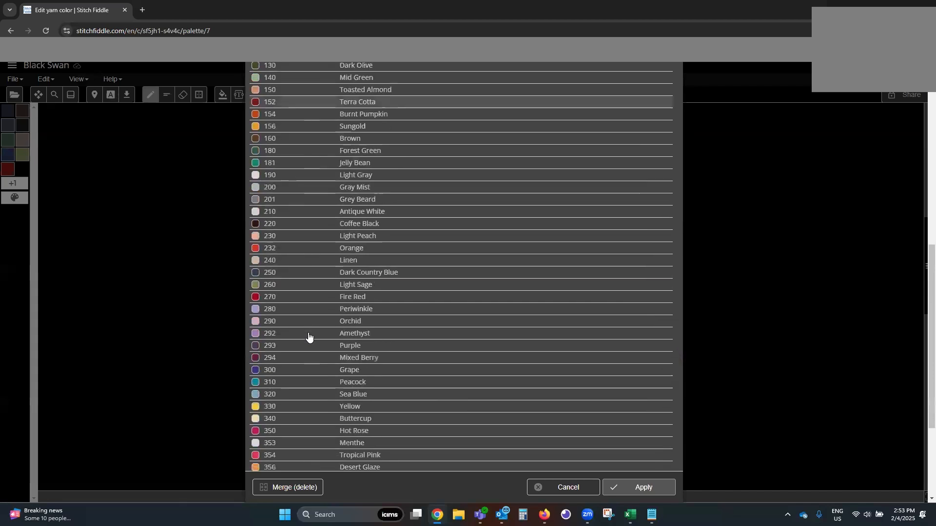
pyautogui.scroll(-5, 308, 336)
pyautogui.click(302, 260)
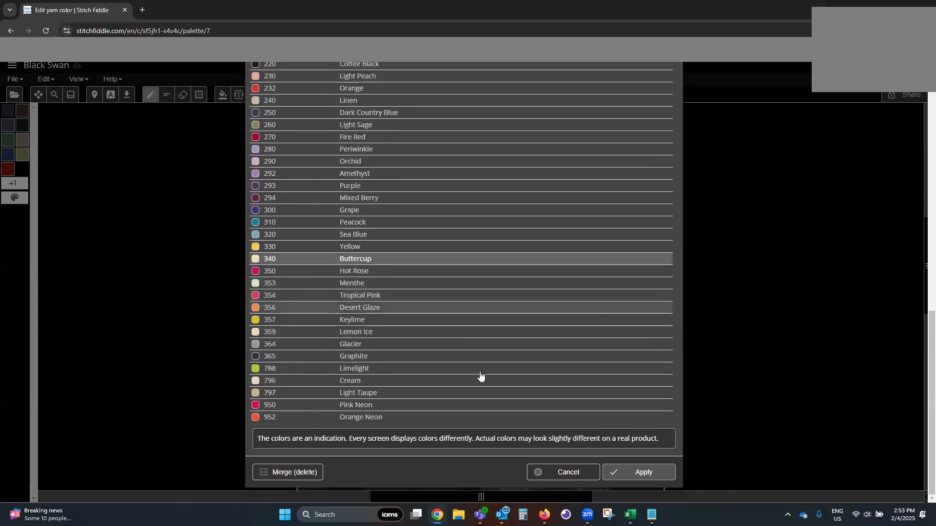
pyautogui.click(631, 477)
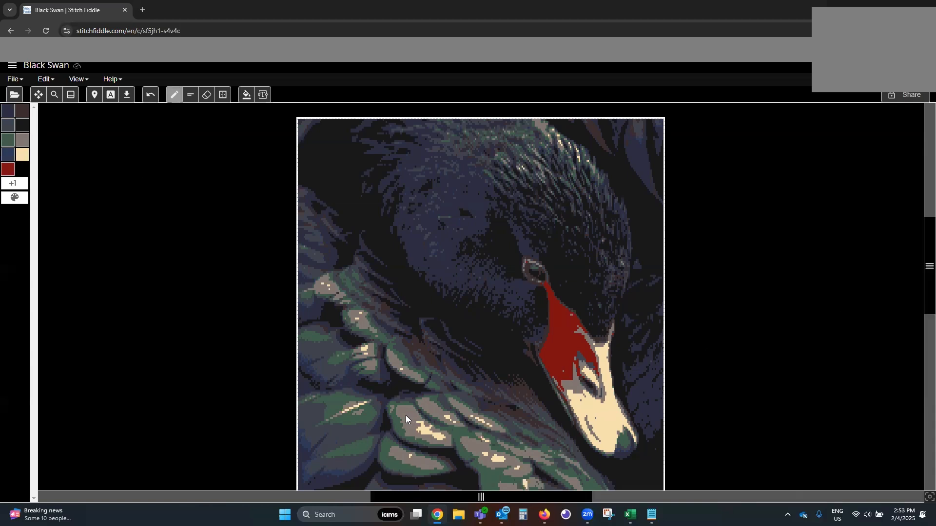
# - Replace the Grey Beard yarn in the swan chart's palette with 150 Toasted Almond
pyautogui.click(15, 197)
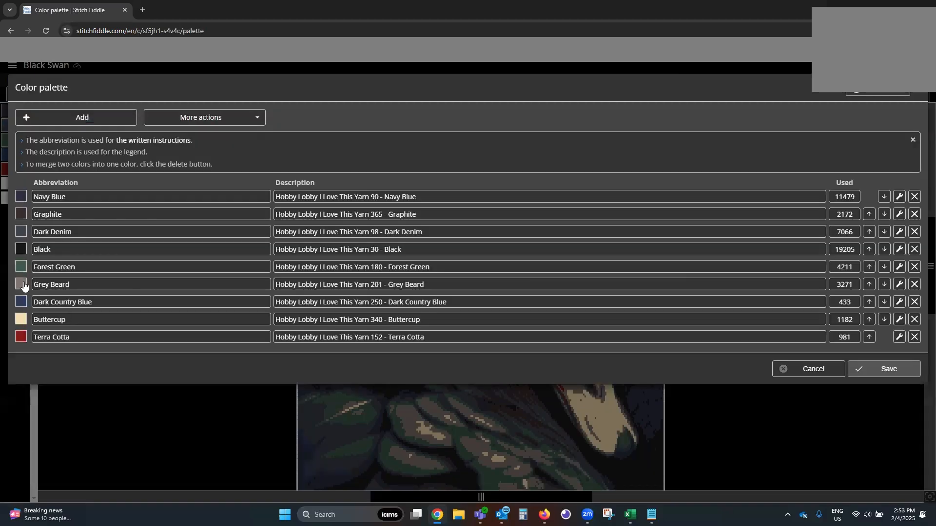
pyautogui.click(21, 284)
pyautogui.scroll(-3, 328, 381)
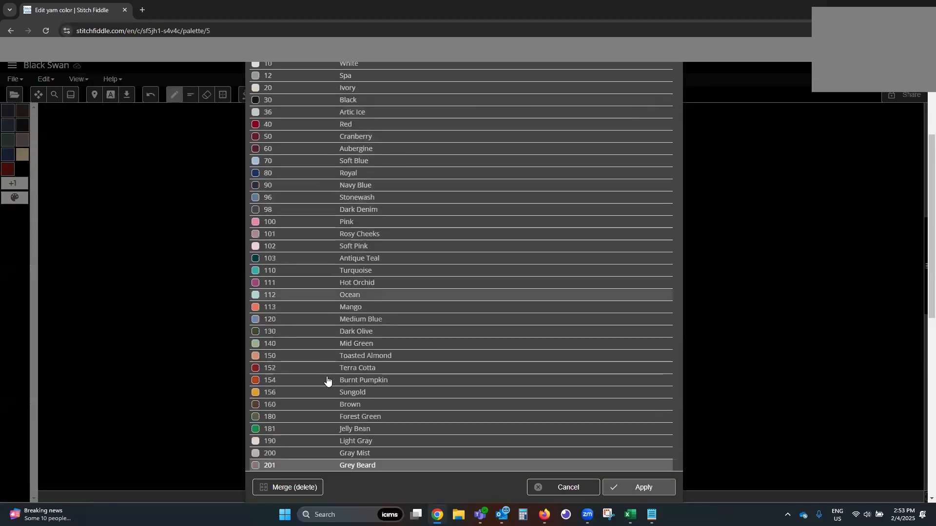
pyautogui.scroll(-2, 327, 381)
pyautogui.click(303, 277)
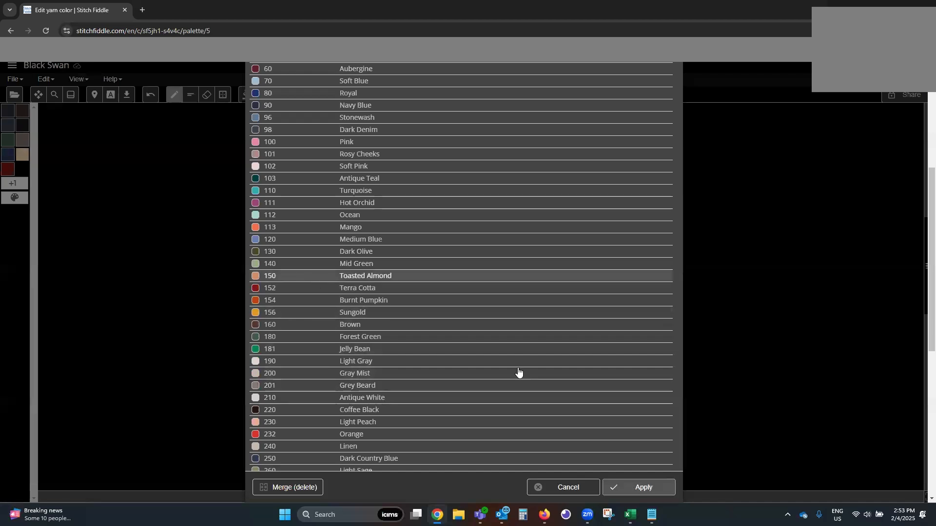
pyautogui.click(615, 487)
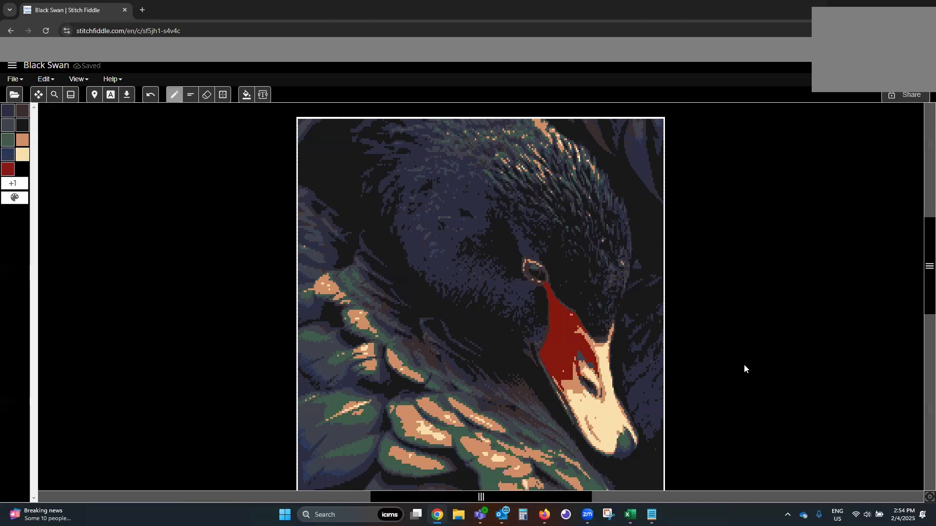
# - Replace the Forest Green yarn in the swan chart's palette with 201 Grey Beard
pyautogui.scroll(-2, 754, 339)
pyautogui.scroll(2, 756, 346)
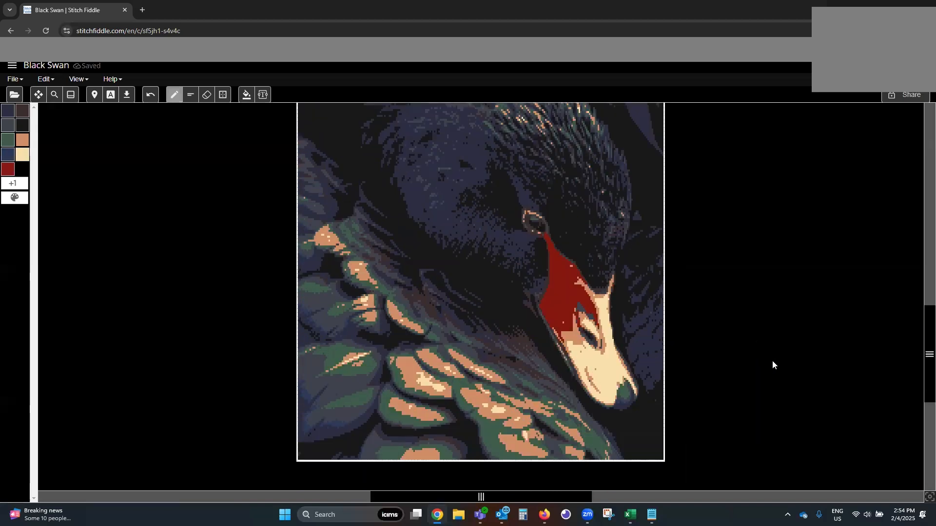
pyautogui.scroll(-1, 774, 360)
pyautogui.click(11, 198)
pyautogui.click(20, 267)
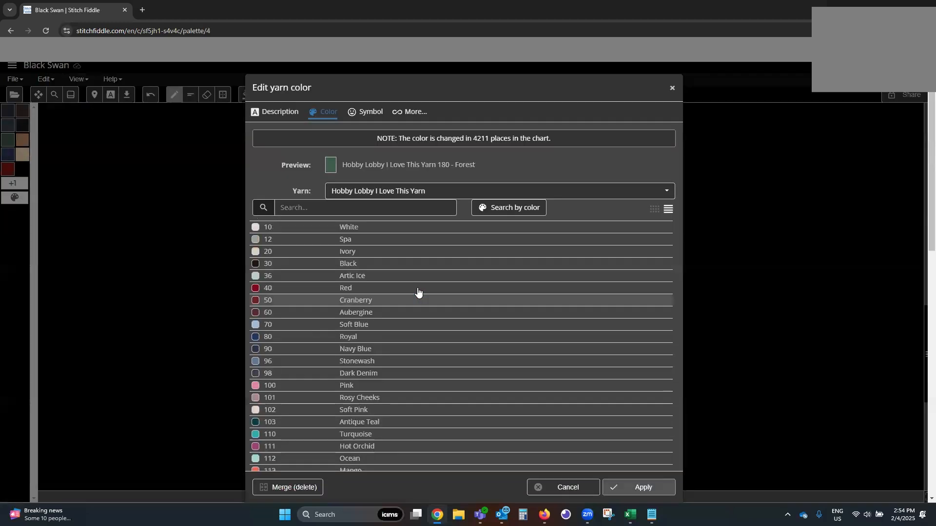
pyautogui.scroll(-8, 368, 382)
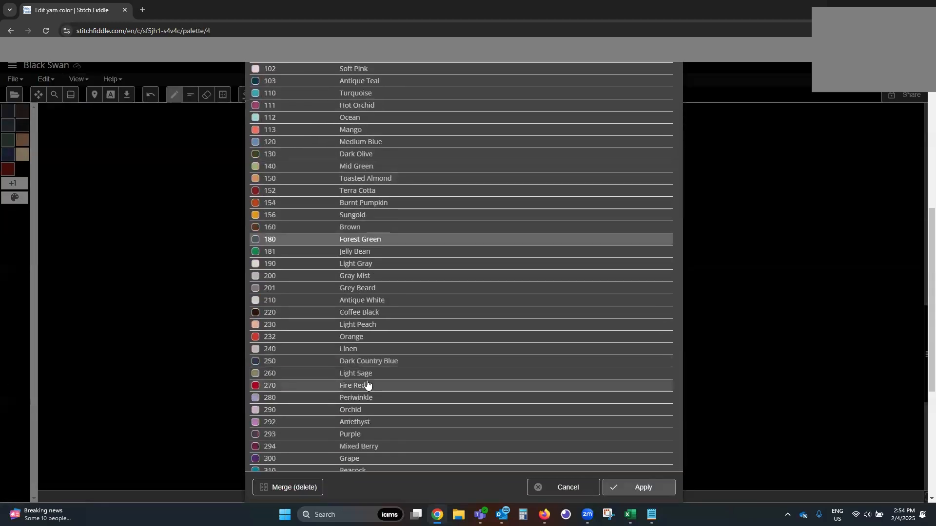
pyautogui.click(346, 288)
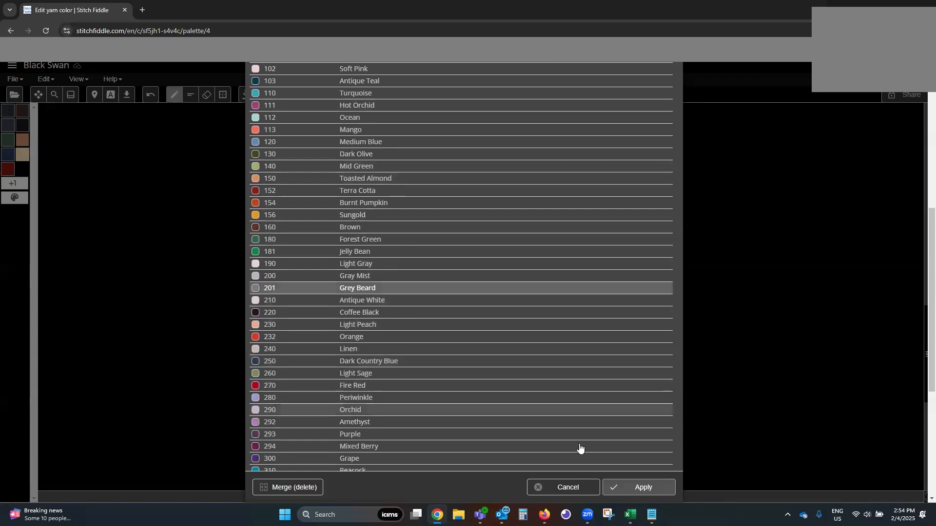
pyautogui.click(619, 488)
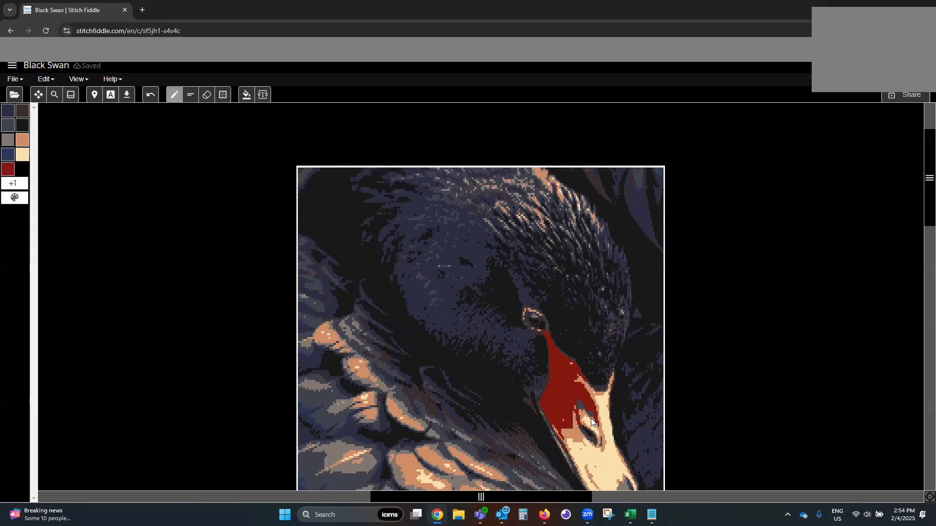
pyautogui.click(21, 202)
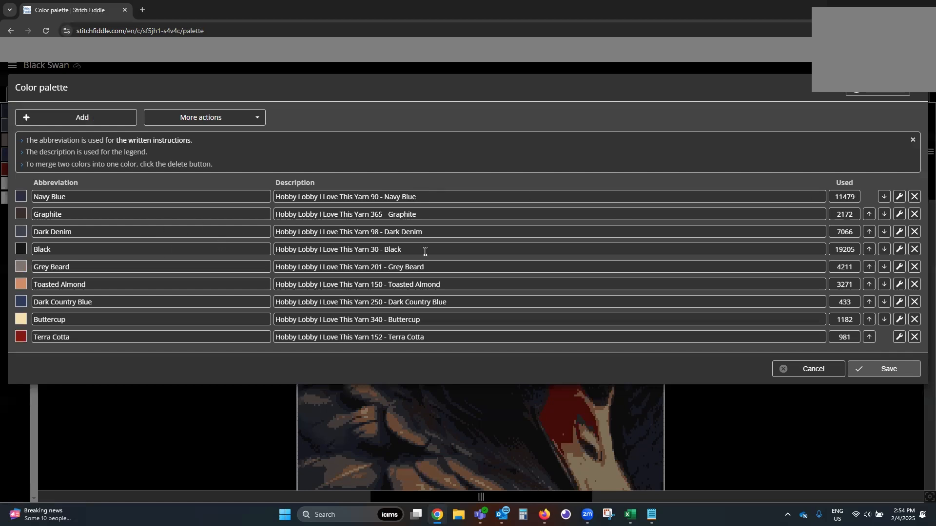
pyautogui.click(254, 416)
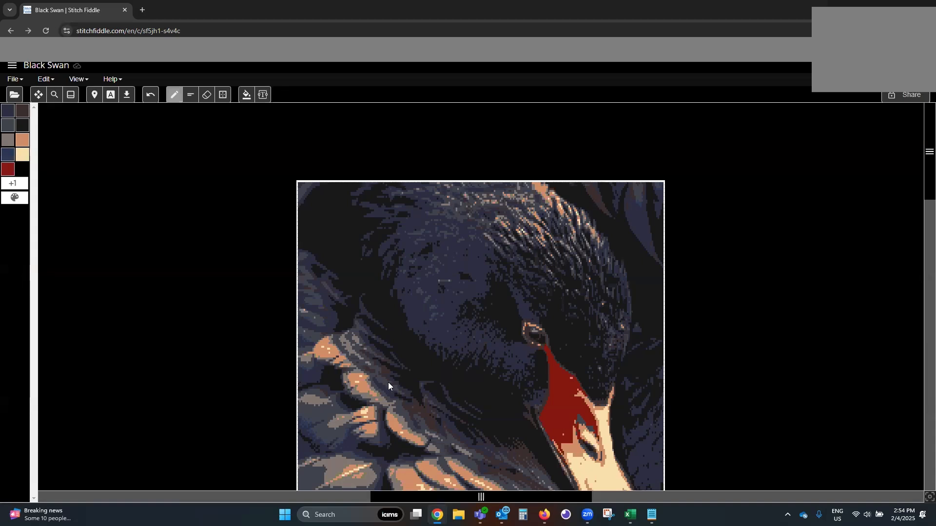
pyautogui.scroll(-3, 389, 385)
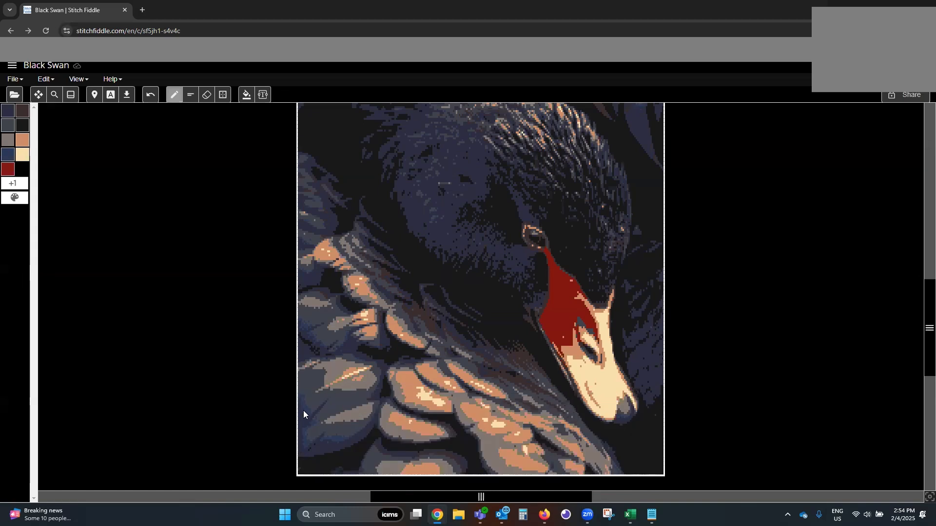
# - Merge the Dark Country Blue yarn into Navy Blue in the swan chart's palette
pyautogui.click(15, 198)
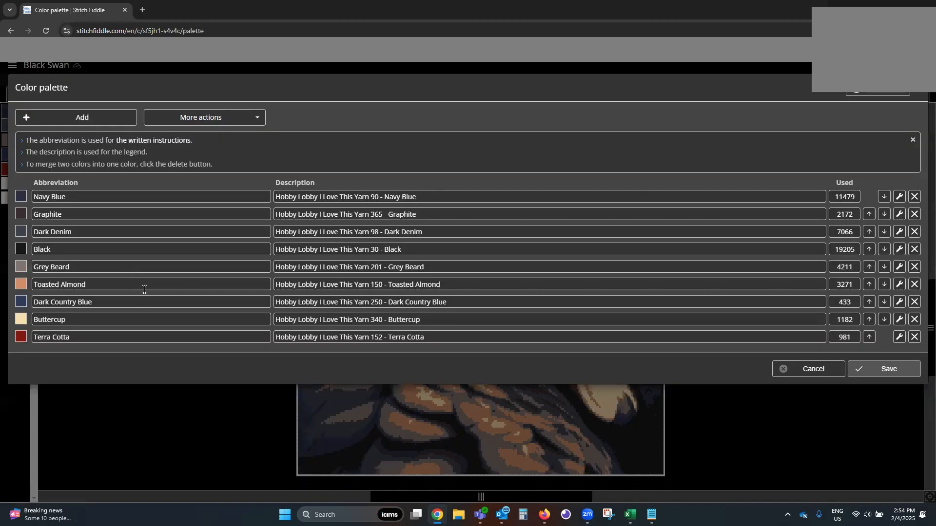
pyautogui.click(915, 302)
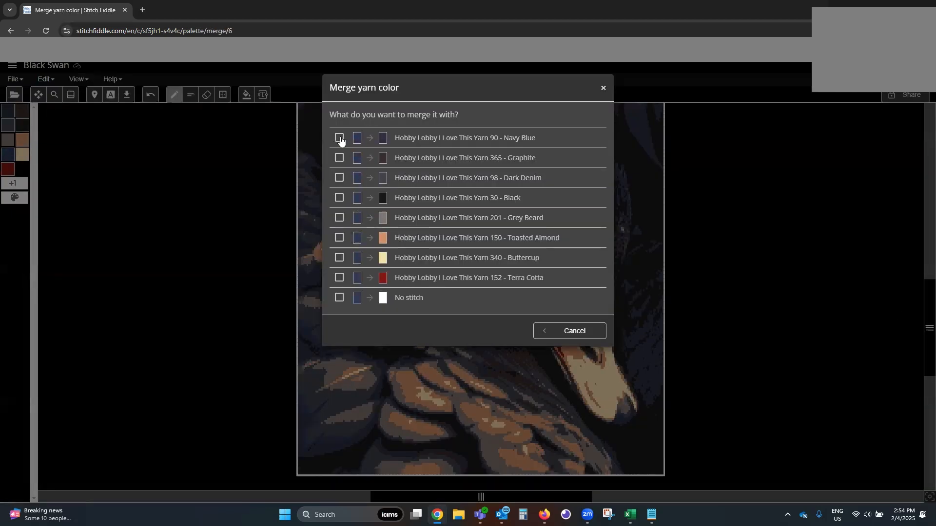
pyautogui.click(340, 141)
pyautogui.click(580, 334)
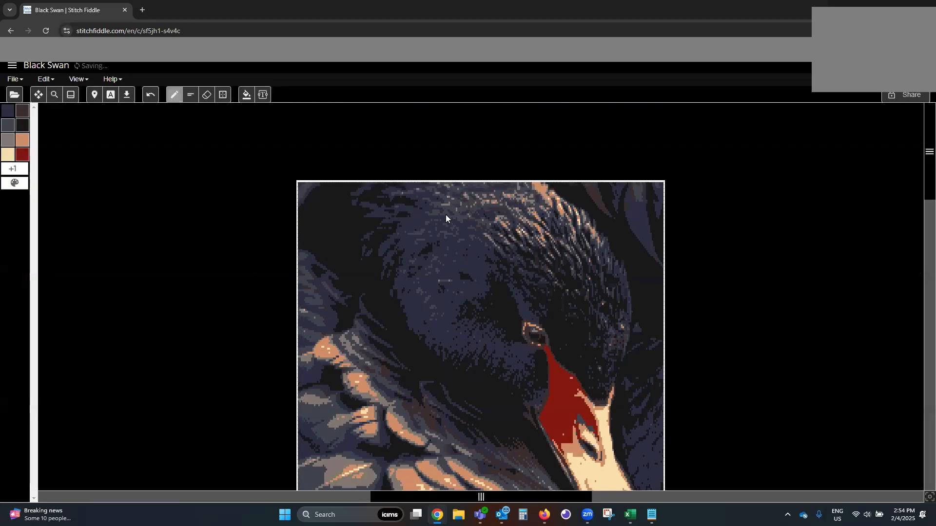
# - Merge the Graphite yarn into Black in the swan chart's palette
pyautogui.scroll(-2, 378, 337)
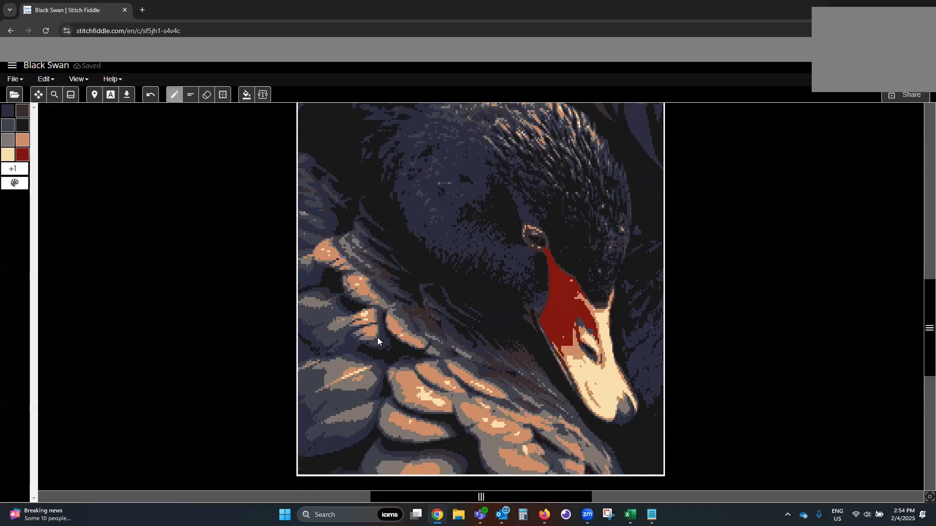
pyautogui.click(15, 183)
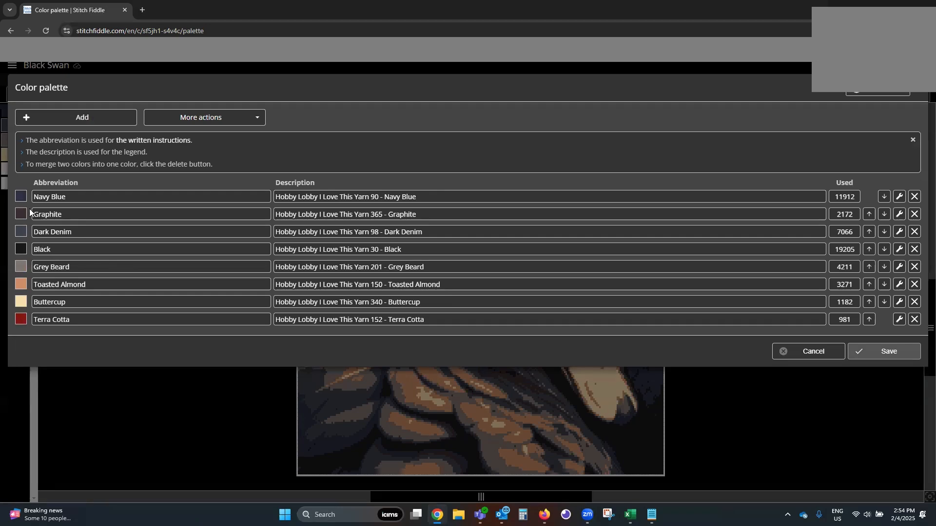
pyautogui.click(913, 214)
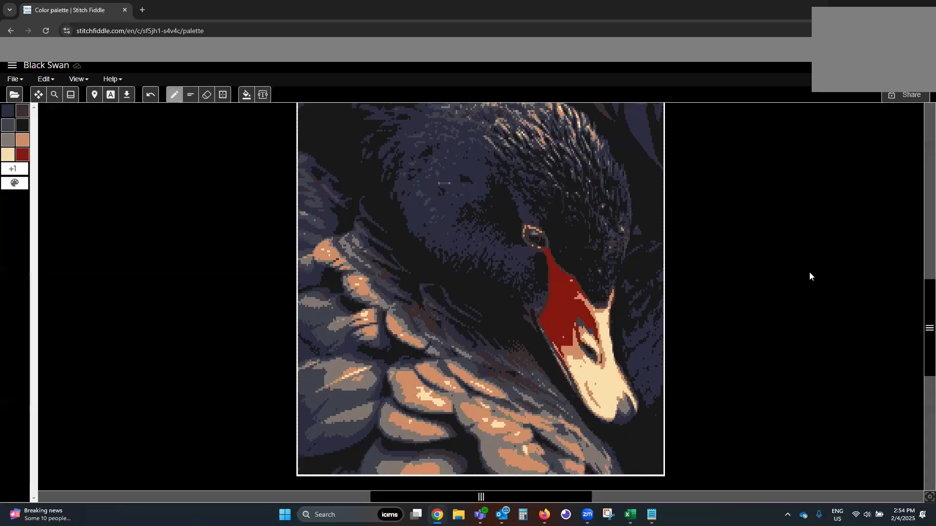
pyautogui.click(339, 178)
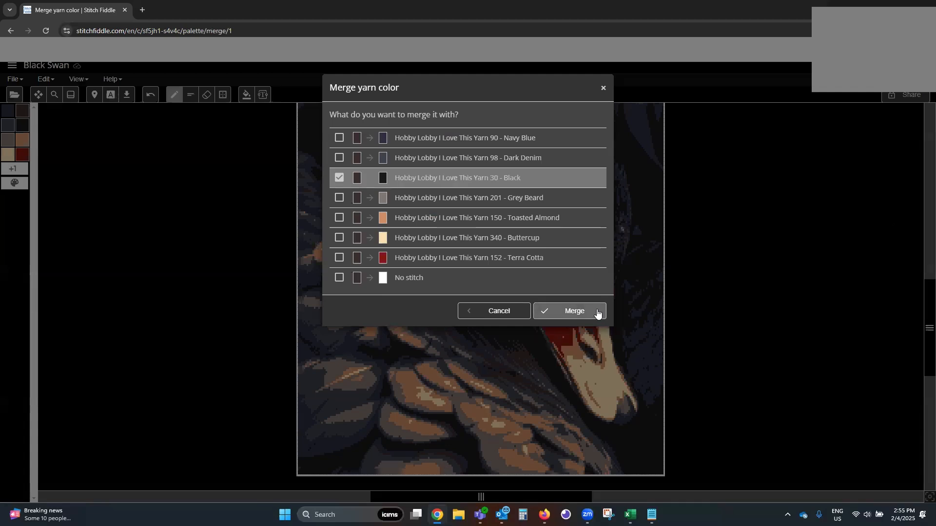
pyautogui.click(597, 312)
# - Examine the recolored swan chart from the head and beak down to the wing feathers
pyautogui.scroll(-2, 747, 379)
pyautogui.scroll(3, 746, 381)
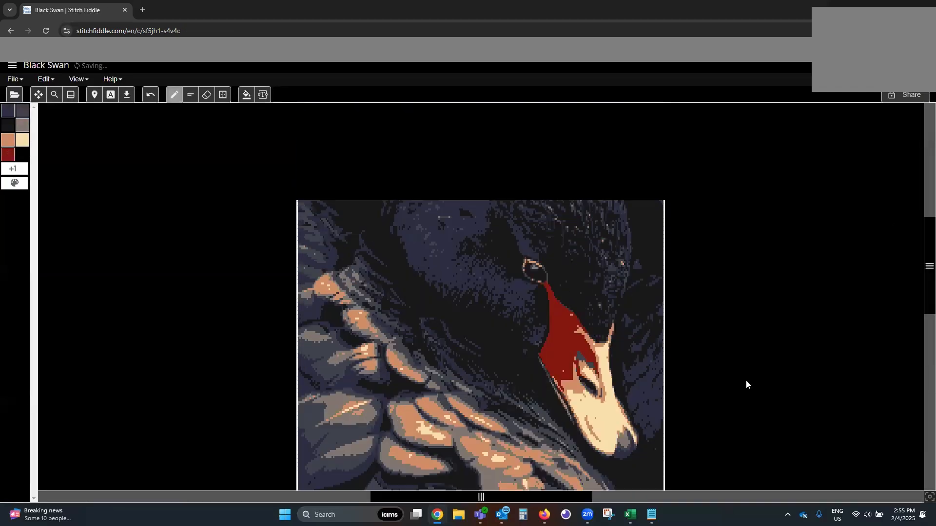
pyautogui.scroll(-1, 747, 370)
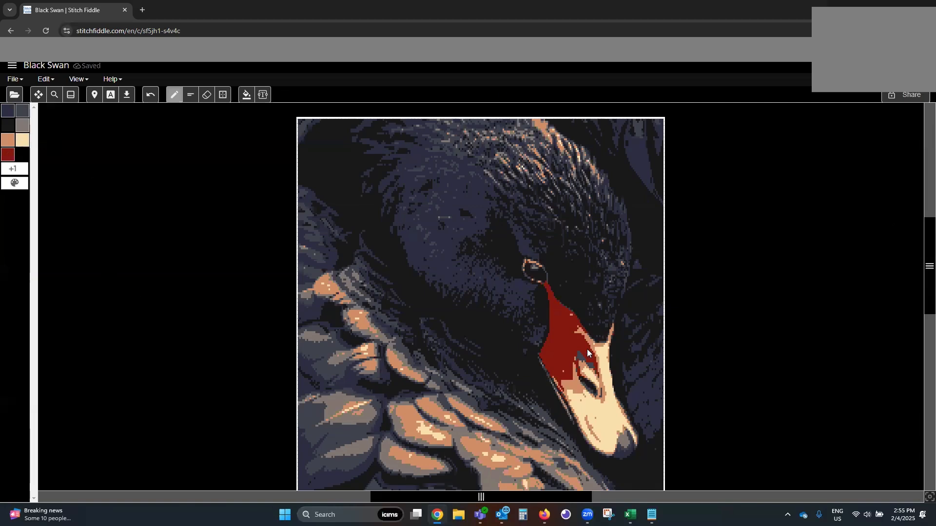
pyautogui.scroll(-2, 638, 411)
pyautogui.scroll(3, 370, 358)
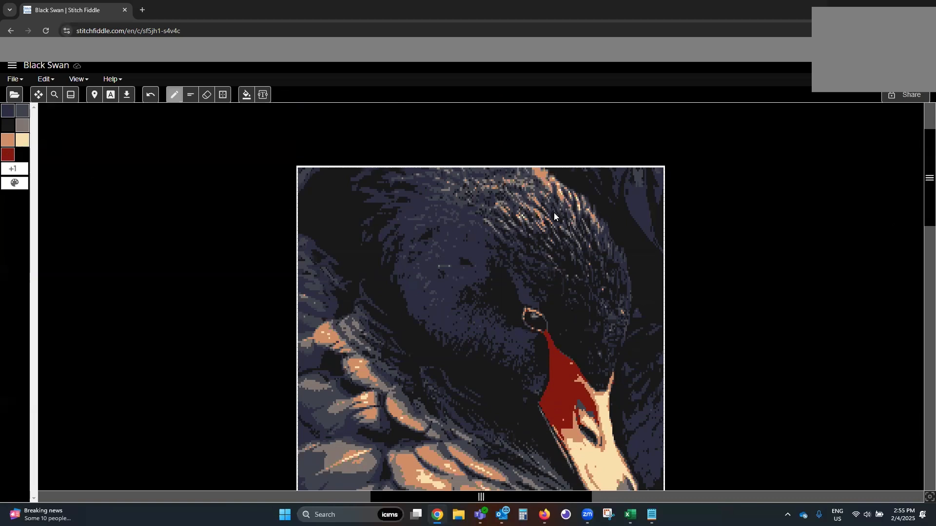
pyautogui.scroll(-2, 483, 330)
pyautogui.scroll(1, 613, 358)
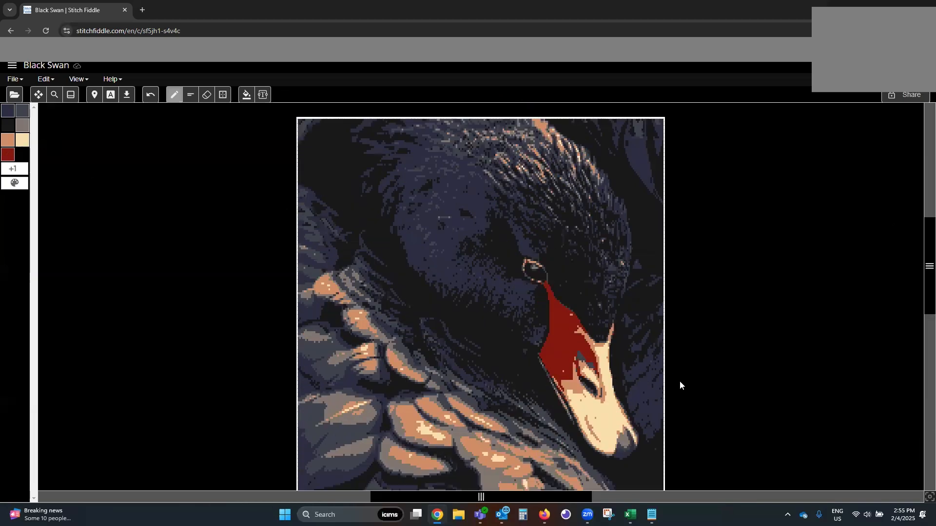
pyautogui.scroll(1, 597, 389)
pyautogui.scroll(-2, 680, 365)
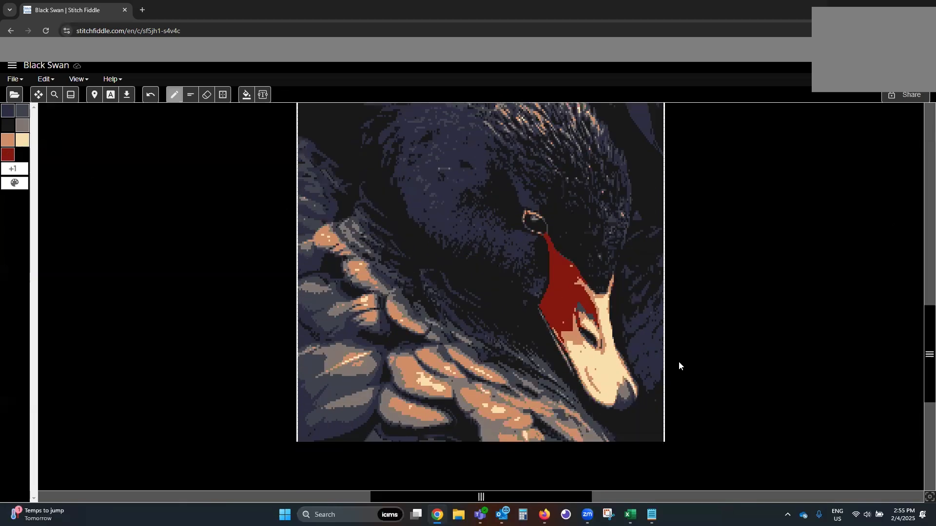
pyautogui.scroll(1, 772, 402)
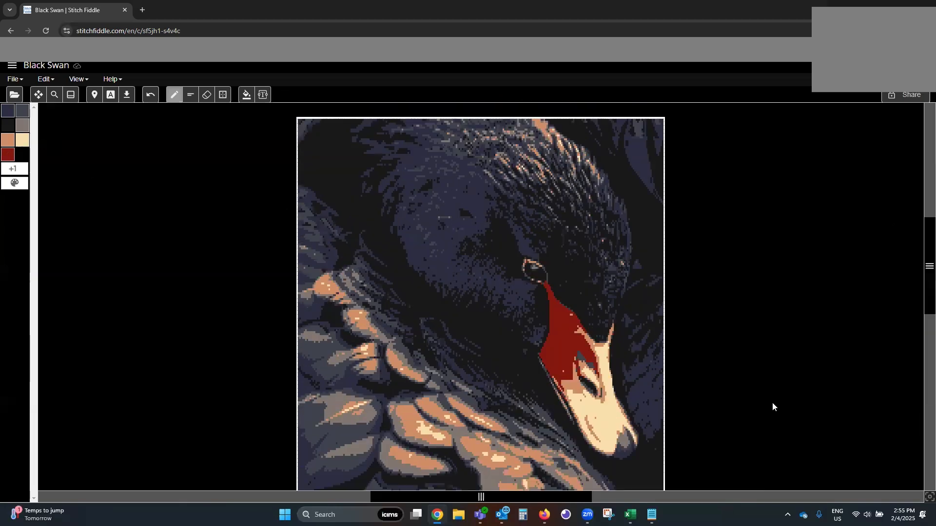
# - View the whole swan chart at its smallest zoom and look closely at the head and eye
pyautogui.click(54, 95)
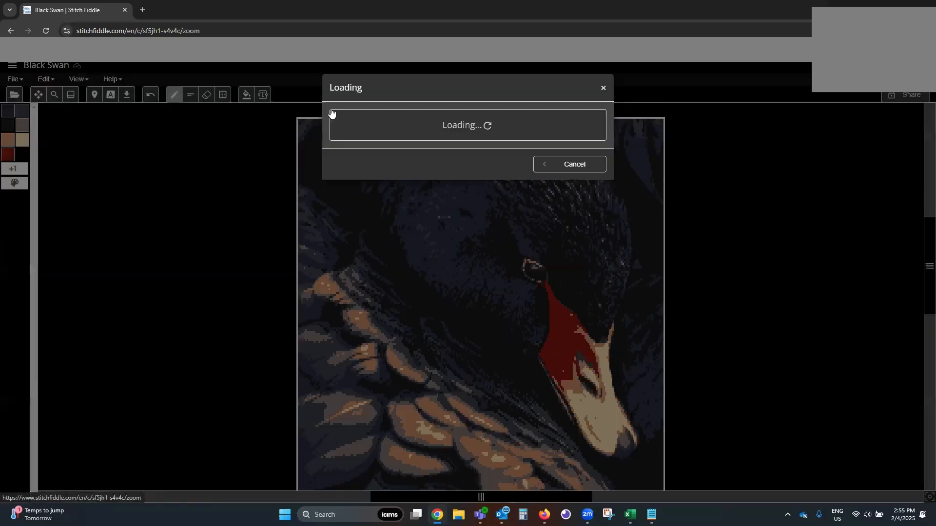
pyautogui.click(335, 92)
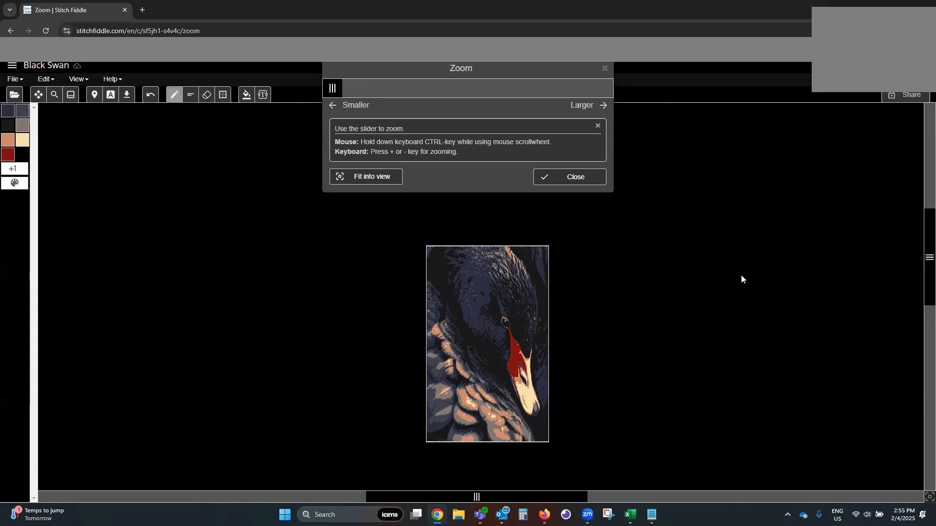
pyautogui.click(741, 276)
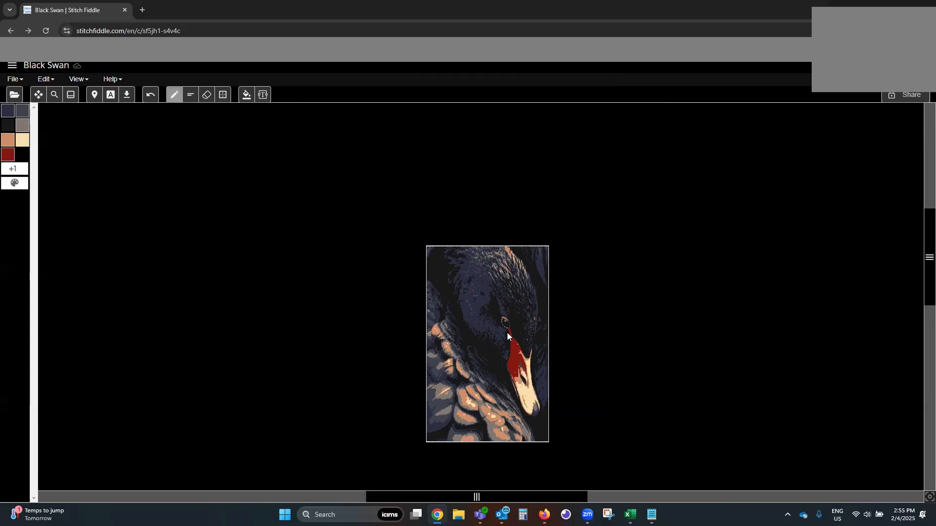
pyautogui.click(55, 95)
pyautogui.moveTo(347, 90); pyautogui.dragTo(353, 93)
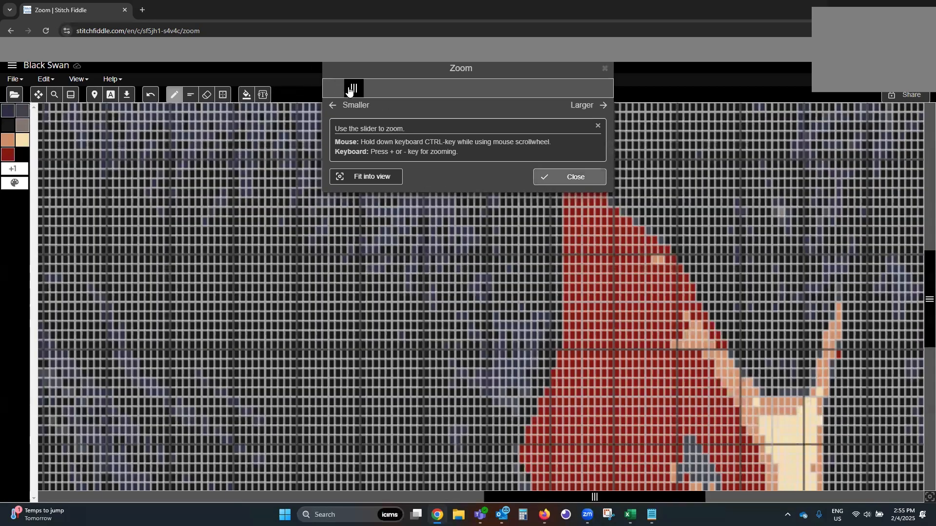
pyautogui.moveTo(349, 91); pyautogui.dragTo(339, 91)
pyautogui.click(807, 350)
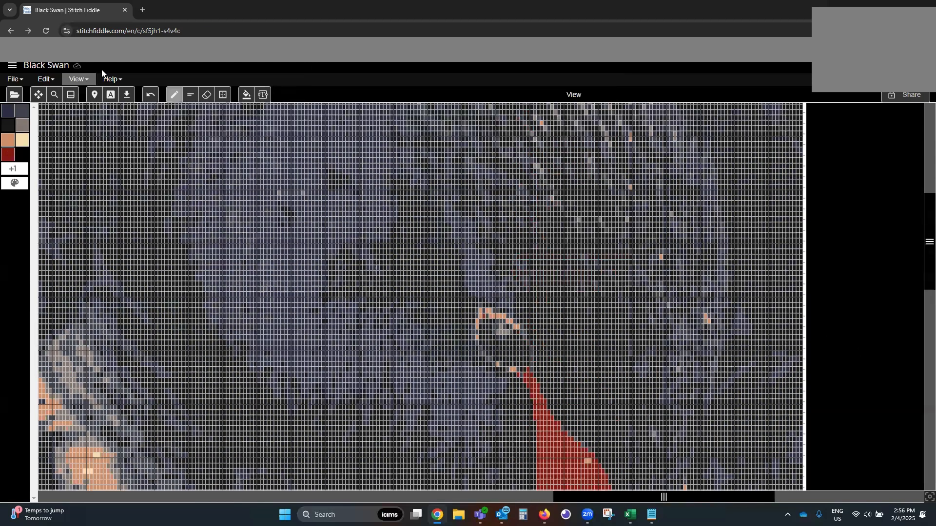
# - Hide the grid lines of the swan chart in the chart settings
pyautogui.click(83, 80)
pyautogui.click(23, 80)
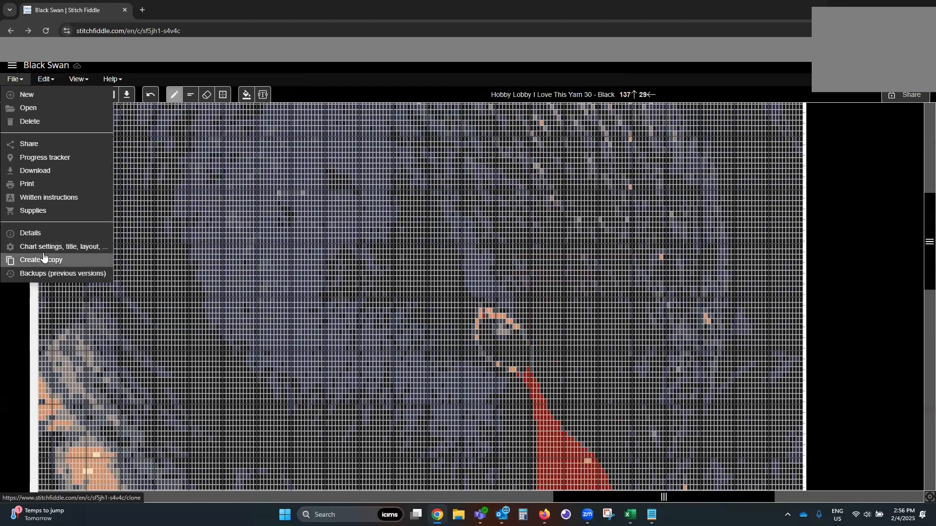
pyautogui.click(58, 247)
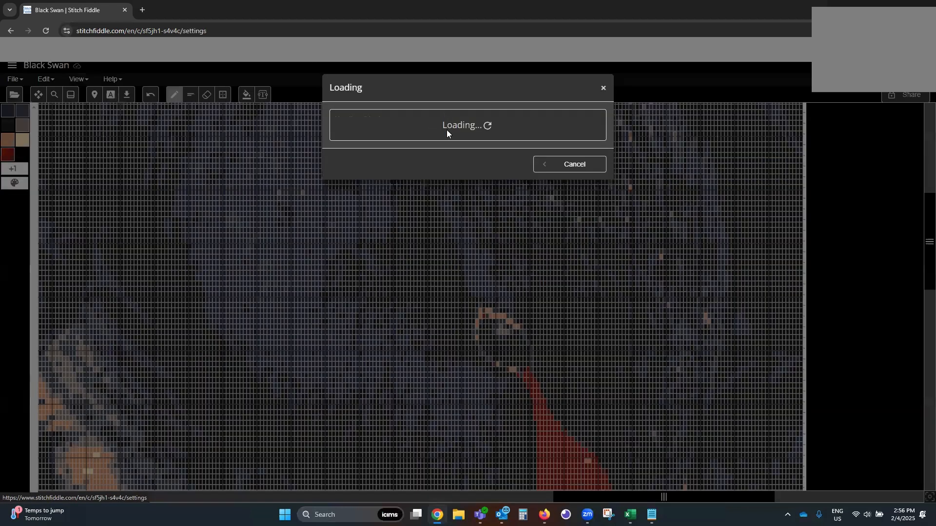
pyautogui.click(359, 173)
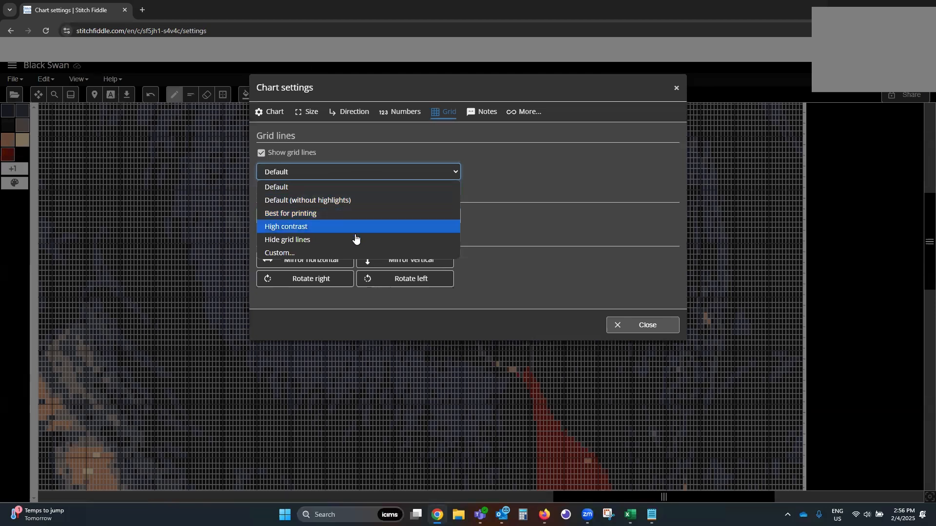
pyautogui.click(355, 239)
pyautogui.click(633, 325)
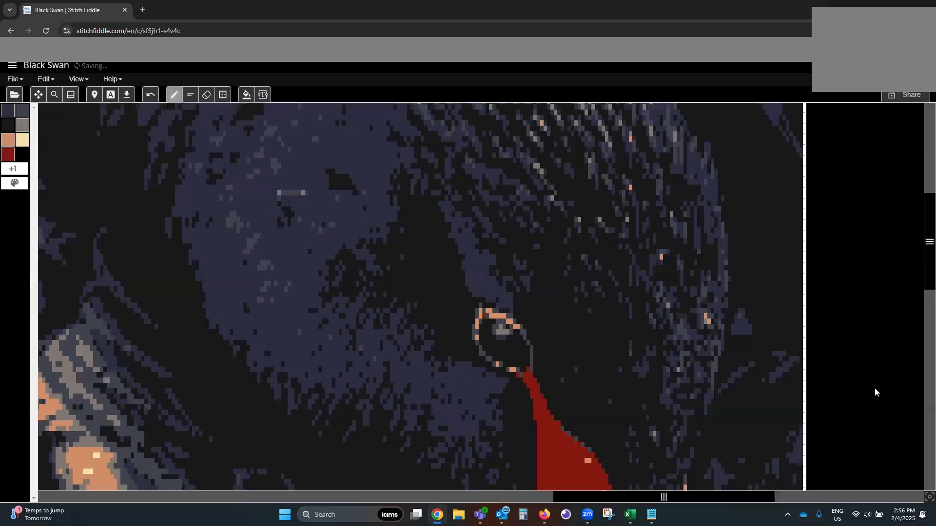
# - Recolor the peach stitches outlining the swan's eye with the 201 Grey Beard yarn
pyautogui.scroll(-2, 488, 295)
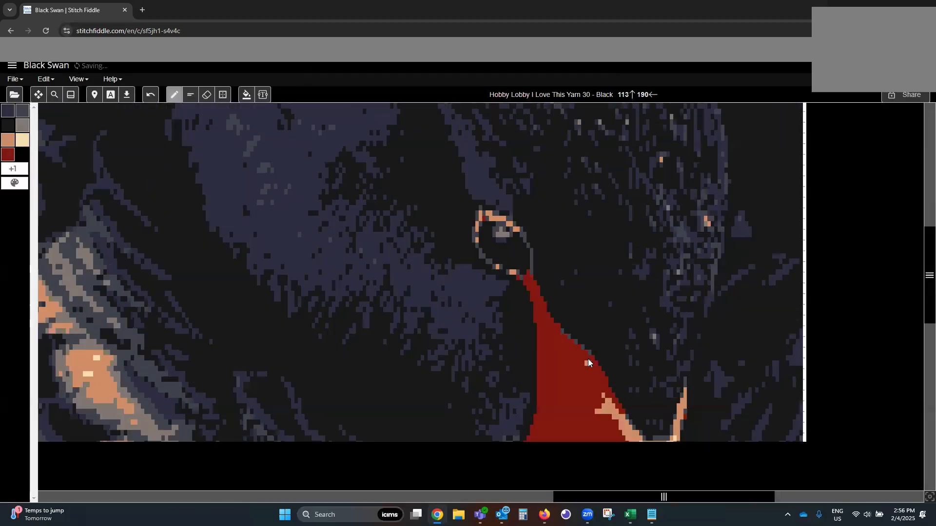
pyautogui.click(22, 129)
pyautogui.rightClick(493, 219)
pyautogui.click(528, 272)
pyautogui.rightClick(477, 213)
pyautogui.click(497, 253)
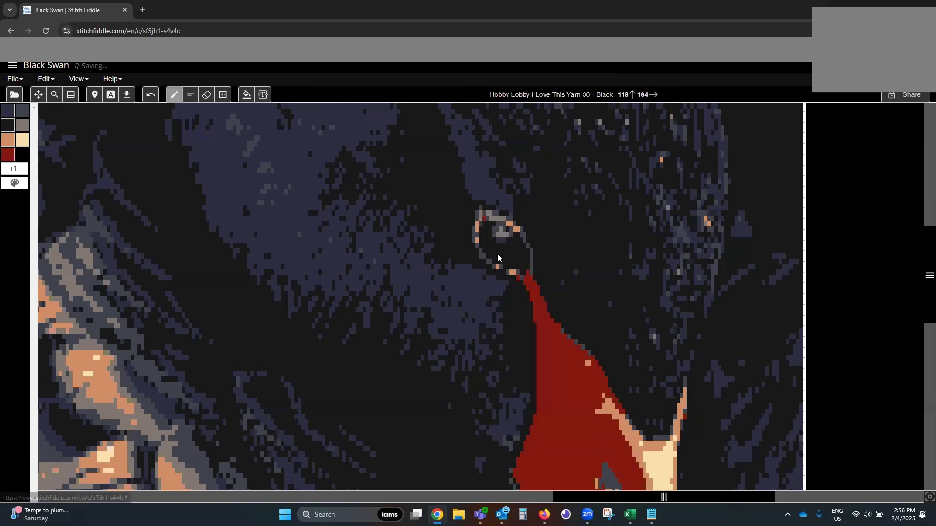
pyautogui.rightClick(476, 224)
pyautogui.click(502, 276)
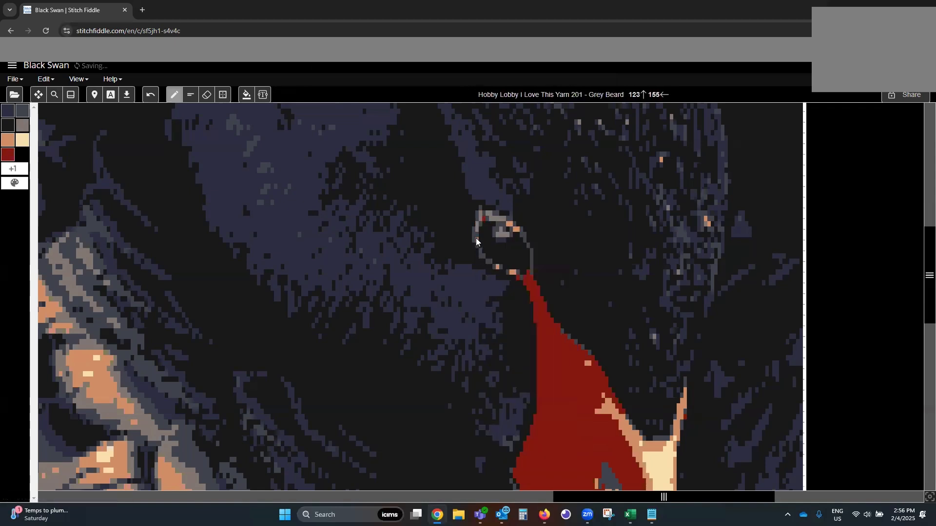
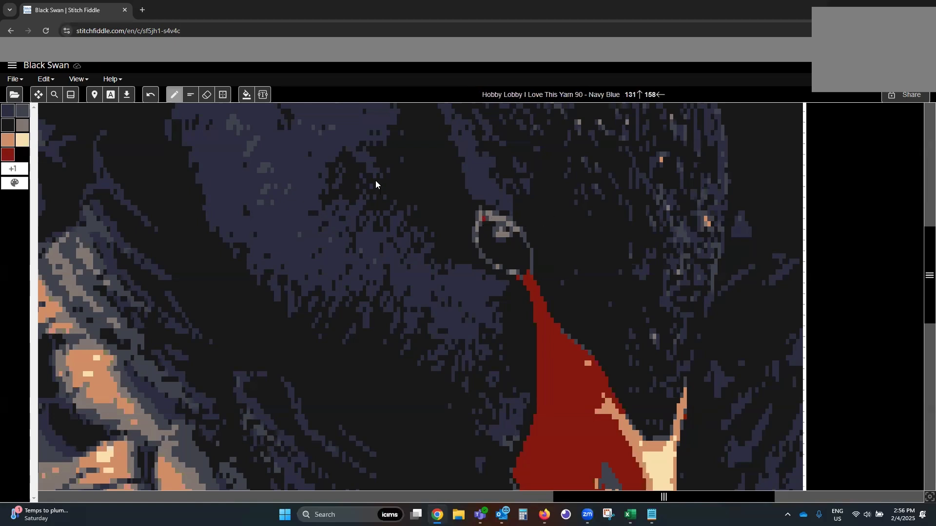
# - Examine the swan chart without grid lines, from the beak and wing feathers up to the top of the head
pyautogui.scroll(-5, 393, 314)
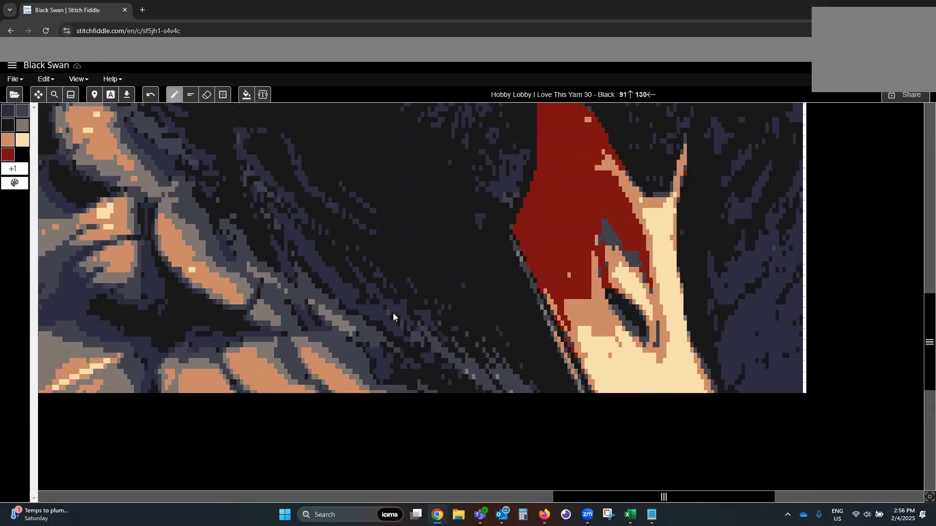
pyautogui.scroll(-3, 398, 313)
pyautogui.scroll(4, 398, 313)
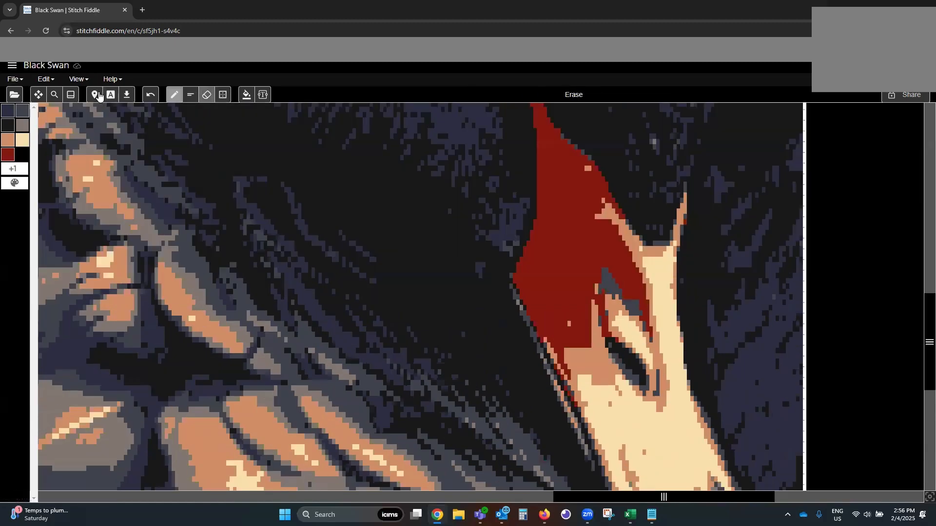
pyautogui.click(54, 95)
pyautogui.moveTo(342, 89); pyautogui.dragTo(338, 89)
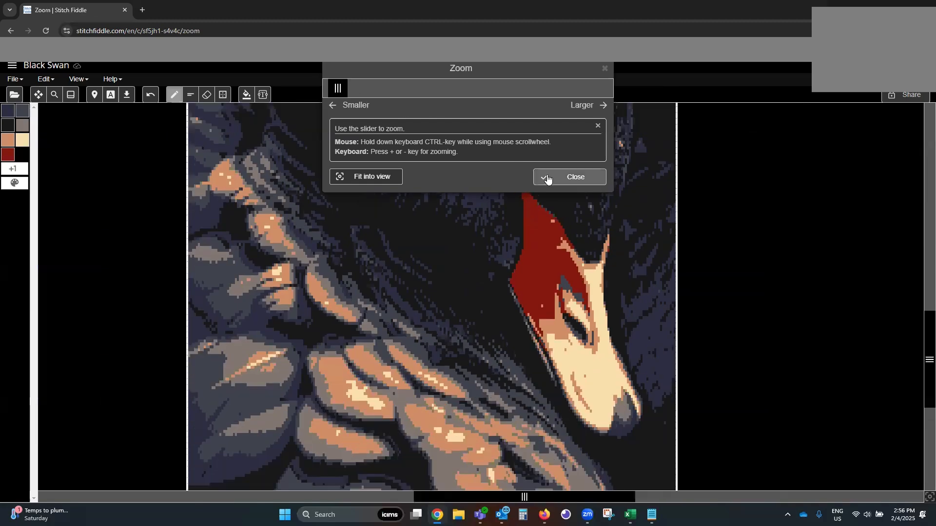
pyautogui.click(547, 177)
pyautogui.scroll(5, 826, 312)
pyautogui.scroll(-8, 827, 313)
pyautogui.scroll(8, 827, 317)
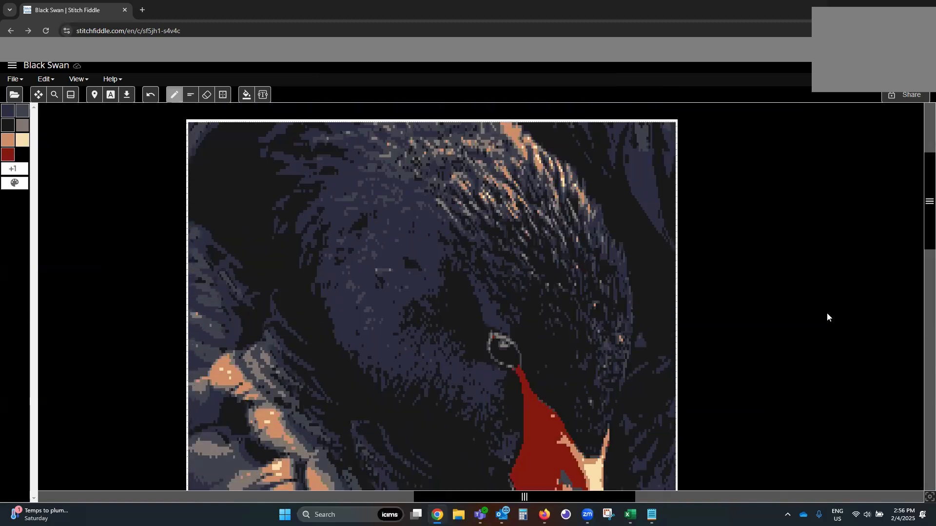
# - Set the chart's working direction to From right to left (RS) for every row
pyautogui.click(14, 79)
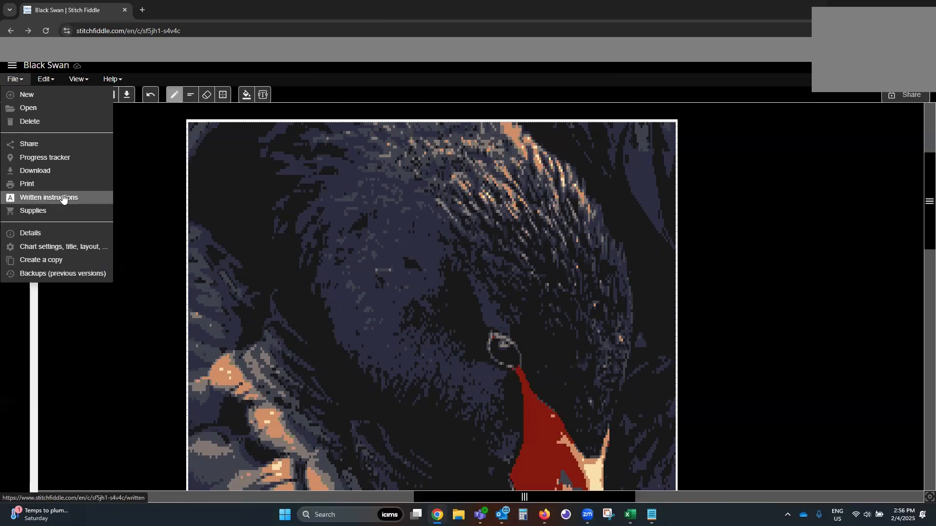
pyautogui.click(66, 246)
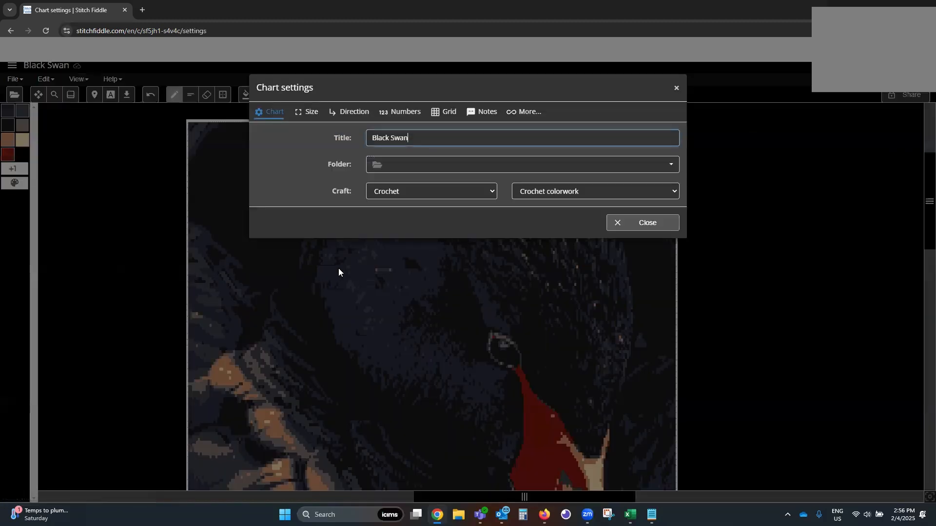
pyautogui.click(344, 112)
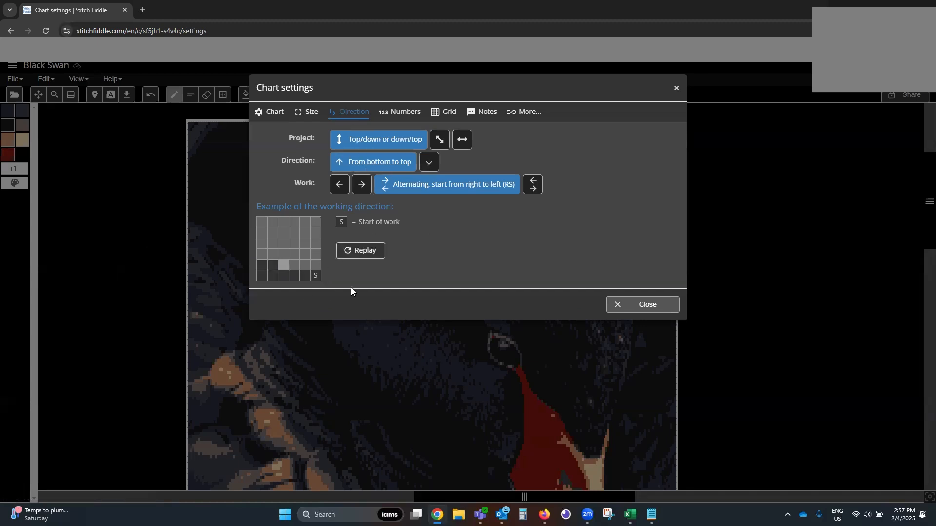
pyautogui.click(341, 184)
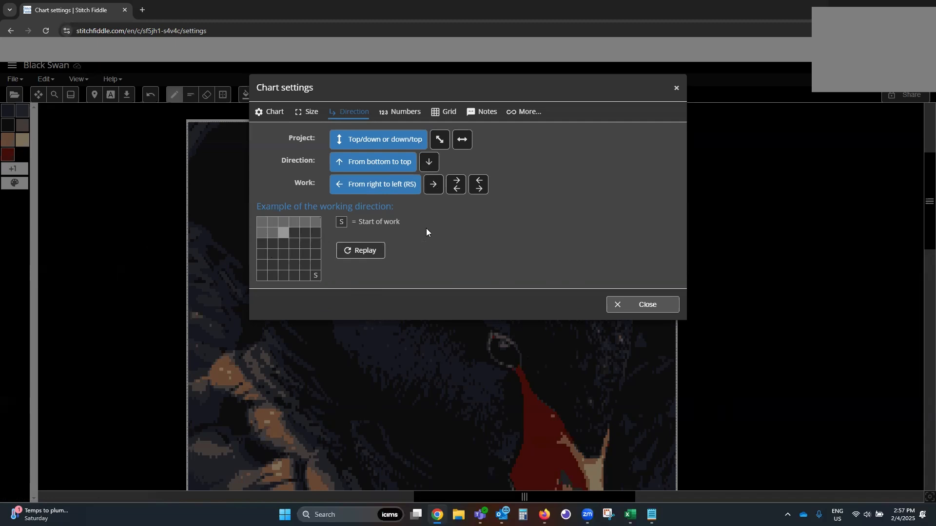
# - Review the chart's grid settings, the self-drawn line thickness options, the notes and the additional chart options
pyautogui.click(444, 111)
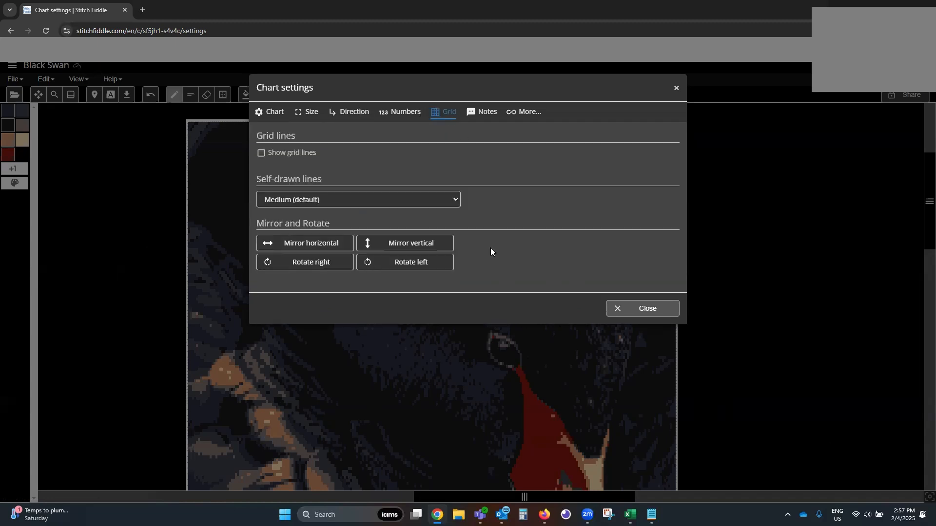
pyautogui.click(342, 200)
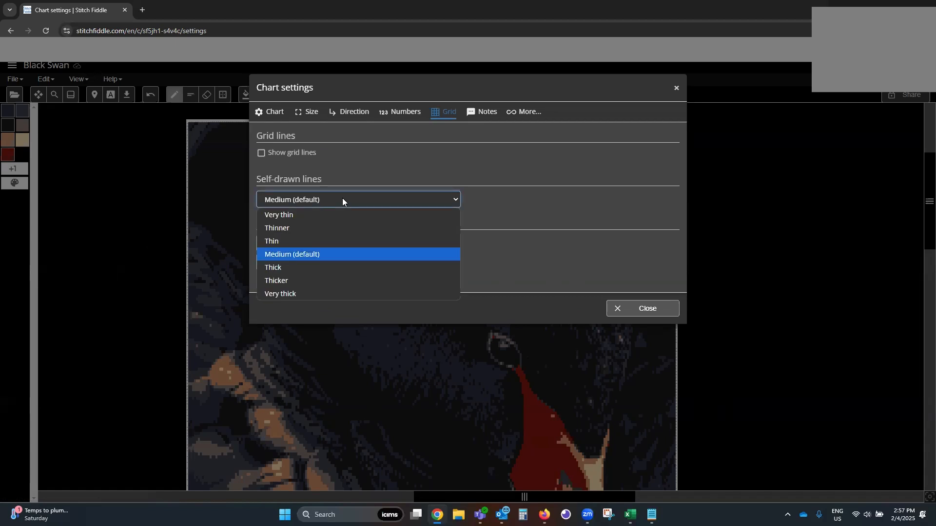
pyautogui.click(342, 199)
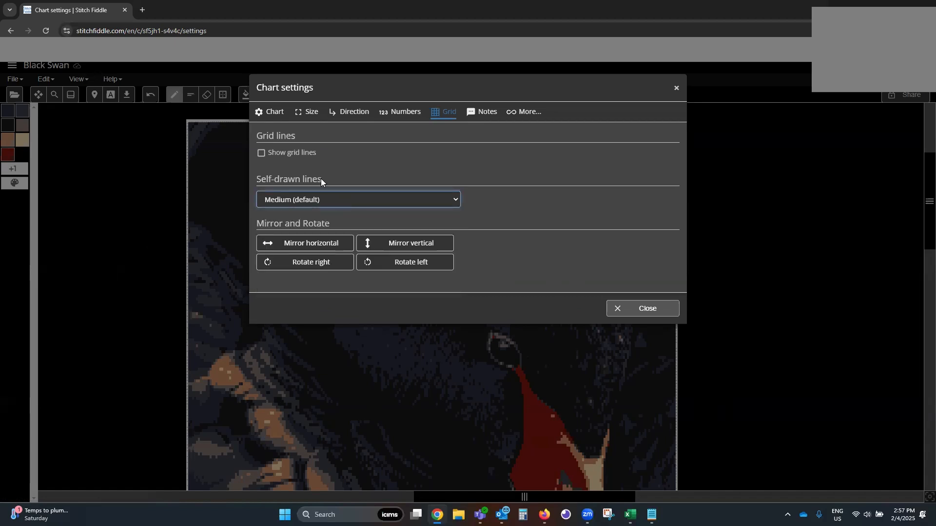
pyautogui.click(485, 113)
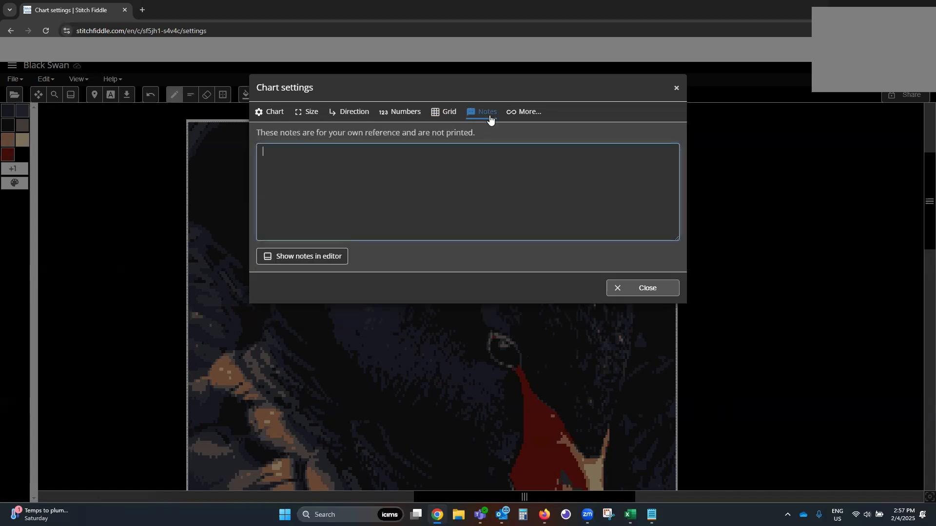
pyautogui.click(524, 113)
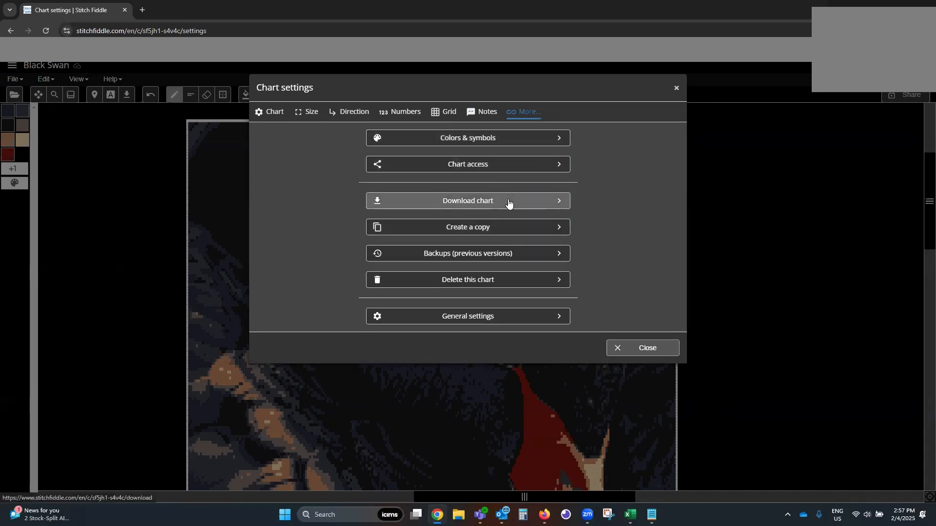
# - Try out the PDF download options with Letter paper, portrait orientation and only colors, and leave without downloading
pyautogui.click(526, 204)
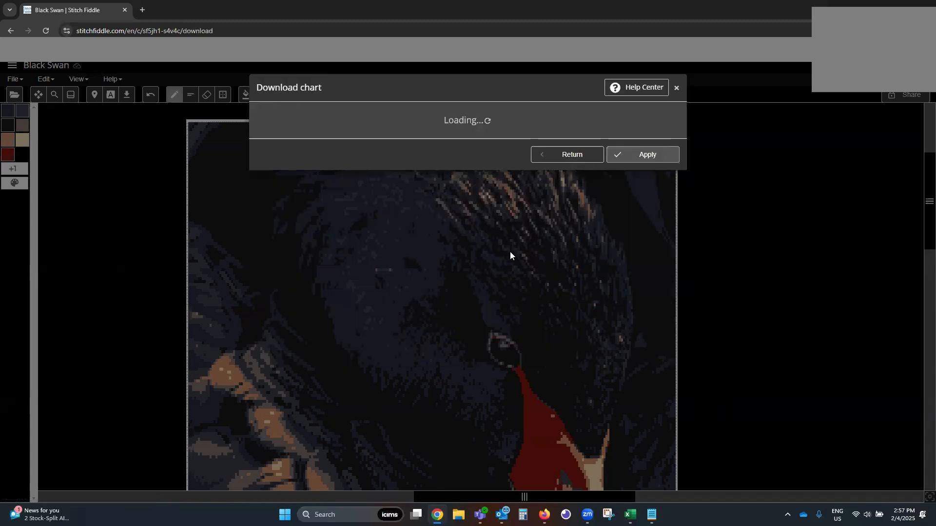
pyautogui.click(563, 172)
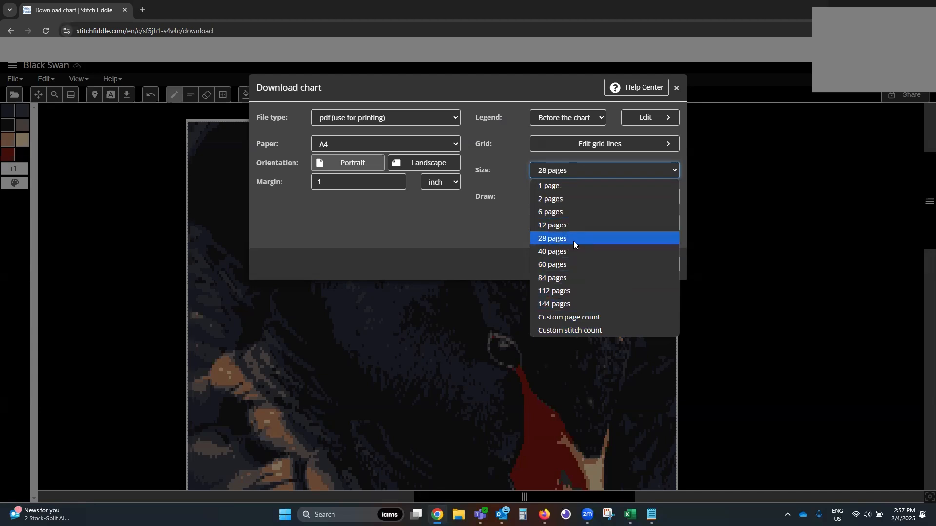
pyautogui.click(388, 231)
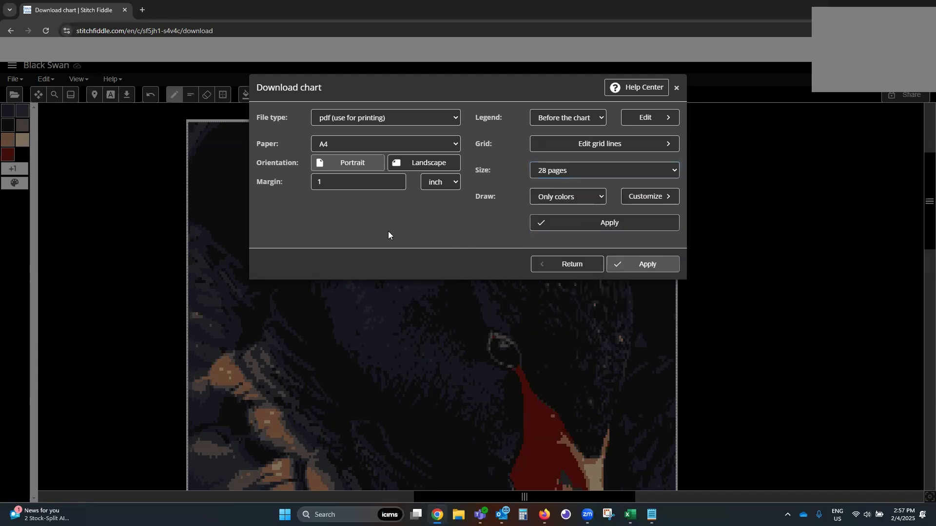
pyautogui.click(393, 163)
pyautogui.click(373, 158)
pyautogui.click(409, 142)
pyautogui.click(390, 250)
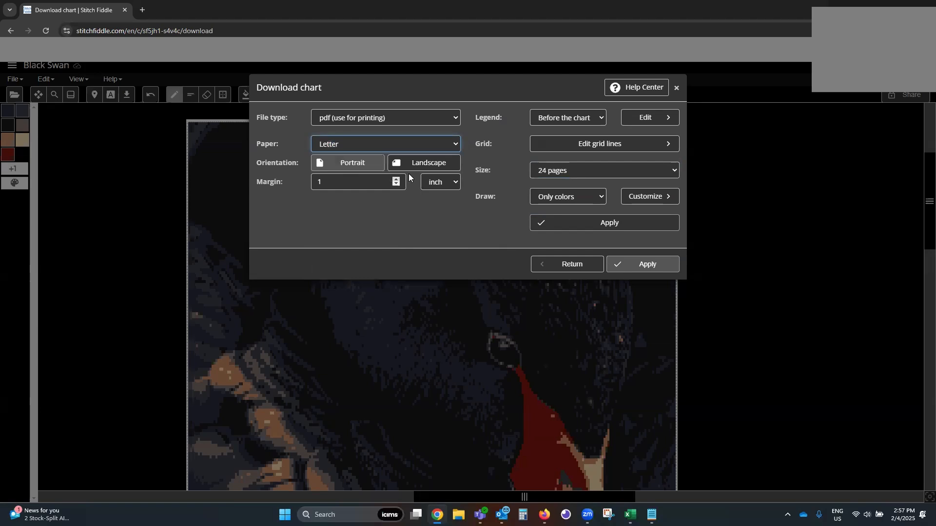
pyautogui.click(554, 192)
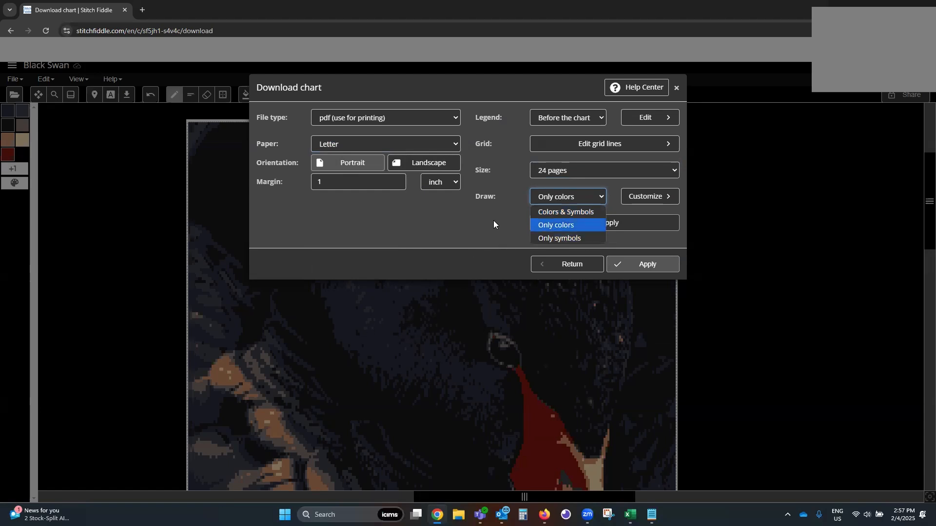
pyautogui.click(555, 225)
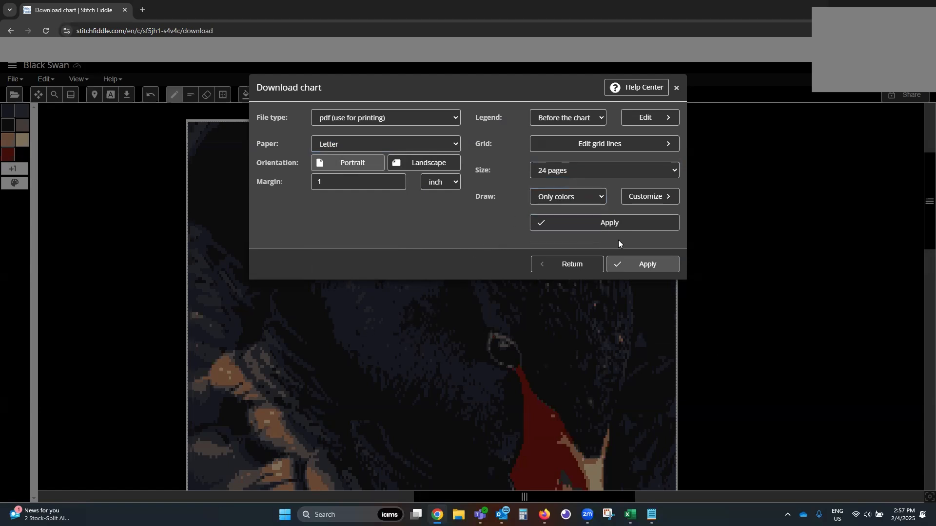
pyautogui.click(676, 90)
pyautogui.click(650, 225)
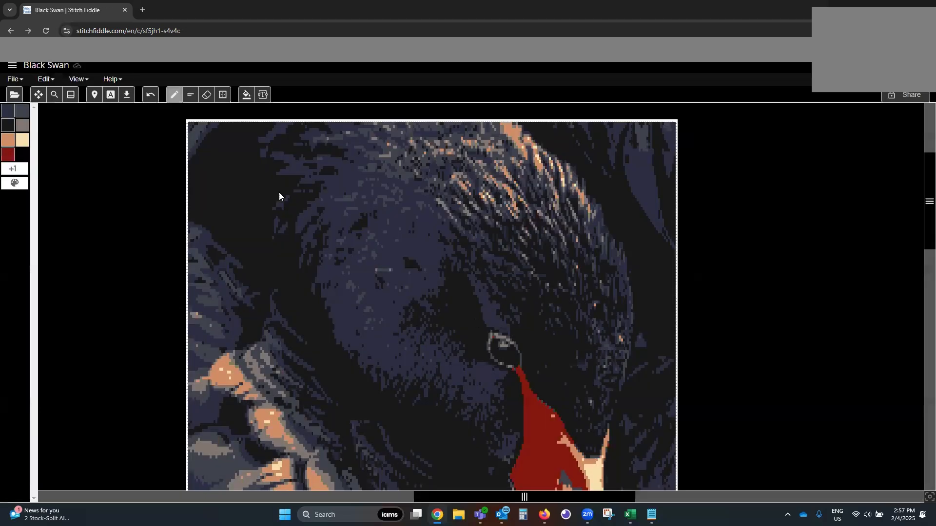
# - Open the written row-by-row instructions for the swan chart
pyautogui.click(15, 79)
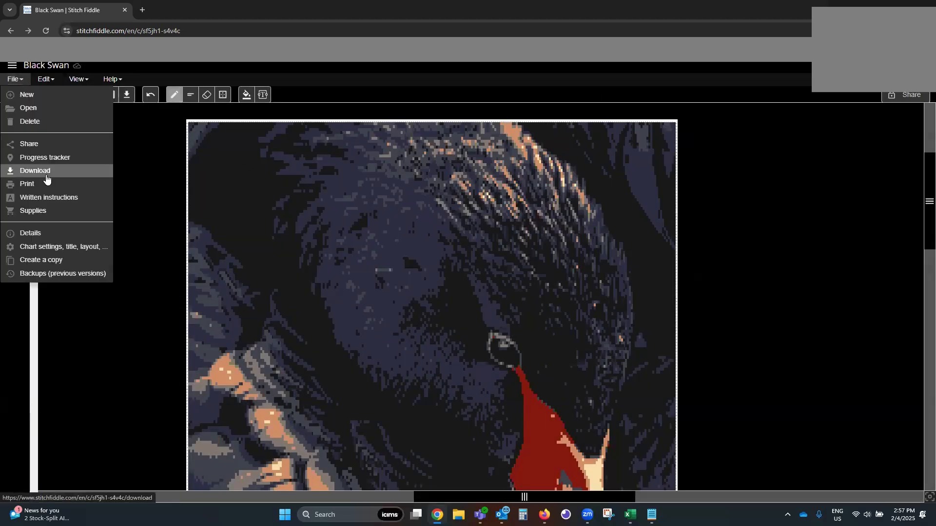
pyautogui.click(49, 197)
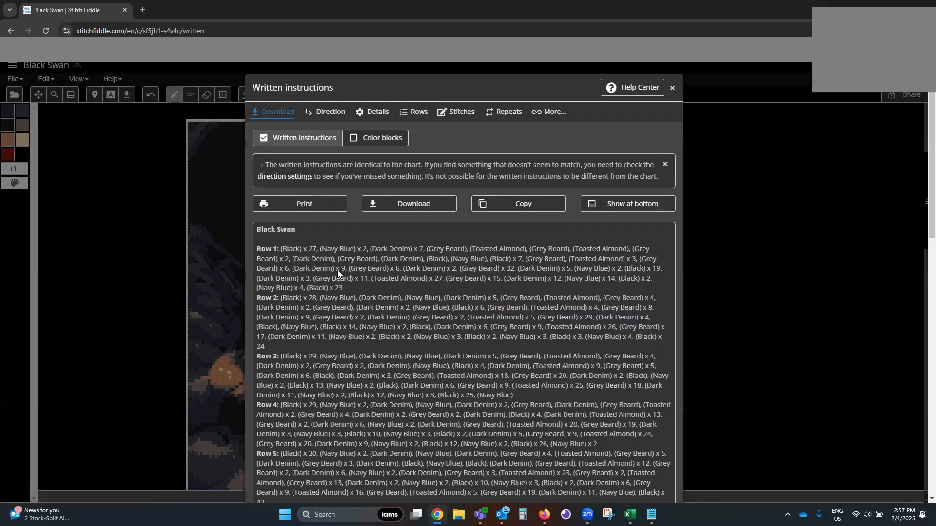
# - Review the working direction and row text options, and check how the swan's first rows are written out
pyautogui.click(331, 112)
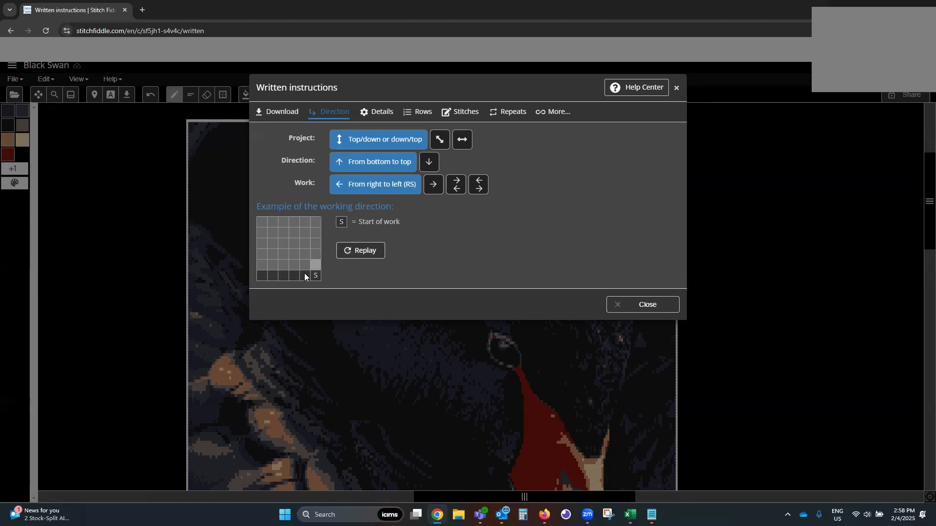
pyautogui.click(427, 115)
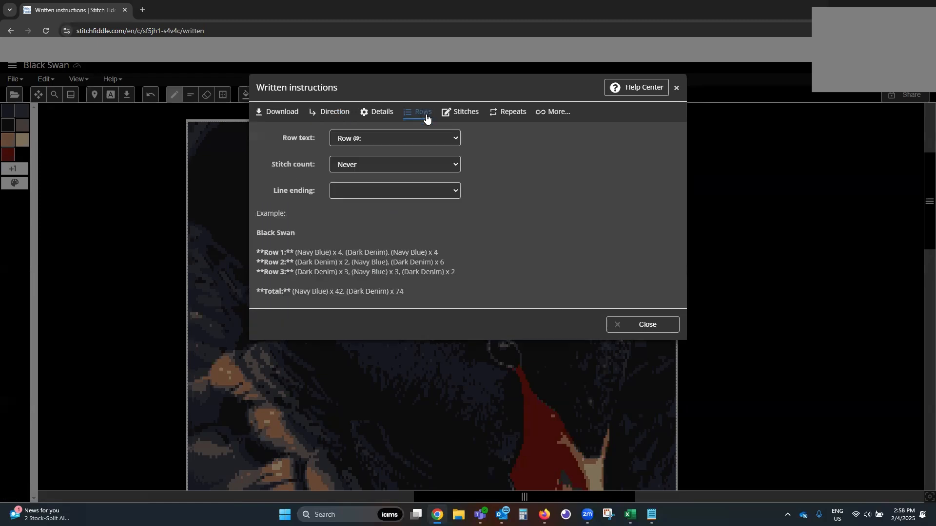
pyautogui.click(388, 136)
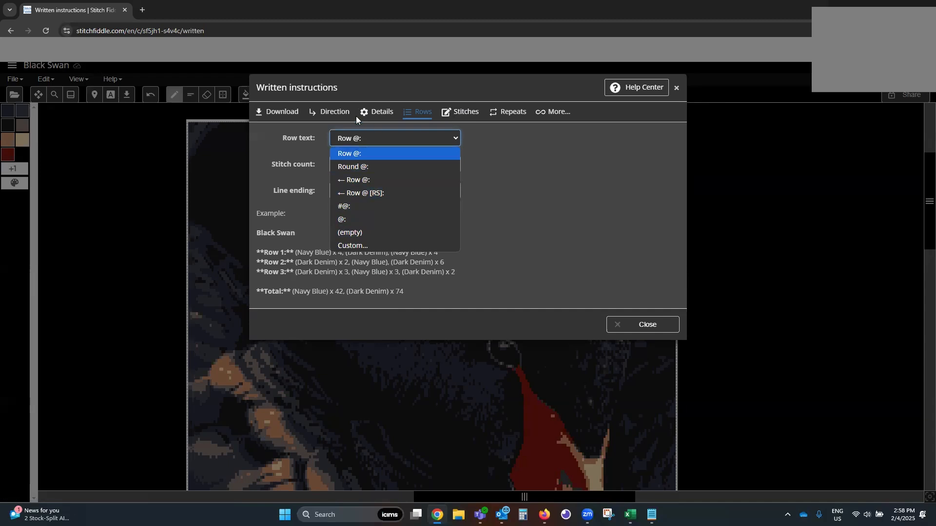
pyautogui.click(292, 113)
pyautogui.moveTo(258, 249); pyautogui.dragTo(279, 260)
pyautogui.moveTo(269, 299); pyautogui.dragTo(604, 299)
pyautogui.moveTo(257, 366); pyautogui.dragTo(285, 366)
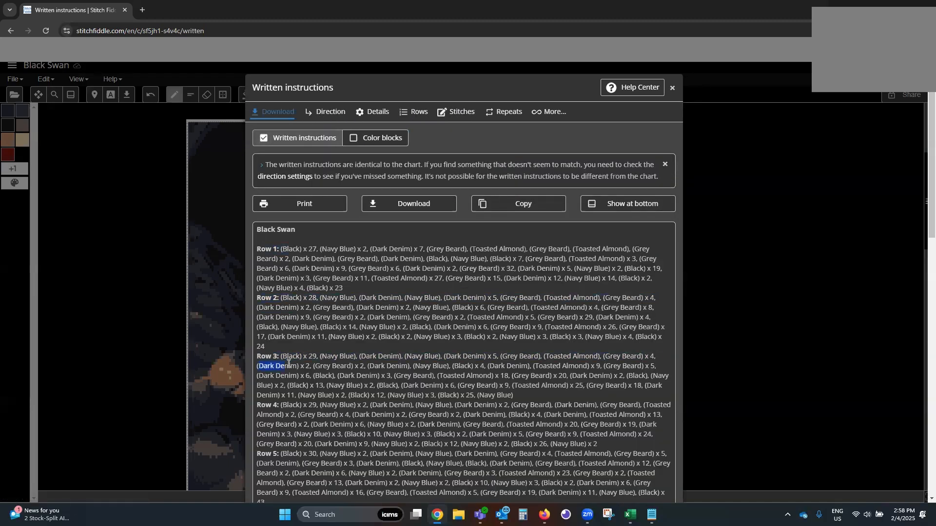
# - Format the written stitches with enclosing set to Never, counts shown before each color, and custom count text @
pyautogui.click(450, 115)
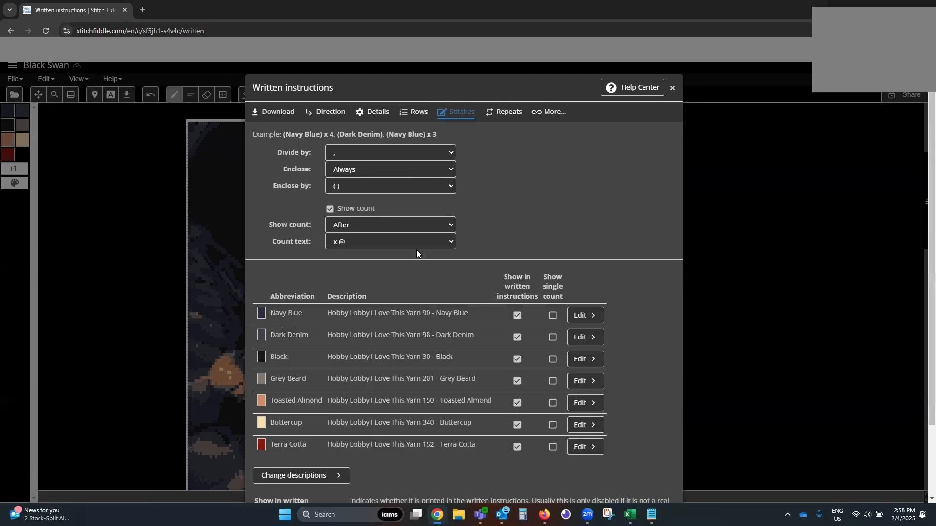
pyautogui.click(400, 153)
pyautogui.click(399, 154)
pyautogui.click(385, 170)
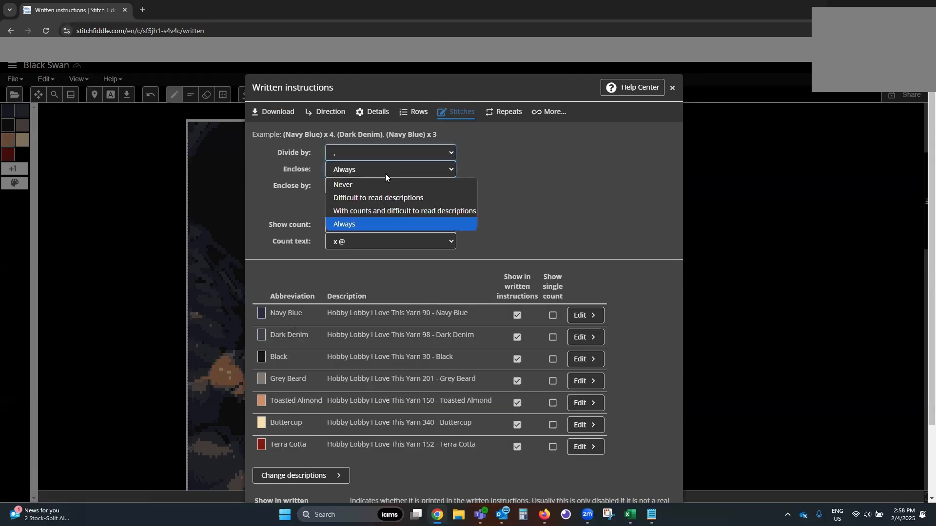
pyautogui.click(381, 186)
pyautogui.click(370, 208)
pyautogui.click(371, 221)
pyautogui.click(378, 227)
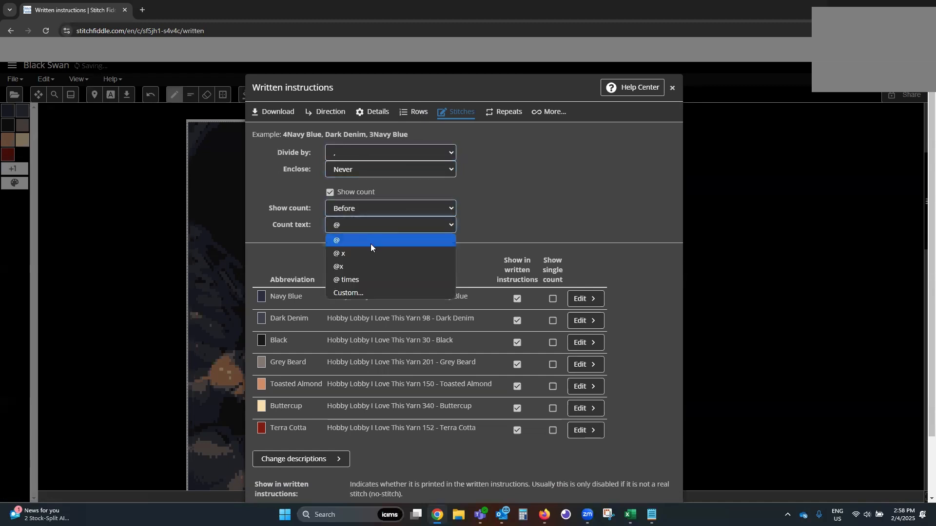
pyautogui.click(377, 295)
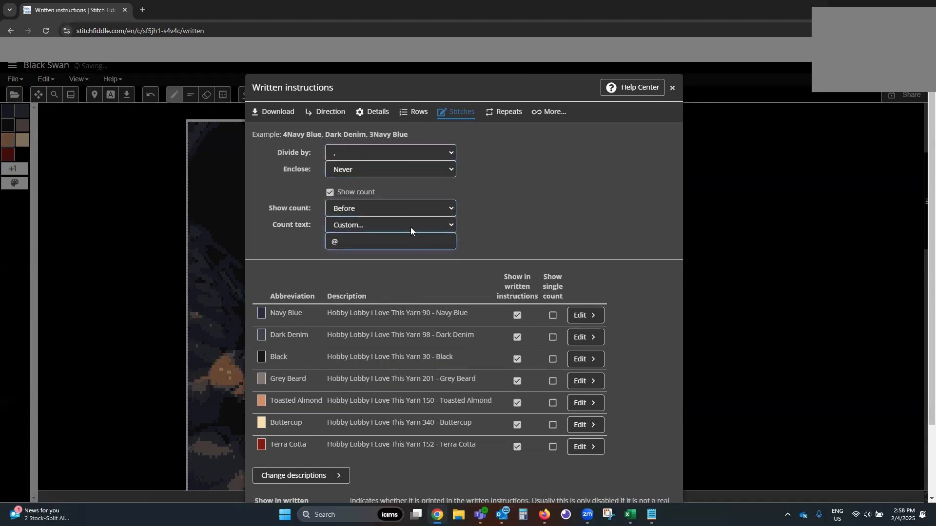
pyautogui.click(502, 205)
# - Examine the single-count options and the yarn abbreviations sorted by name without saving the palette, and read through the reformatted rows
pyautogui.scroll(-2, 549, 282)
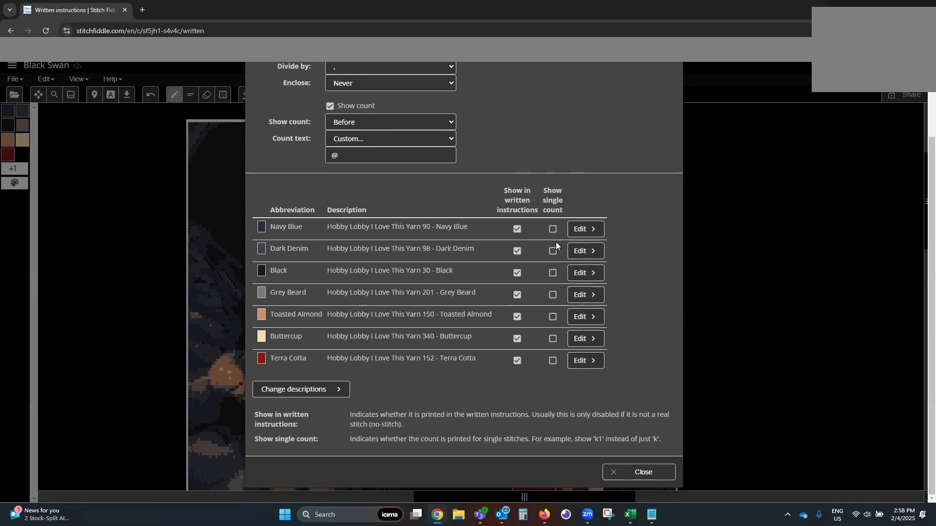
pyautogui.click(552, 229)
pyautogui.click(314, 390)
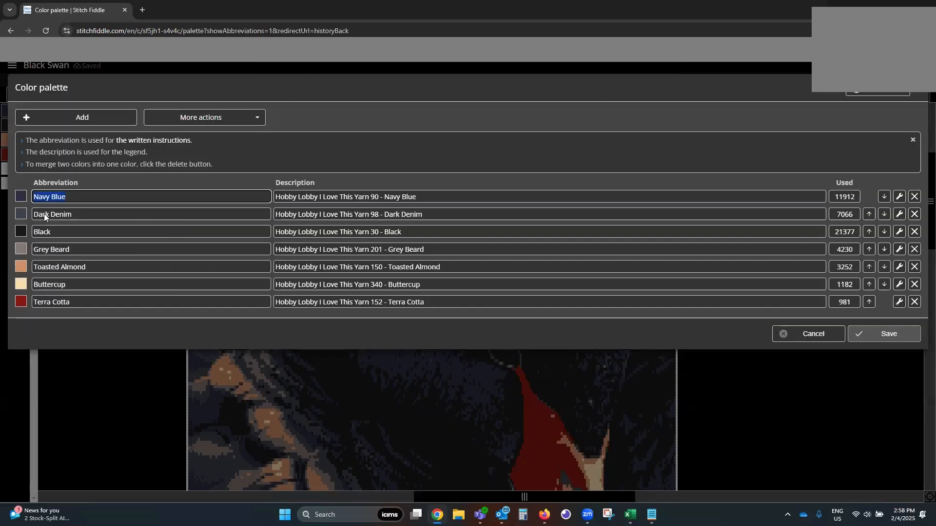
pyautogui.click(53, 184)
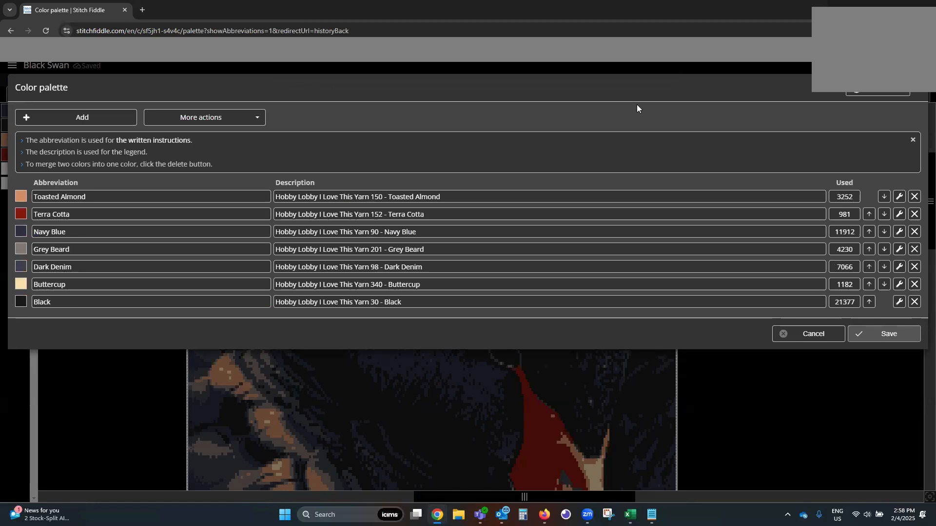
pyautogui.click(916, 93)
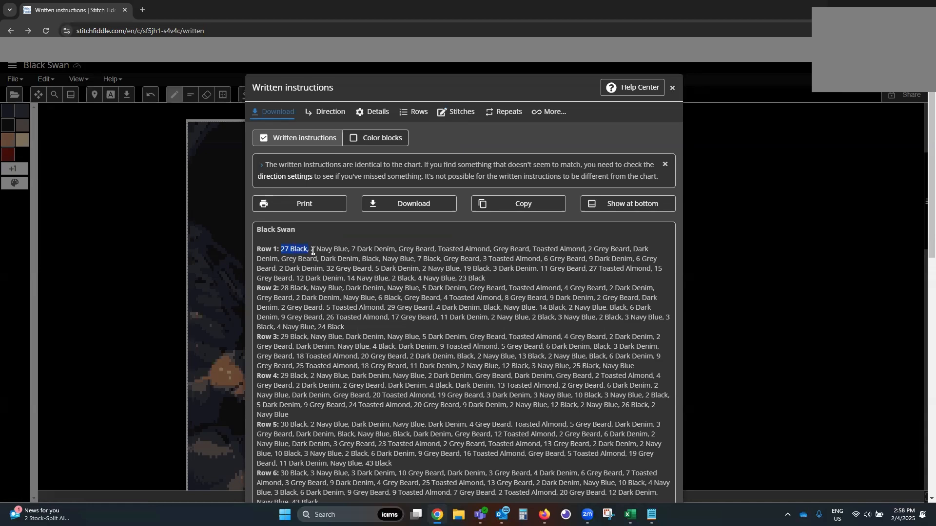
pyautogui.moveTo(368, 249); pyautogui.dragTo(442, 369)
pyautogui.click(443, 403)
pyautogui.scroll(-8, 447, 380)
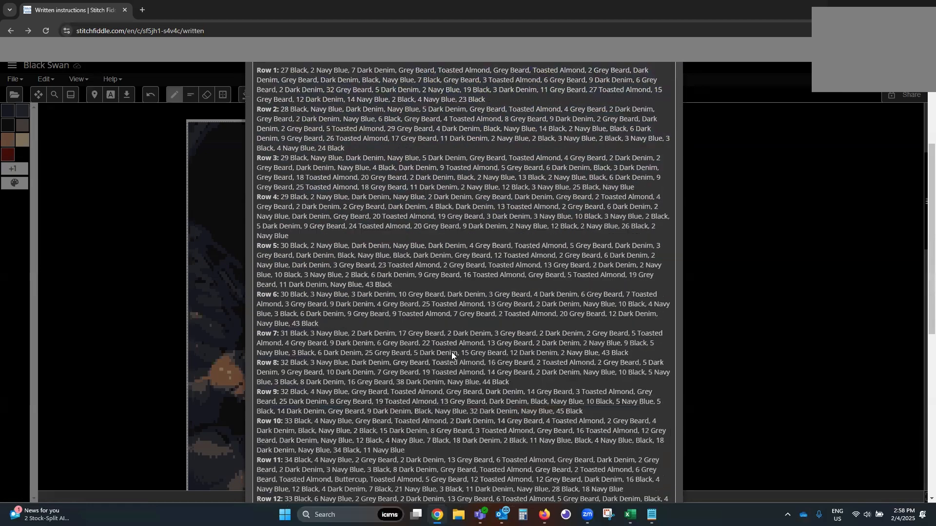
pyautogui.scroll(5, 341, 182)
pyautogui.scroll(3, 342, 182)
# - Turn on automatic repeat detection for the written instructions and return to the row text
pyautogui.click(333, 112)
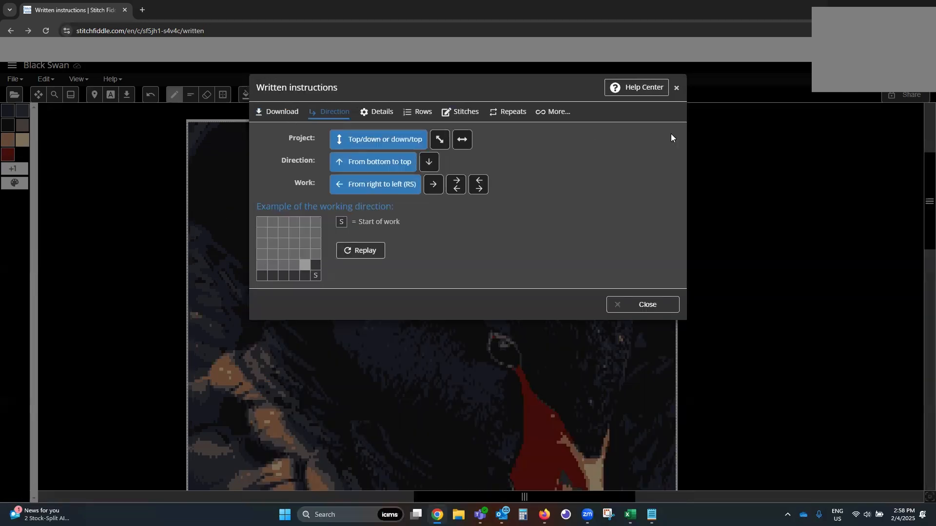
pyautogui.click(509, 113)
pyautogui.click(350, 161)
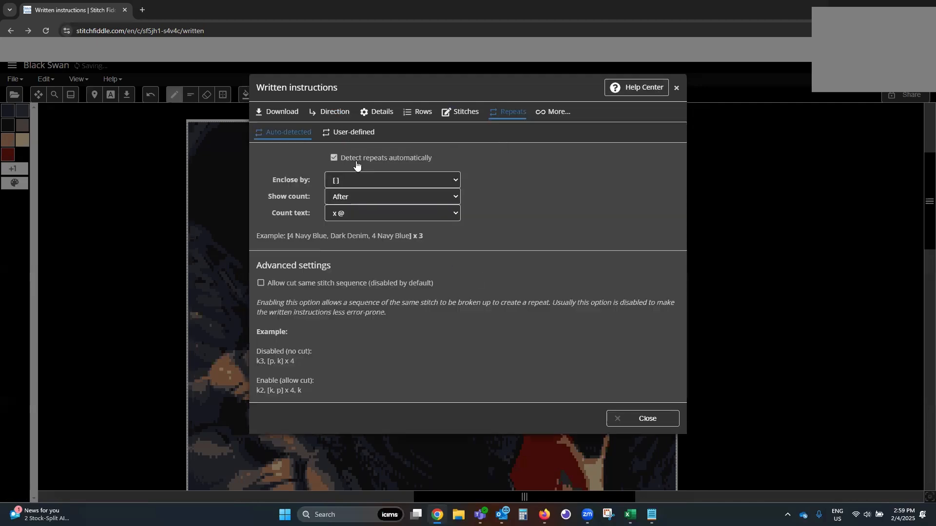
pyautogui.click(280, 113)
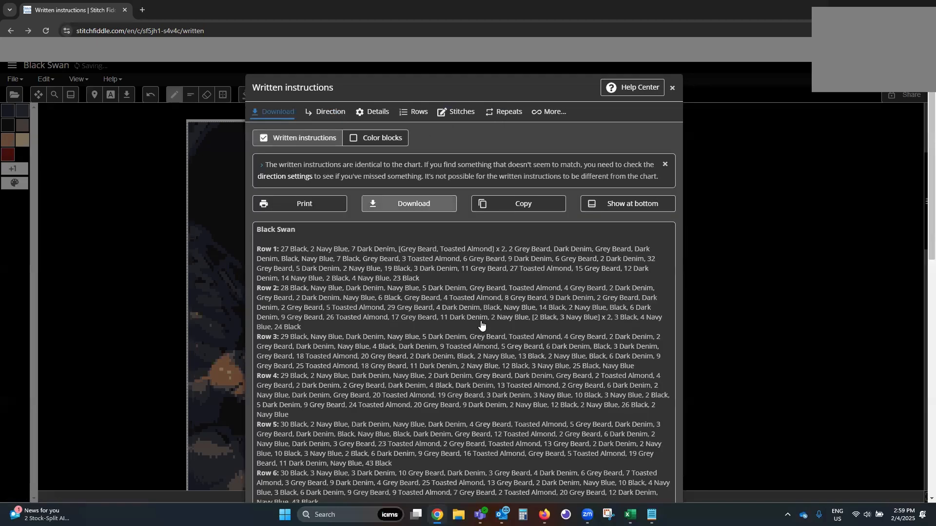
# - Read through the written rows to examine how repeated color sequences are bracketed
pyautogui.scroll(-2, 486, 337)
pyautogui.scroll(-2, 484, 335)
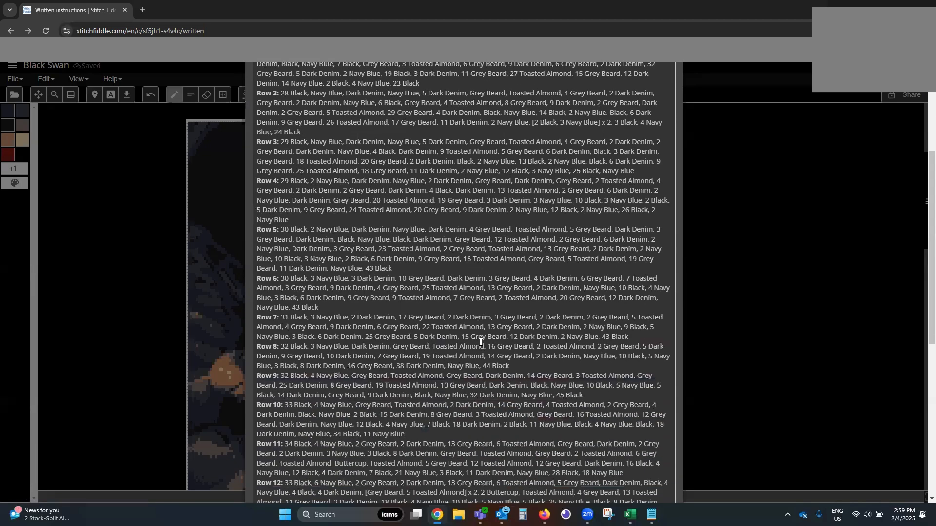
pyautogui.scroll(-3, 519, 386)
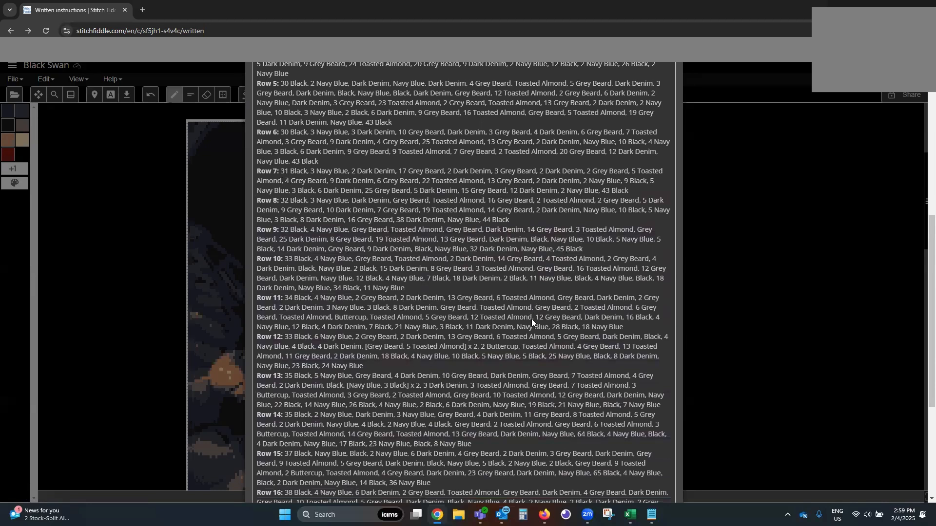
pyautogui.scroll(-1, 489, 389)
pyautogui.moveTo(413, 338)
pyautogui.mouseDown()
pyautogui.moveTo(350, 338)
pyautogui.moveTo(422, 337)
pyautogui.mouseUp()
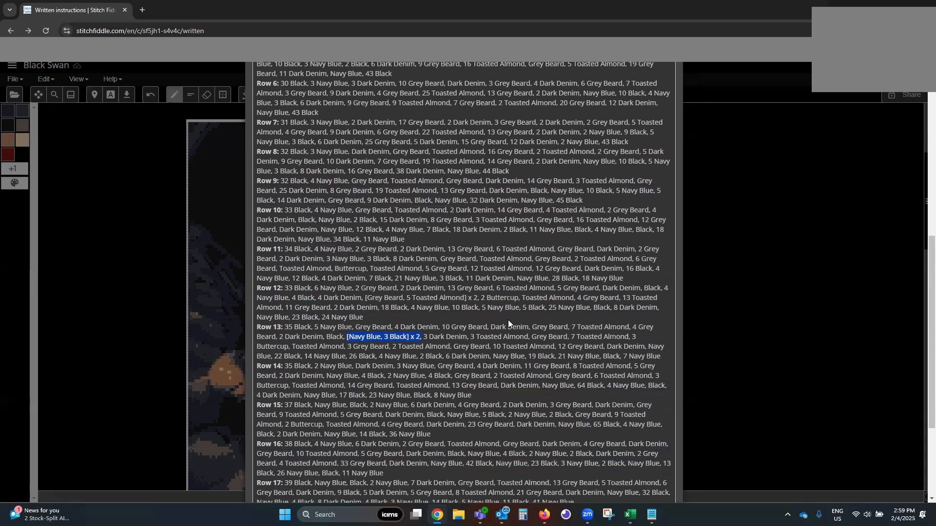
pyautogui.scroll(-3, 428, 427)
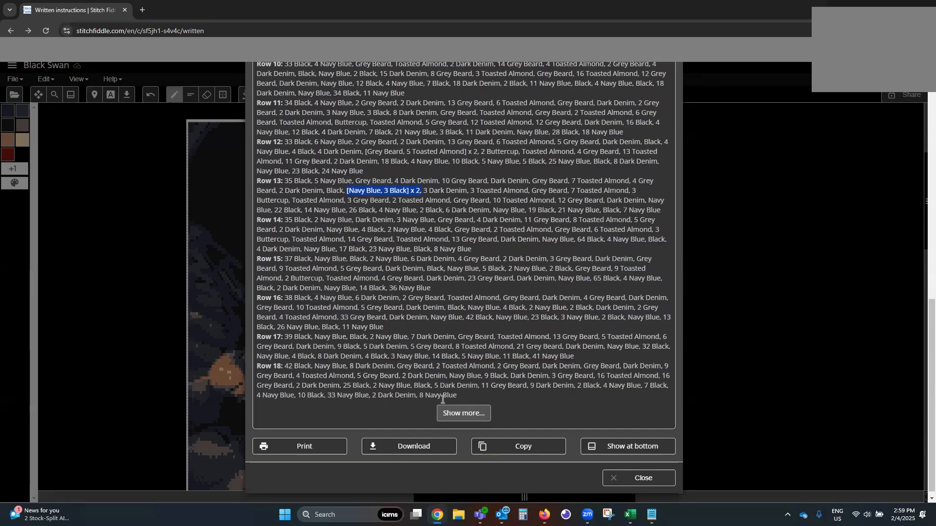
pyautogui.scroll(5, 458, 419)
pyautogui.scroll(8, 458, 418)
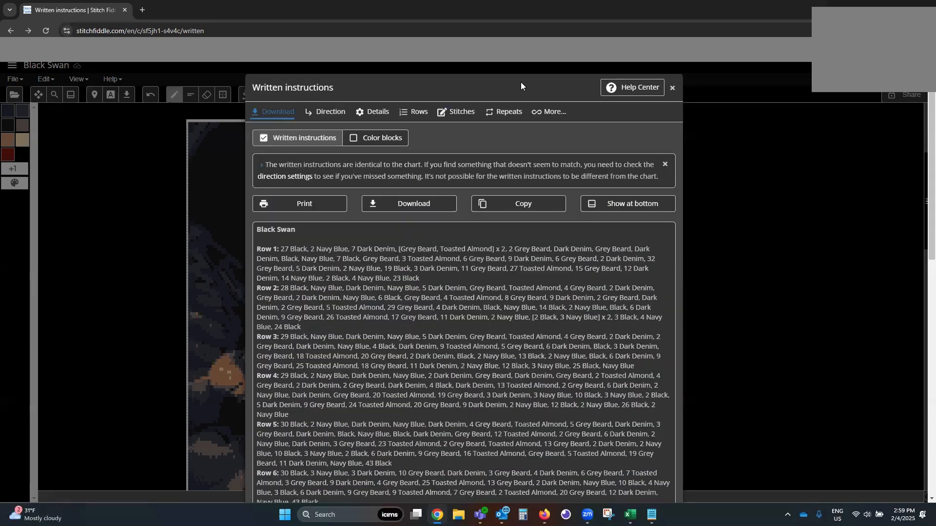
pyautogui.scroll(-8, 520, 295)
pyautogui.scroll(3, 506, 294)
pyautogui.scroll(5, 505, 294)
# - Close the written instructions and look over the swan chart
pyautogui.click(762, 189)
pyautogui.scroll(-3, 608, 303)
pyautogui.scroll(-1, 609, 307)
pyautogui.scroll(4, 609, 307)
pyautogui.scroll(-3, 609, 307)
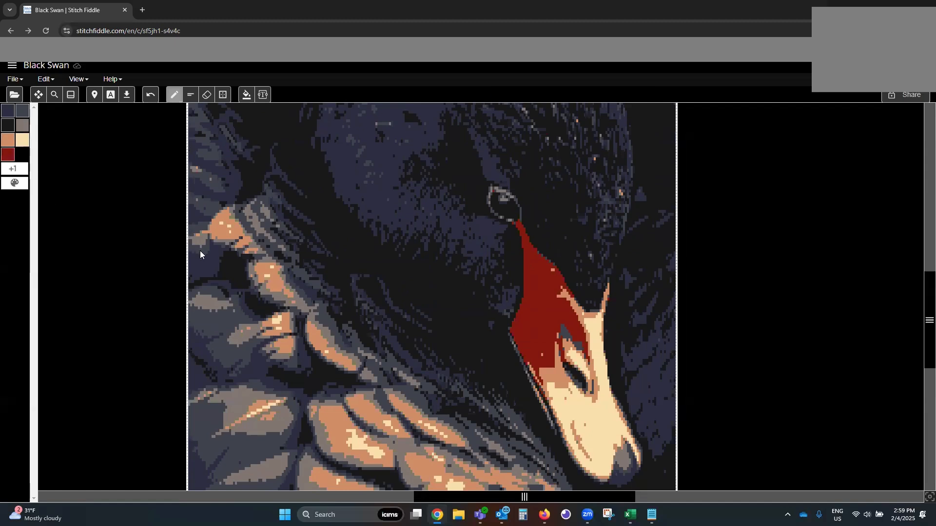
pyautogui.scroll(4, 200, 250)
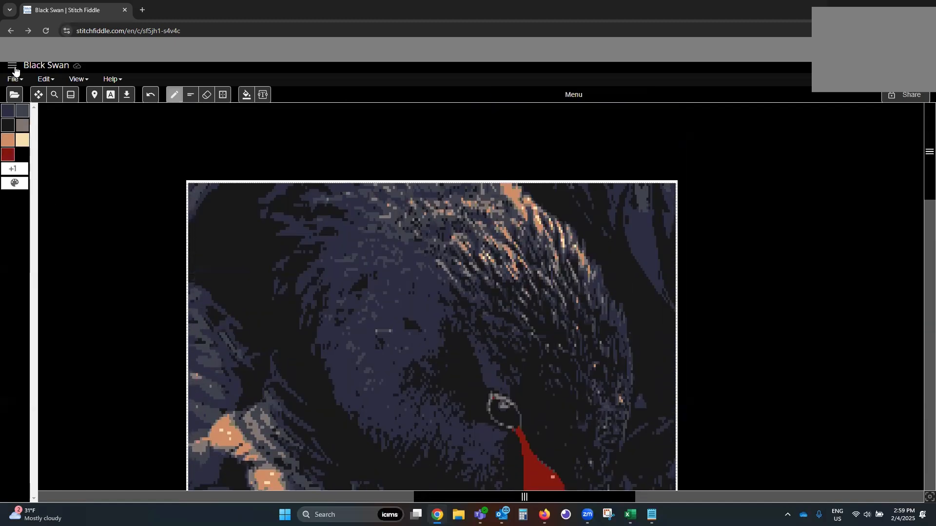
# - Start a new crochet colorwork chart with Hobby Lobby I Love This Yarn, converted from a picture
pyautogui.click(12, 66)
pyautogui.scroll(-1, 52, 462)
pyautogui.scroll(-1, 52, 462)
pyautogui.click(44, 449)
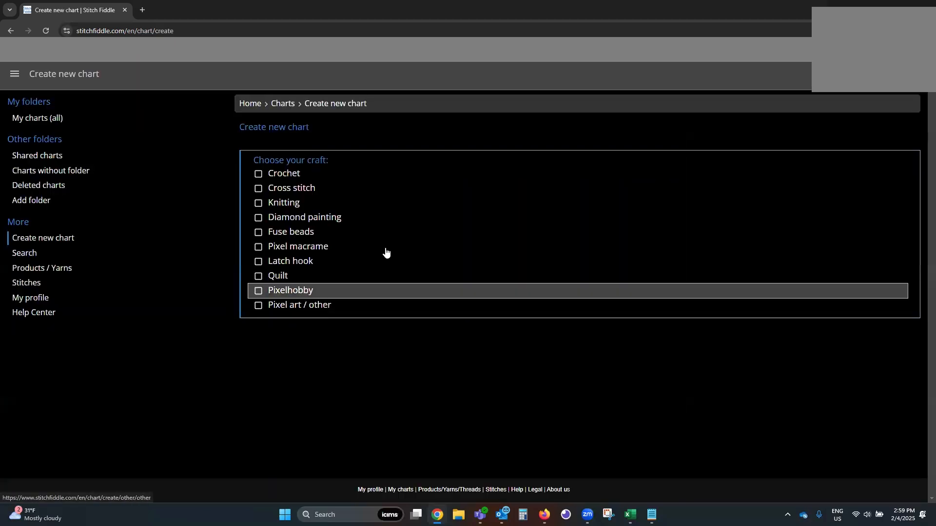
pyautogui.click(278, 175)
pyautogui.click(307, 222)
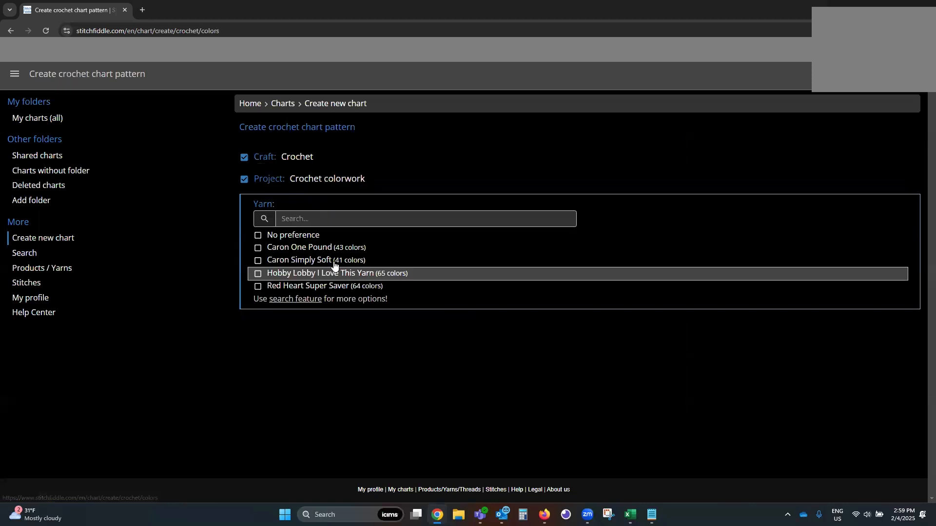
pyautogui.click(327, 274)
pyautogui.click(314, 253)
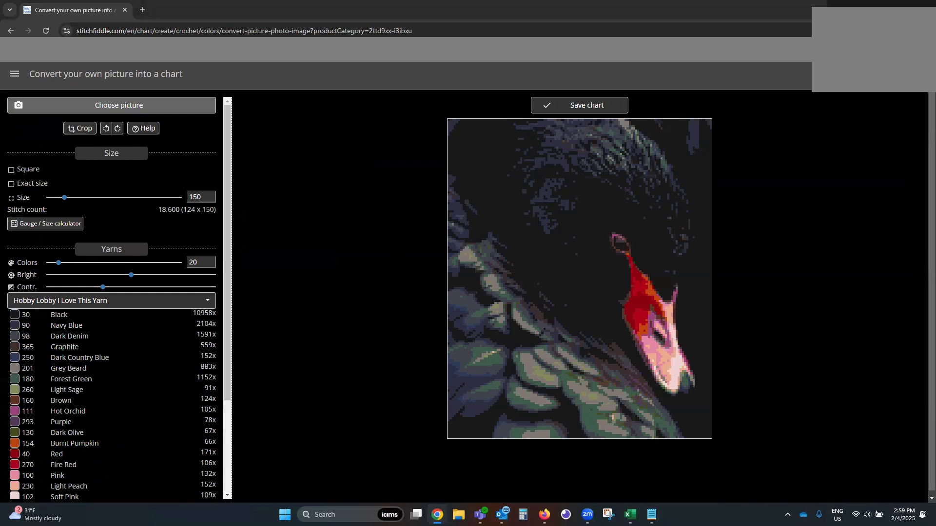
# - Load the black-and-white flower picture and crop it closely around the petals
pyautogui.click(768, 370)
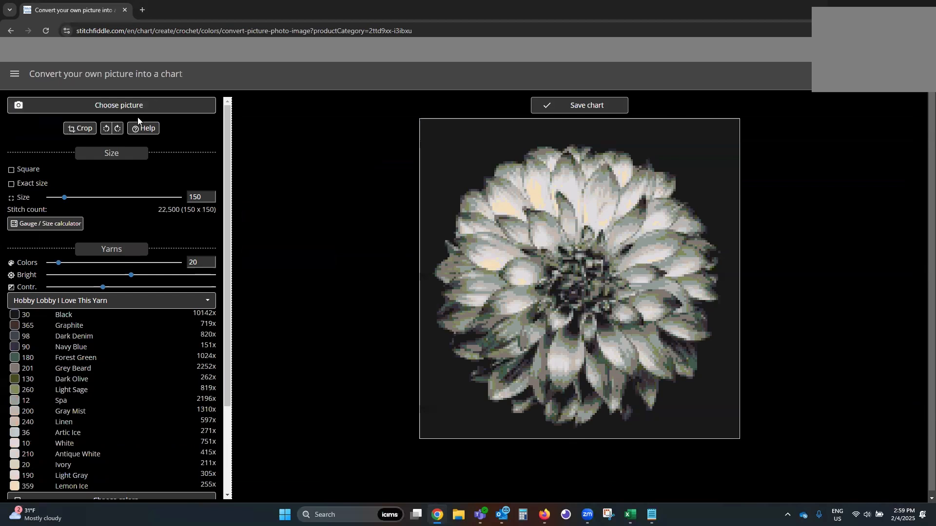
pyautogui.click(80, 128)
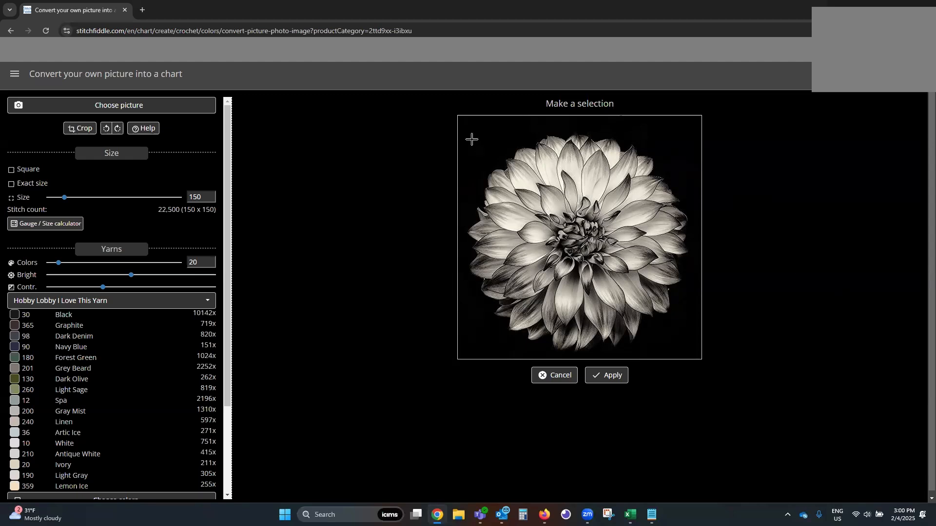
pyautogui.moveTo(474, 142); pyautogui.dragTo(682, 337)
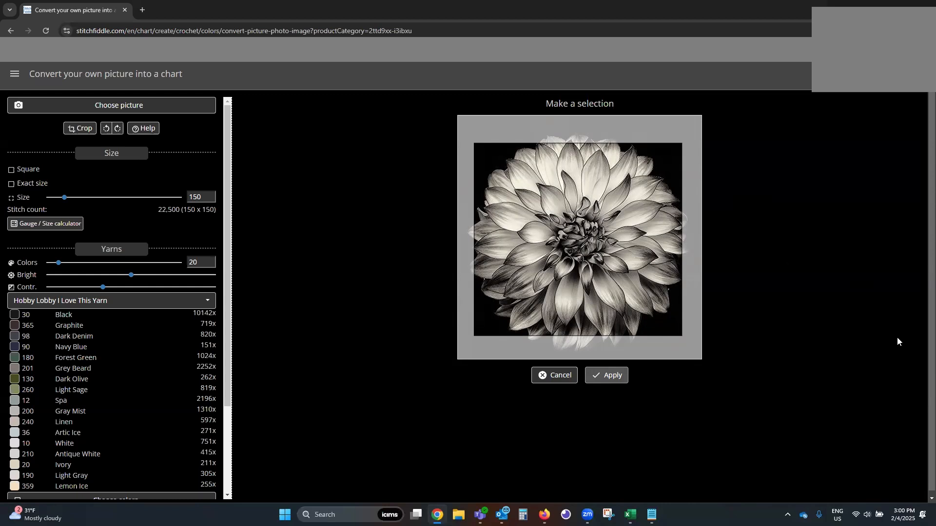
pyautogui.click(604, 376)
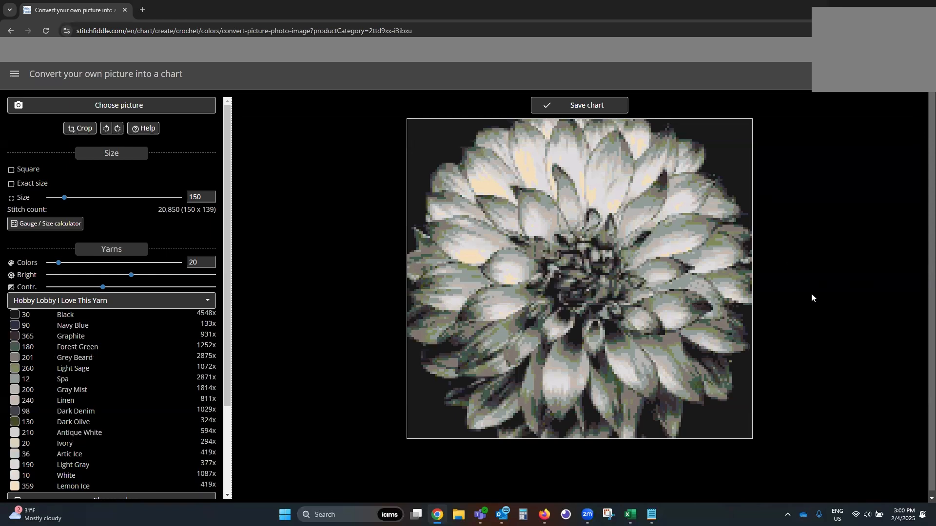
# - Set the gauge for a 4 by 4 inch sample swatch to 20 stitches wide and 10 high, and apply it
pyautogui.click(55, 225)
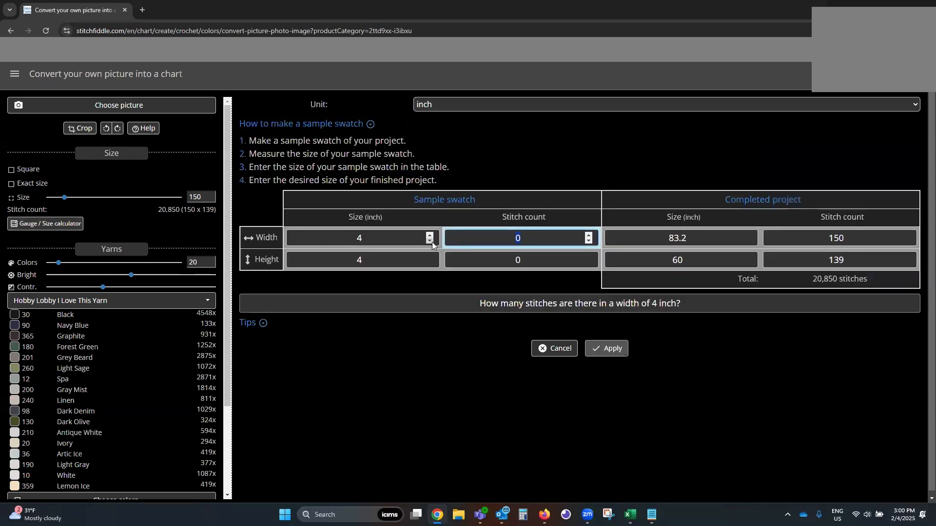
pyautogui.write('20')
pyautogui.click(468, 258)
pyautogui.write('10')
pyautogui.click(602, 349)
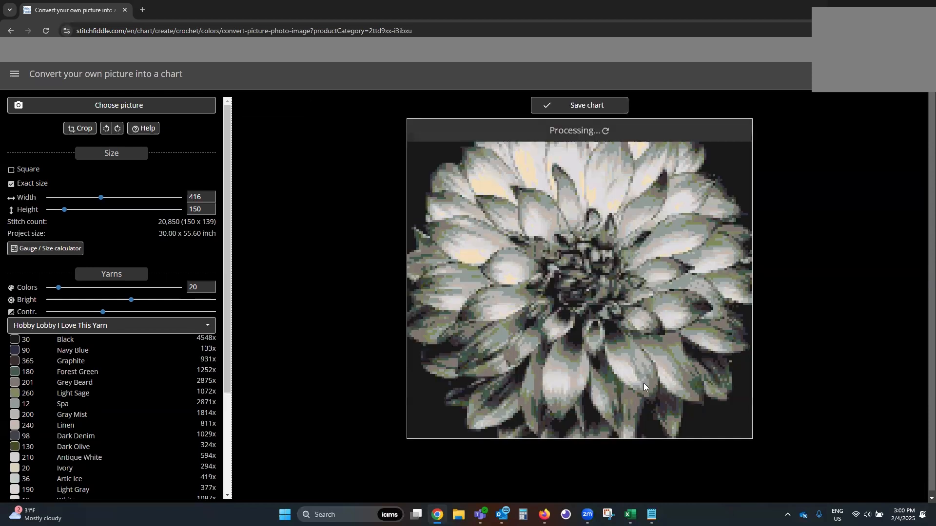
# - Turn off the exact size option for the flower chart
pyautogui.click(193, 197)
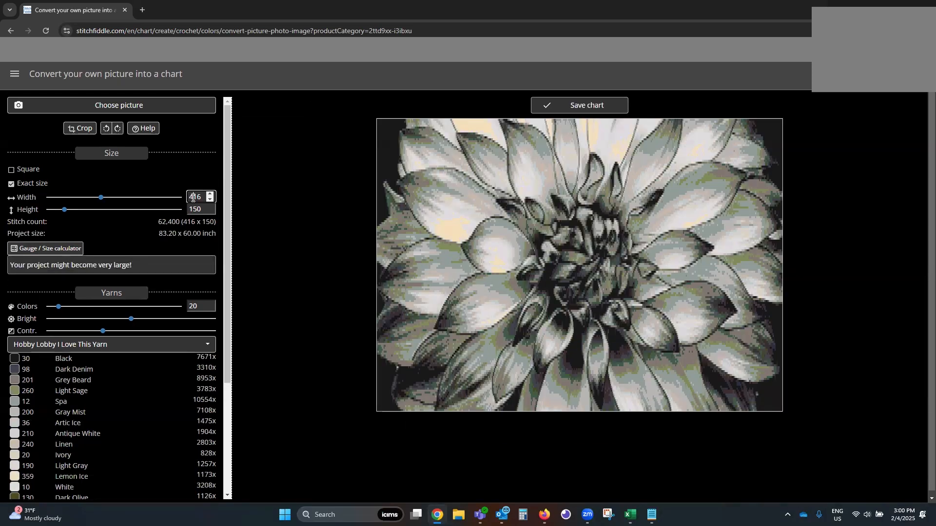
pyautogui.click(198, 210)
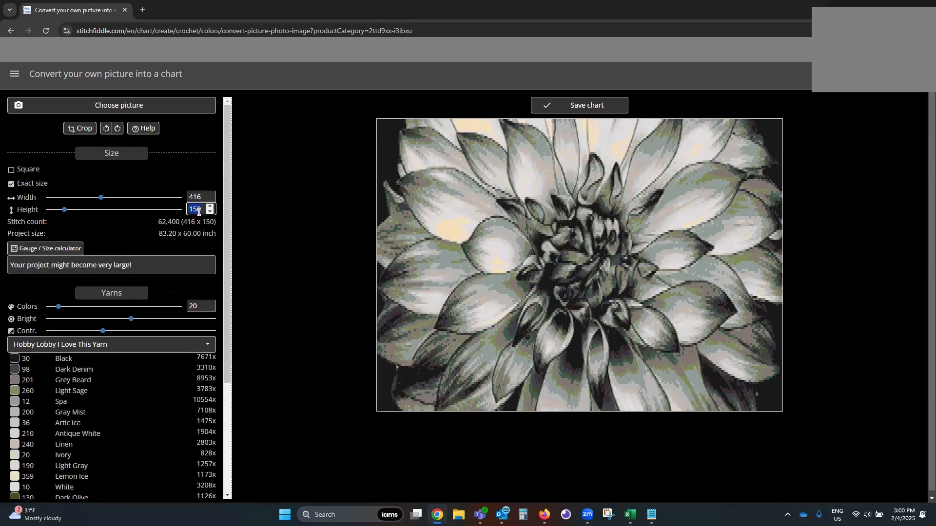
pyautogui.click(33, 184)
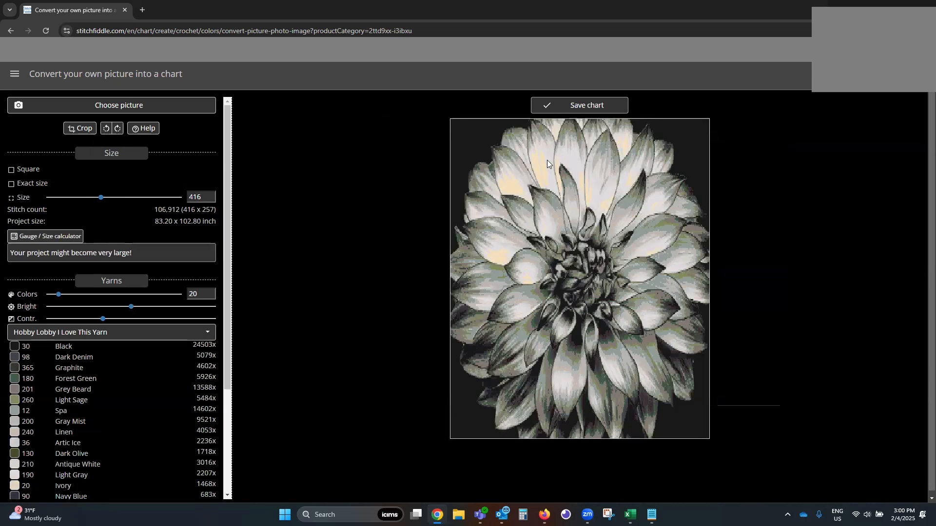
# - Set the 4 by 4 inch sample swatch gauge to 10 stitches wide and 20 high, apply it, and turn off exact size
pyautogui.click(47, 237)
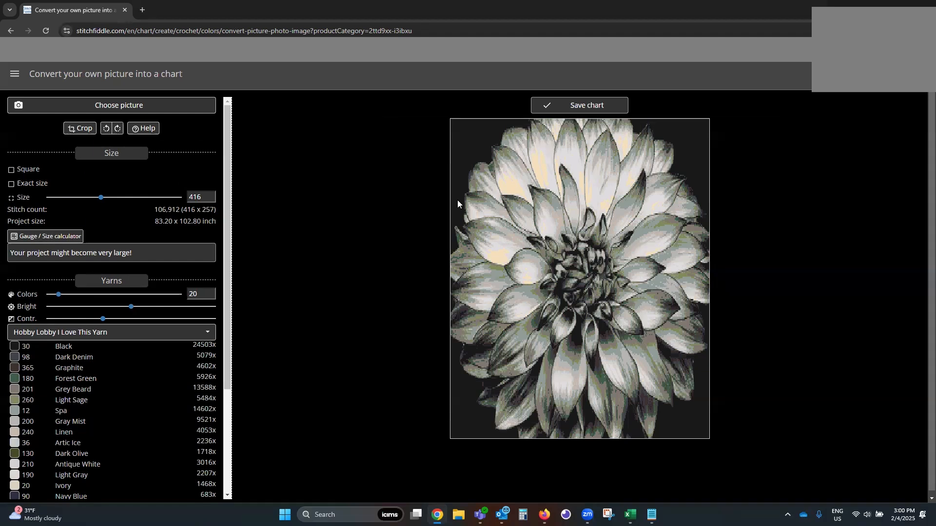
pyautogui.click(456, 239)
pyautogui.write('10')
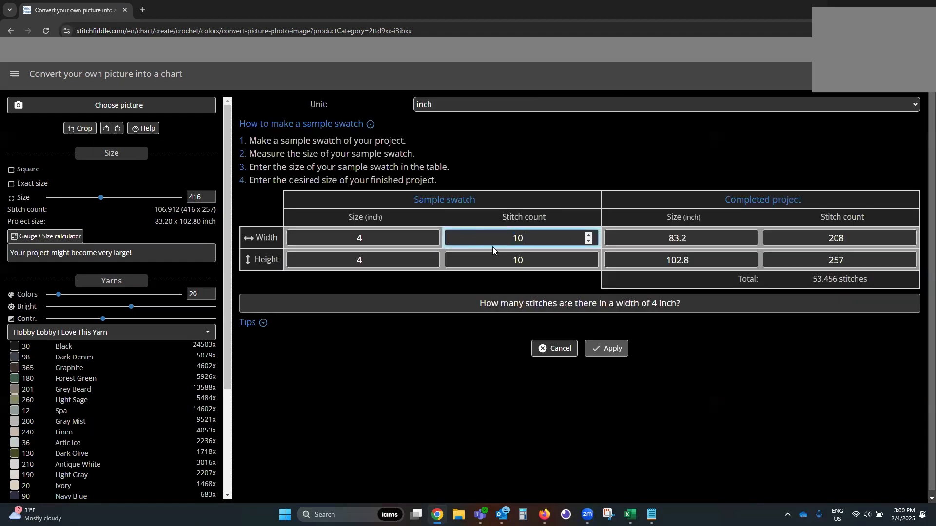
pyautogui.click(472, 258)
pyautogui.write('20')
pyautogui.click(615, 349)
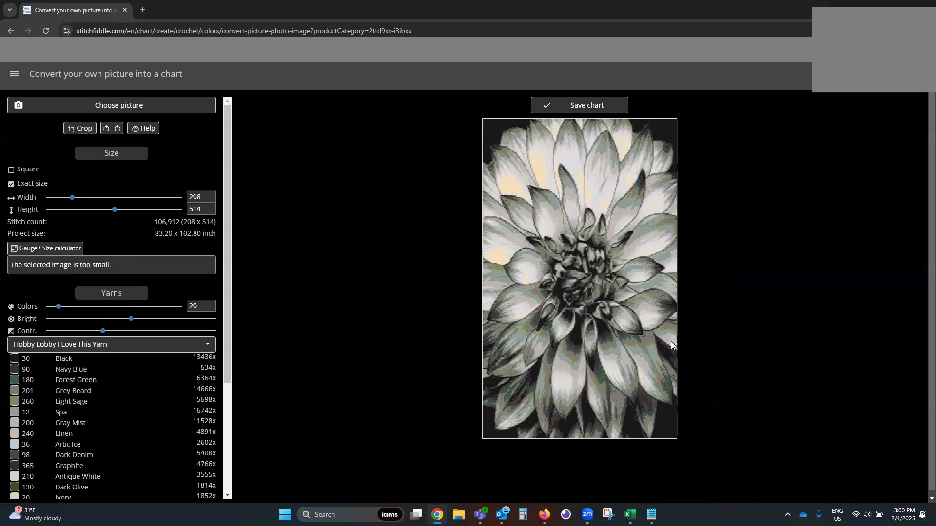
pyautogui.click(32, 185)
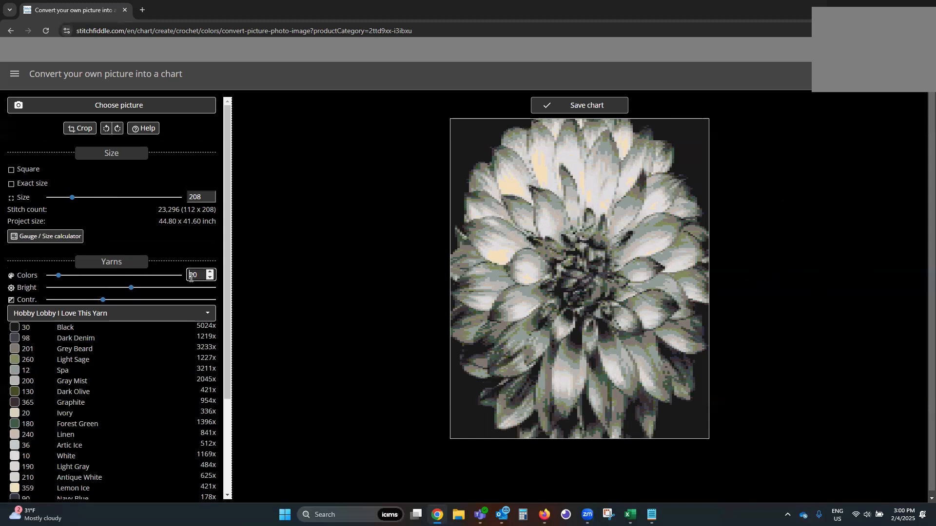
# - Reduce the flower chart to 6 yarn colors and lower its contrast to nearly the minimum
pyautogui.write('6')
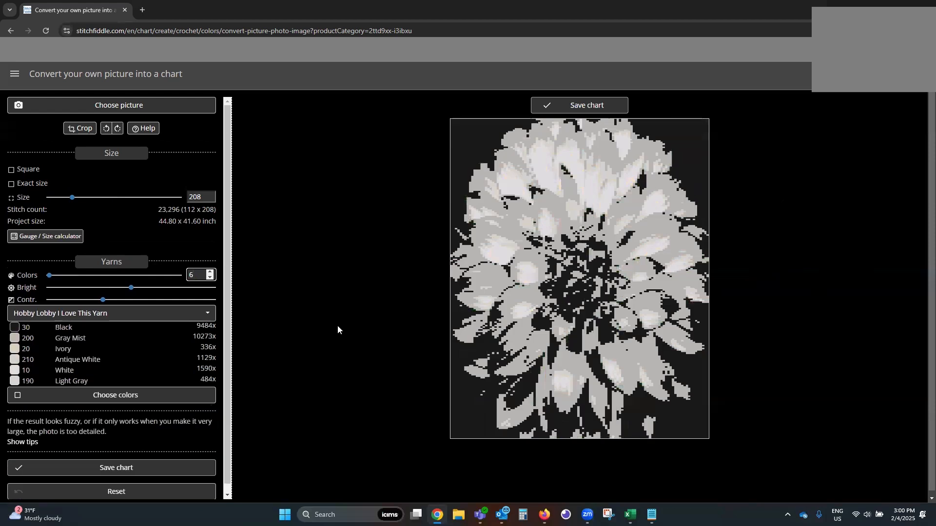
pyautogui.click(51, 300)
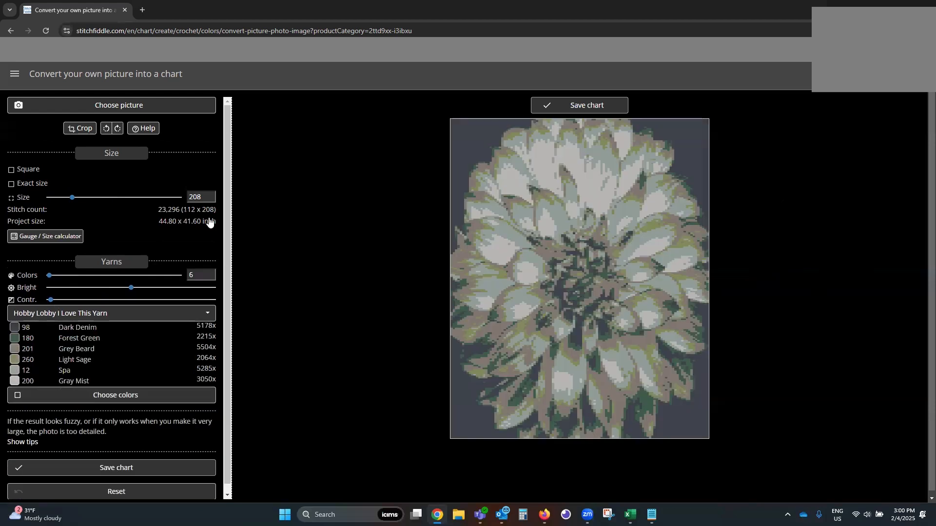
pyautogui.click(47, 300)
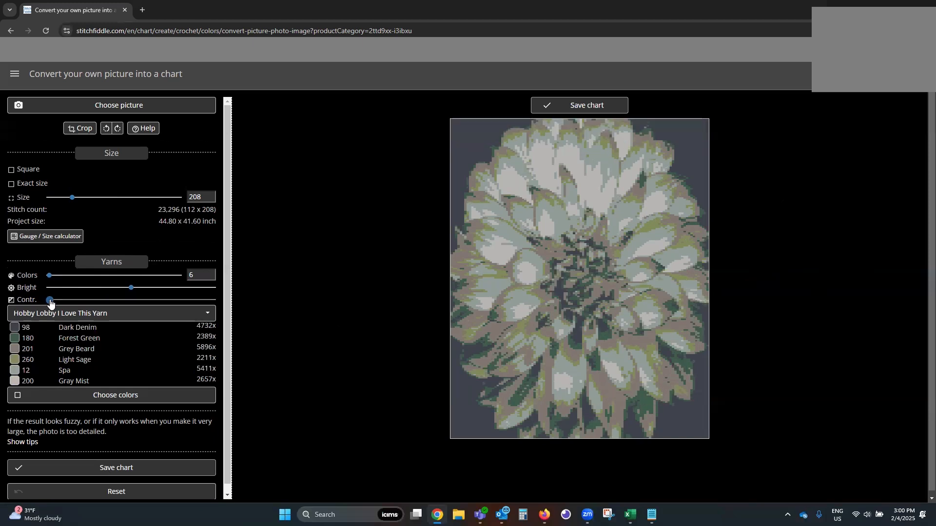
pyautogui.click(49, 300)
pyautogui.click(51, 300)
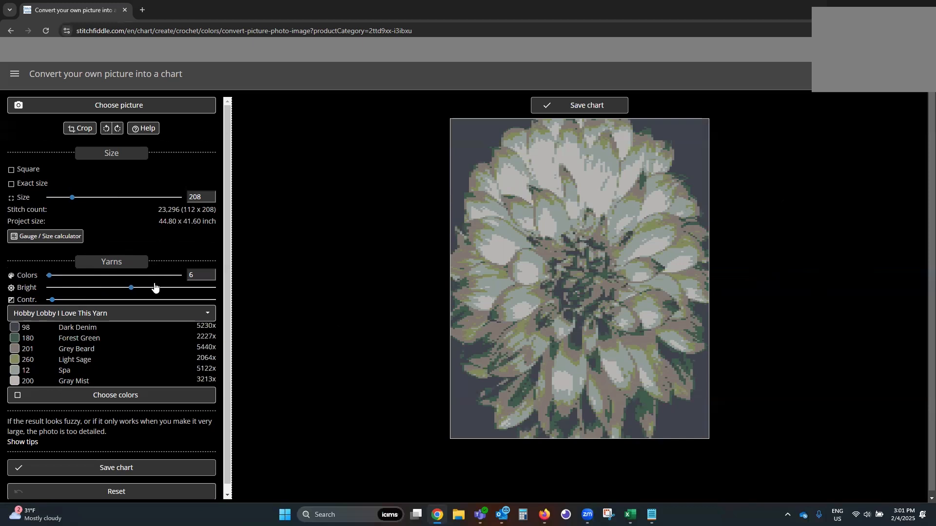
# - Set the chart size to 330 and bring the contrast down to its minimum
pyautogui.doubleClick(198, 196)
pyautogui.write('330')
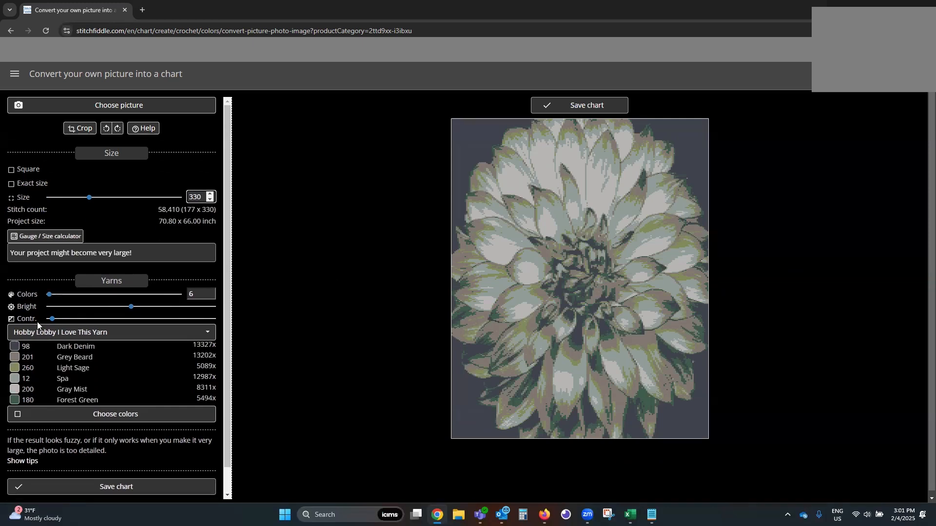
pyautogui.click(54, 319)
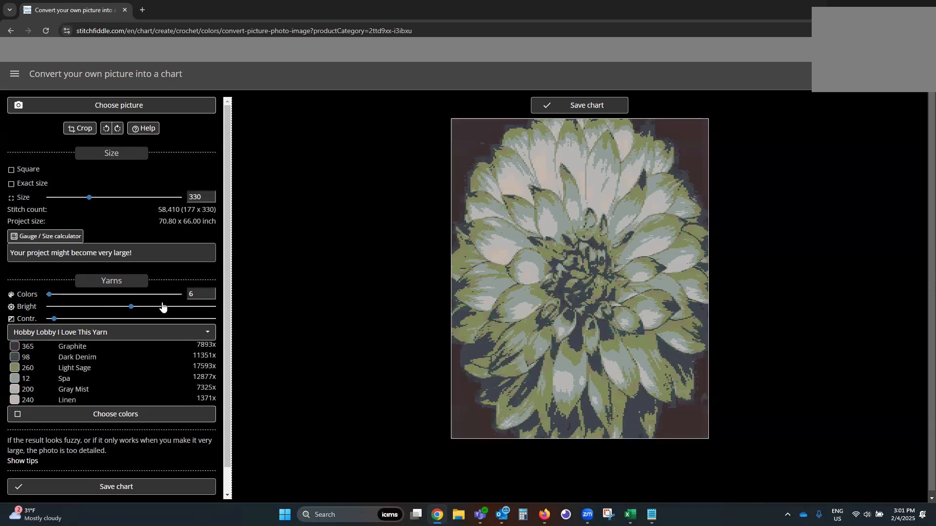
pyautogui.click(50, 319)
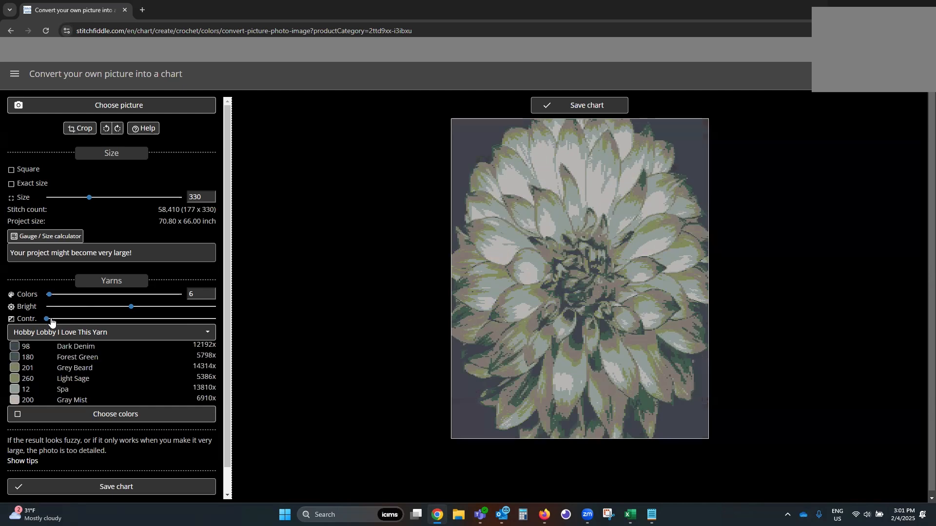
pyautogui.click(47, 320)
# - Compare brighter and darker versions of the flower, and settle the brightness around the middle of its range
pyautogui.click(128, 307)
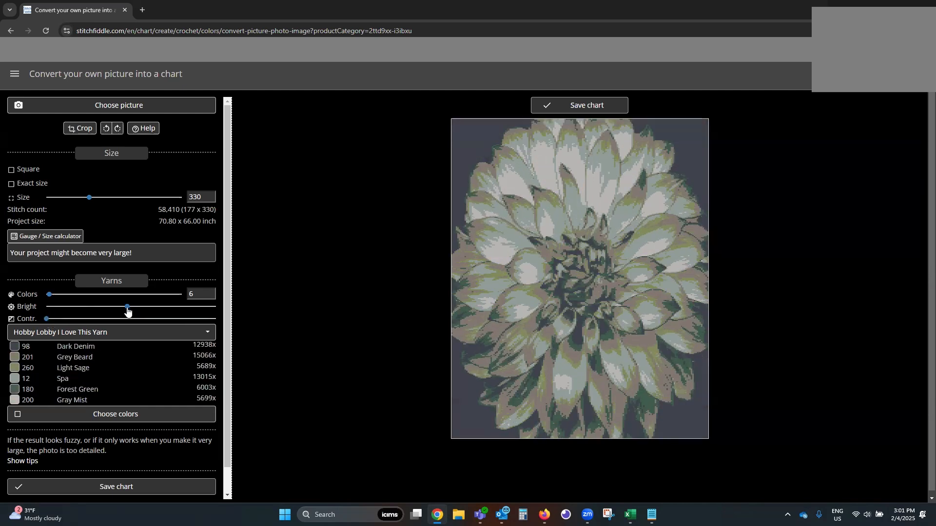
pyautogui.click(143, 307)
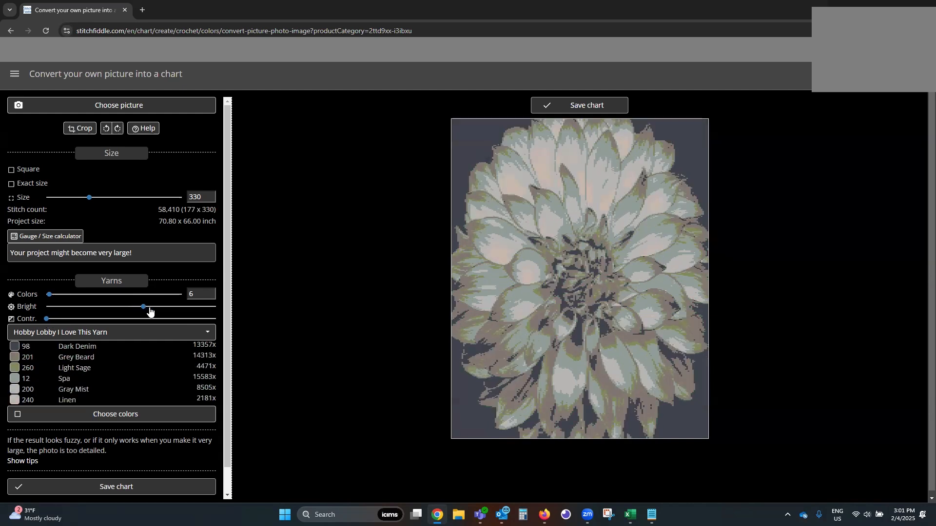
pyautogui.click(151, 307)
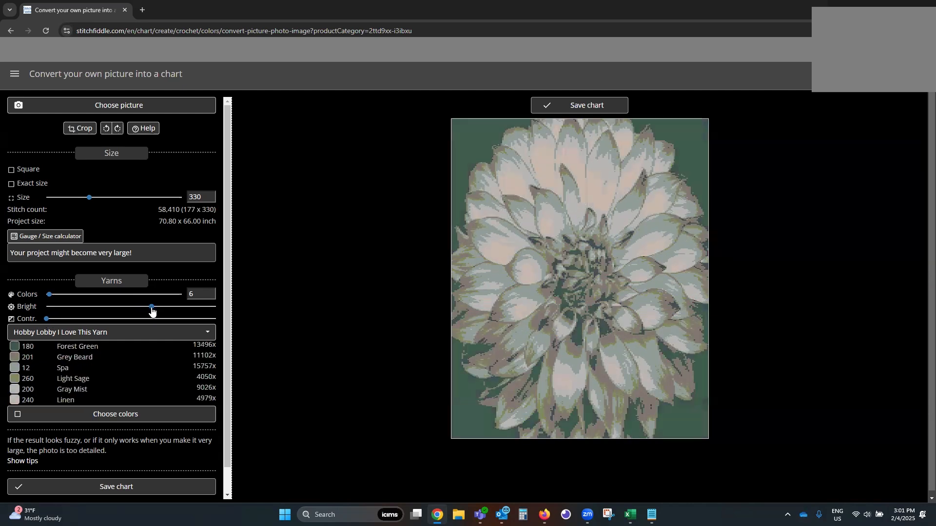
pyautogui.click(150, 308)
pyautogui.click(153, 308)
pyautogui.click(161, 307)
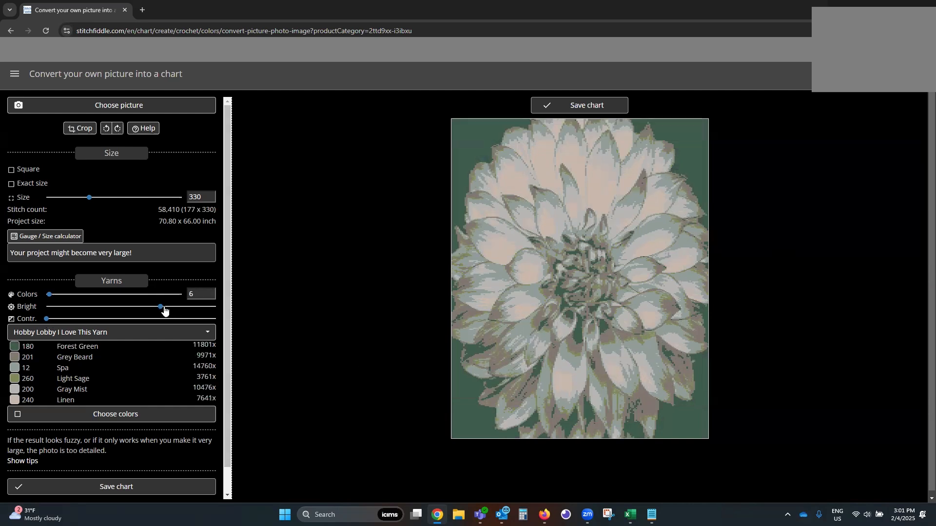
pyautogui.click(120, 307)
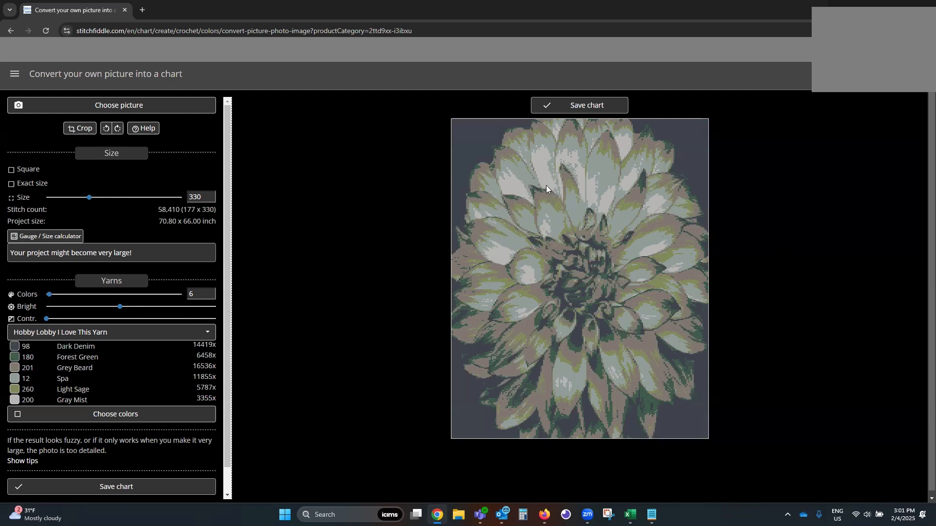
pyautogui.click(127, 307)
pyautogui.click(134, 308)
pyautogui.click(130, 307)
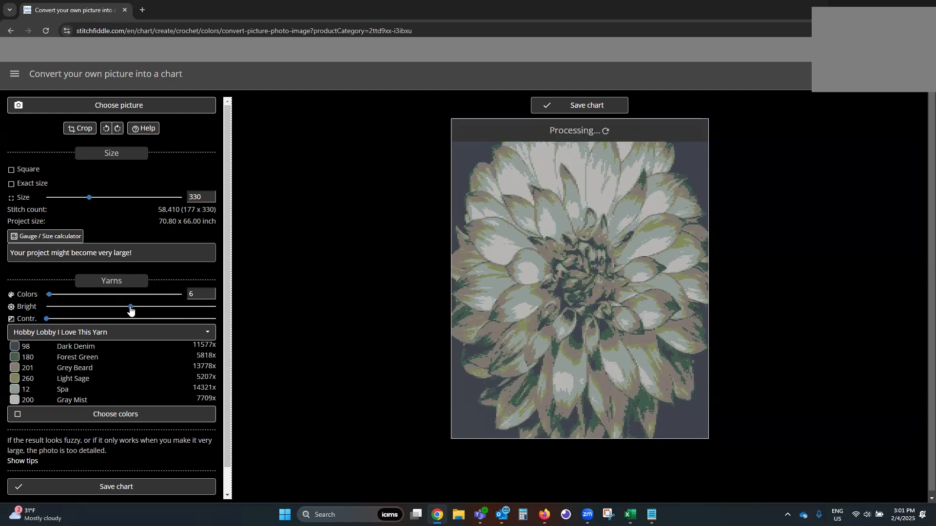
pyautogui.click(128, 307)
pyautogui.click(132, 308)
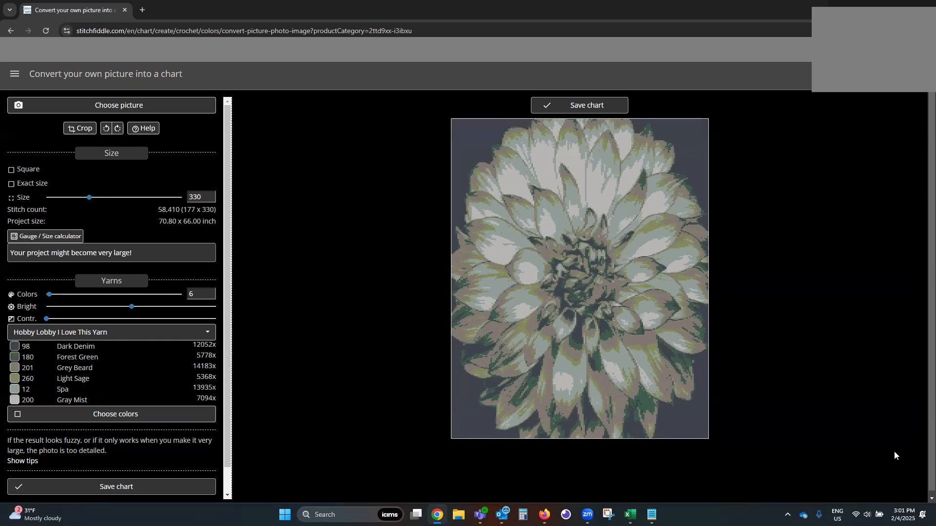
# - Open the manual yarn color selection, look through the available shades and try adding Black
pyautogui.click(131, 415)
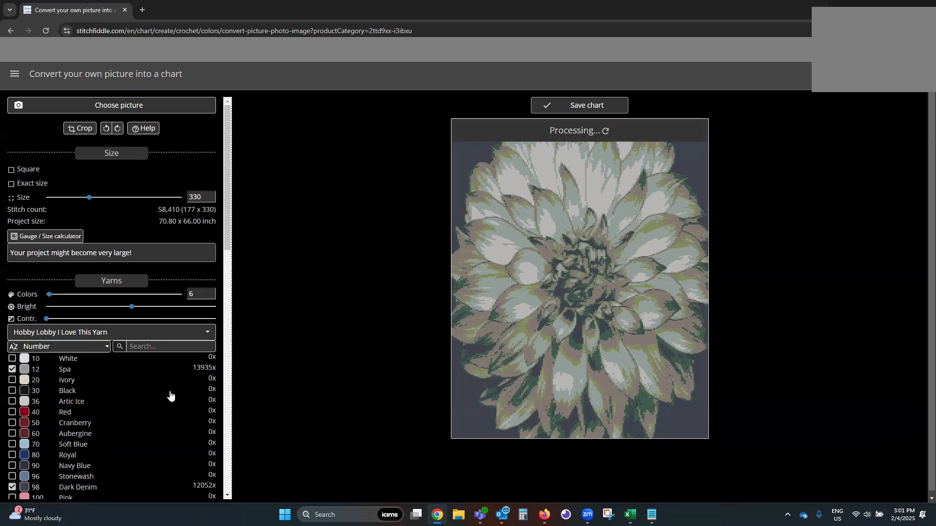
pyautogui.scroll(-4, 146, 390)
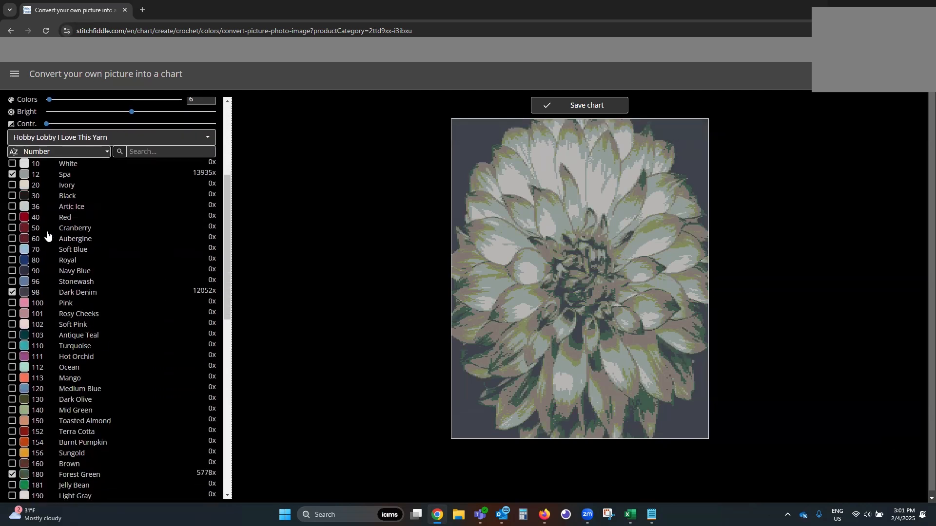
pyautogui.scroll(-2, 109, 326)
pyautogui.scroll(-2, 109, 326)
pyautogui.scroll(-2, 102, 359)
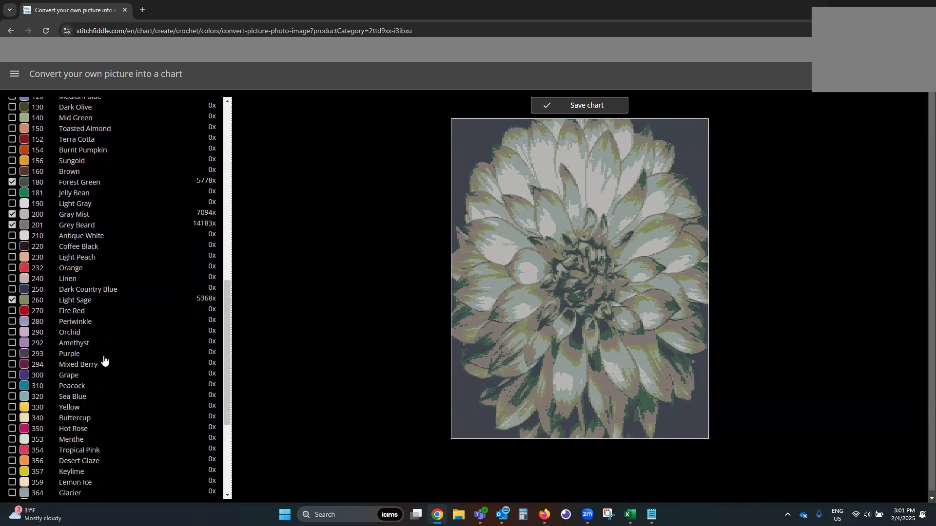
pyautogui.scroll(6, 97, 351)
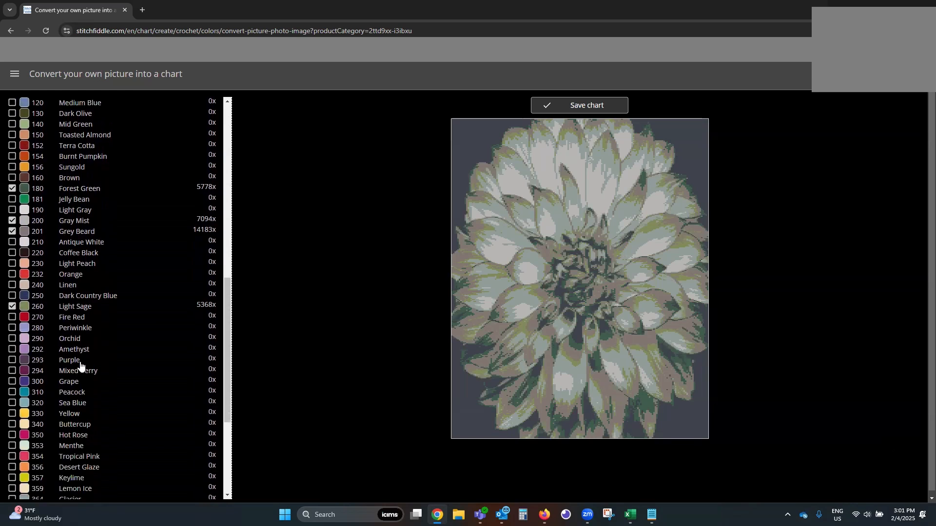
pyautogui.click(12, 196)
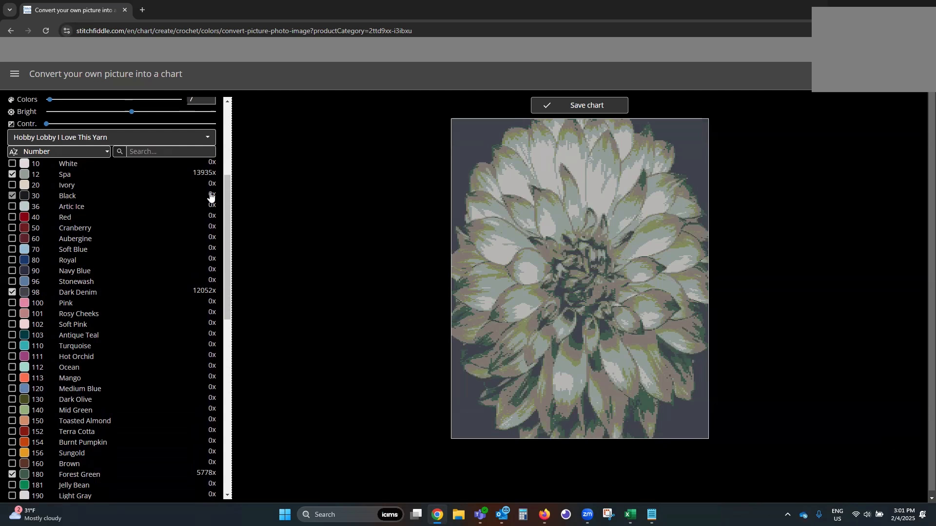
pyautogui.click(134, 196)
pyautogui.click(13, 196)
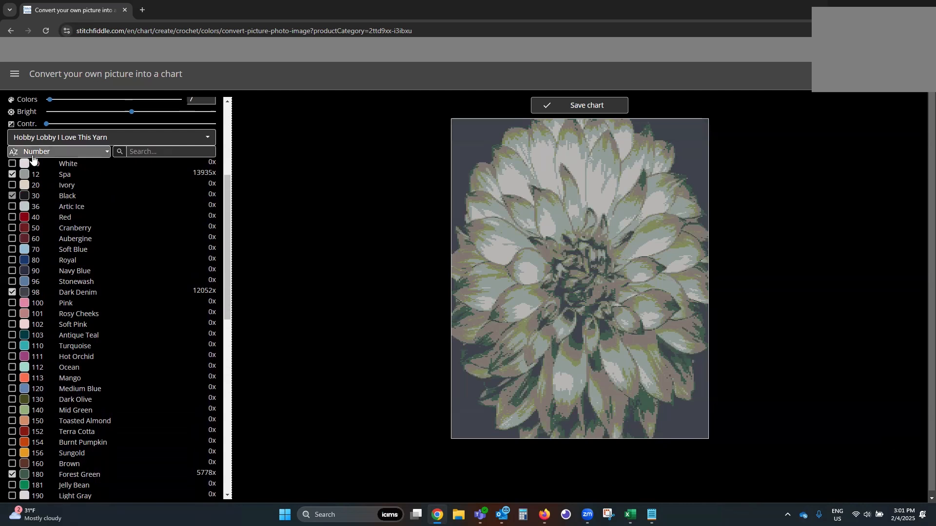
# - Try the flower without Grey Beard, and test removing Dark Denim before selecting it again
pyautogui.scroll(-6, 32, 385)
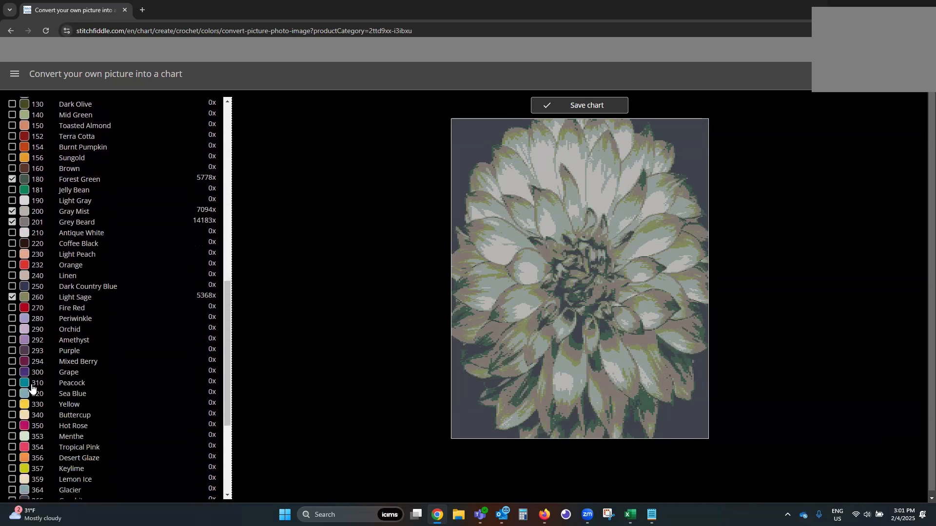
pyautogui.scroll(-4, 32, 385)
pyautogui.scroll(5, 58, 358)
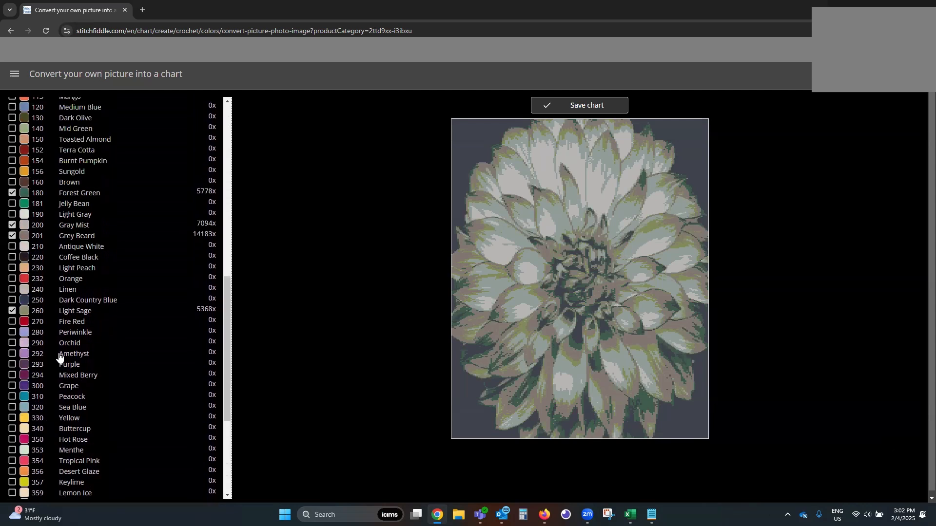
pyautogui.click(12, 236)
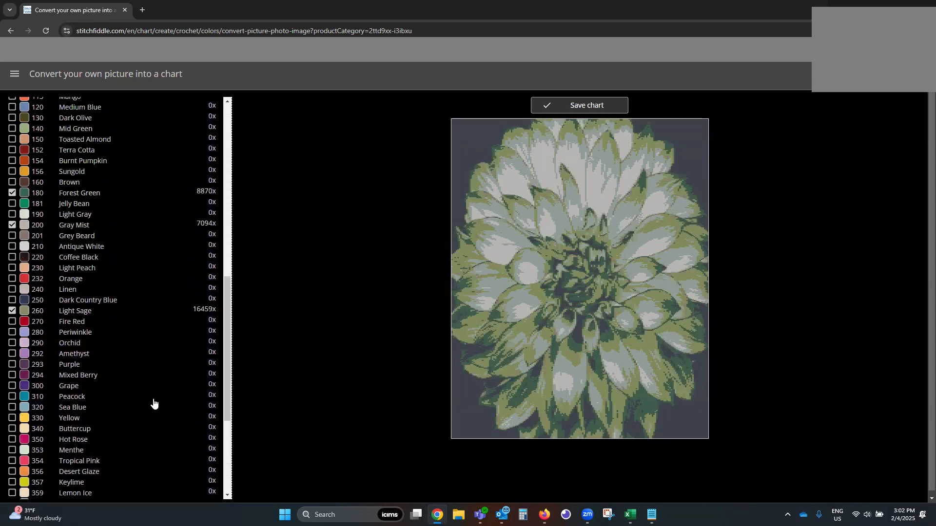
pyautogui.scroll(7, 151, 400)
pyautogui.click(12, 254)
pyautogui.scroll(-1, 109, 399)
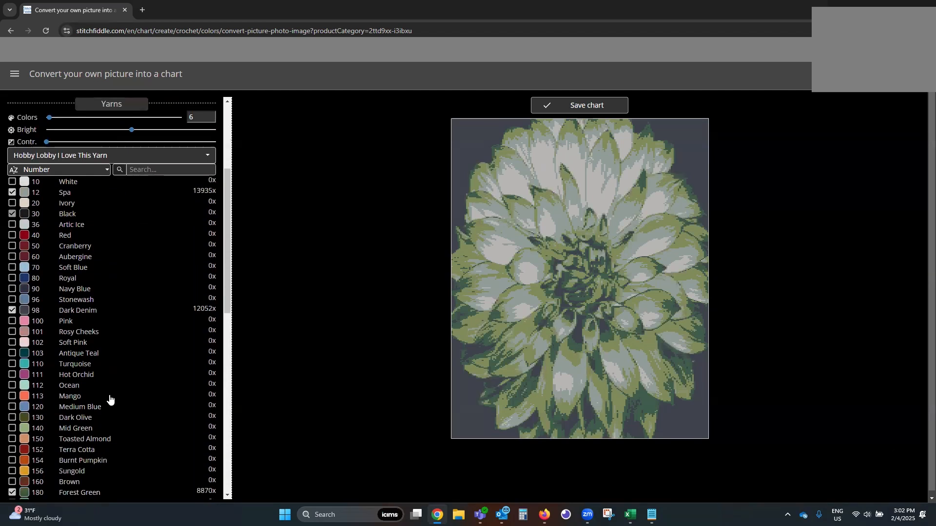
pyautogui.scroll(-1, 110, 399)
pyautogui.click(12, 255)
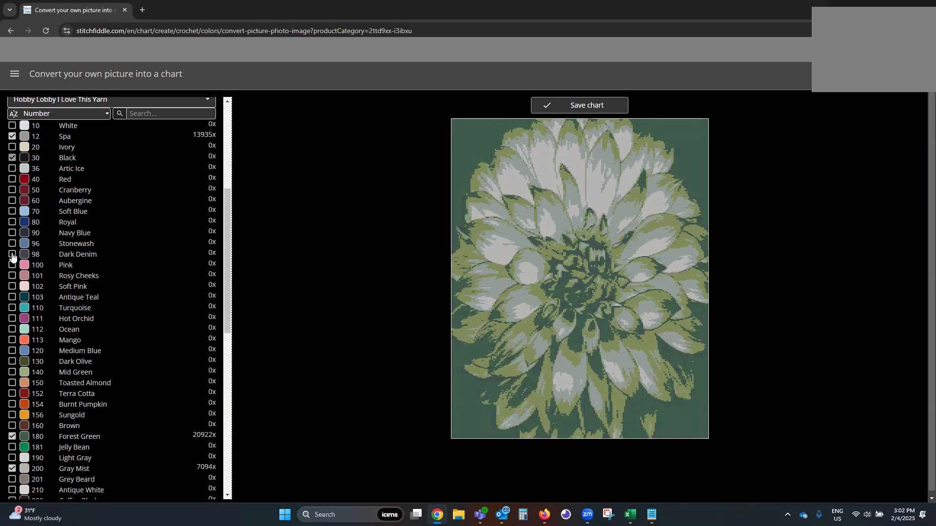
pyautogui.click(12, 255)
# - Deselect Black from the yarn list and toggle Dark Denim to compare its effect
pyautogui.scroll(-3, 36, 423)
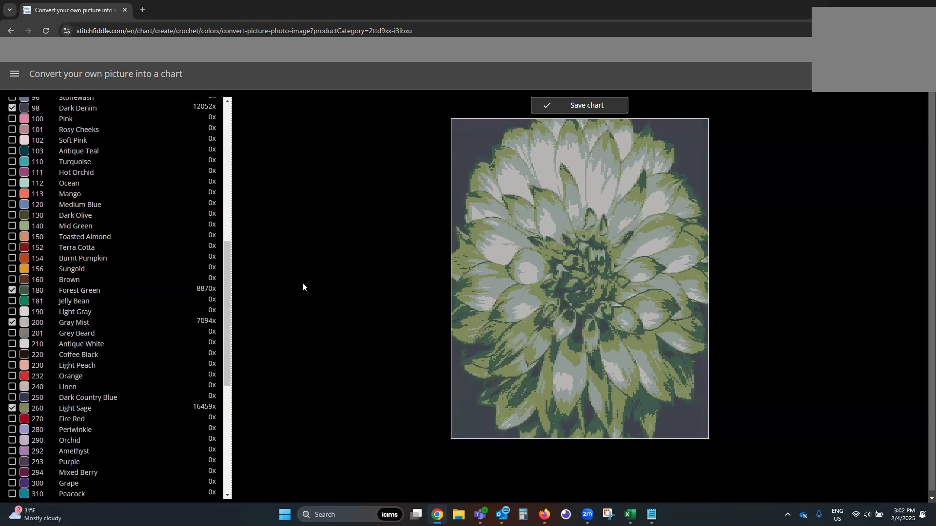
pyautogui.scroll(6, 121, 368)
pyautogui.click(13, 304)
pyautogui.scroll(-2, 30, 337)
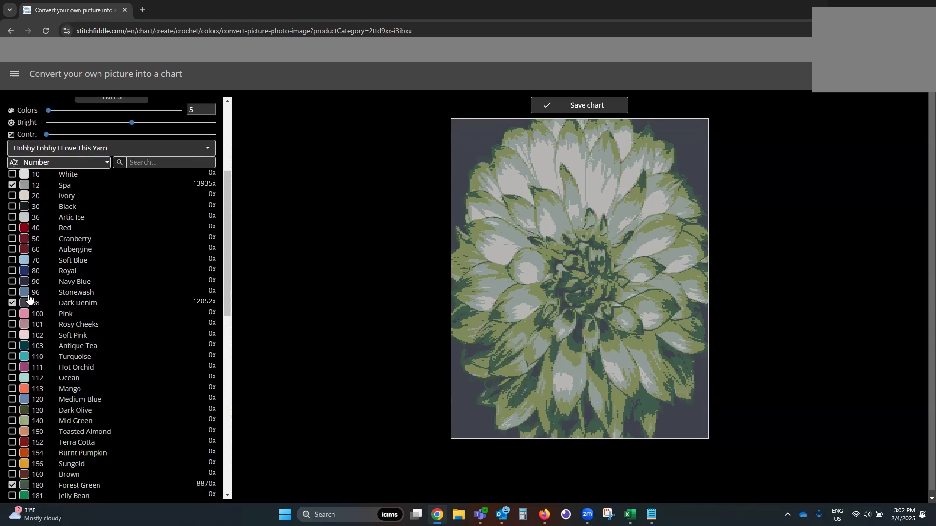
pyautogui.click(11, 304)
pyautogui.click(11, 304)
# - Restore Grey Beard to the flower's yarn colors and leave the manual color selection
pyautogui.scroll(-3, 147, 415)
pyautogui.scroll(4, 129, 388)
pyautogui.scroll(-10, 129, 388)
pyautogui.click(12, 418)
pyautogui.click(81, 486)
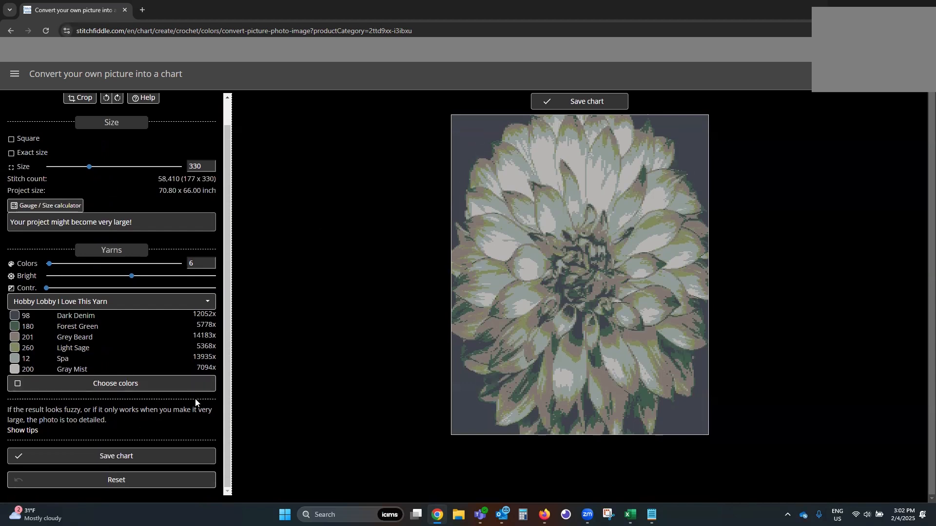
# - Save the flower chart as BWFLower@ and open its color palette
pyautogui.scroll(1, 193, 399)
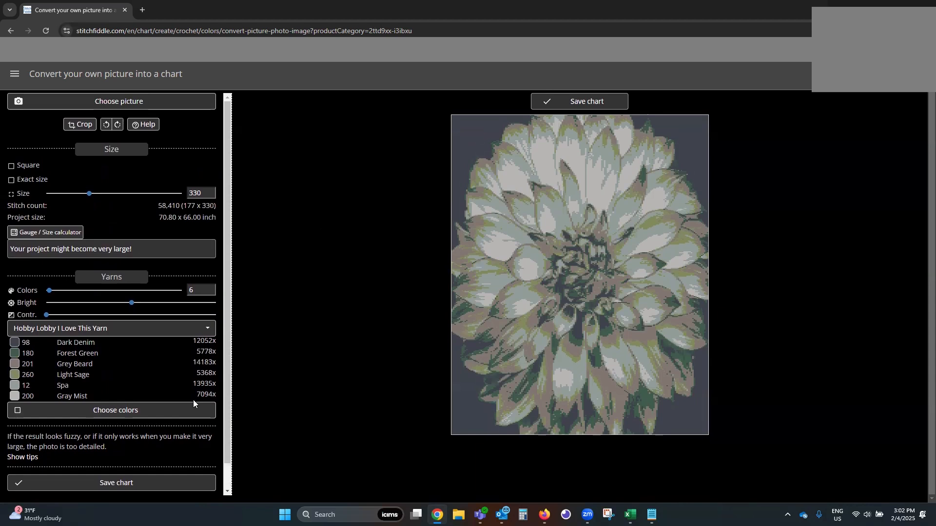
pyautogui.click(573, 102)
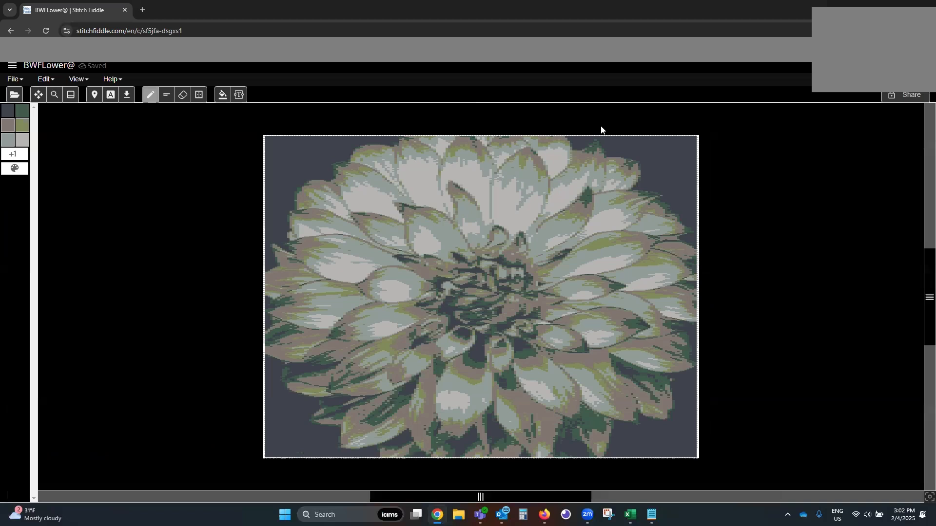
pyautogui.click(14, 169)
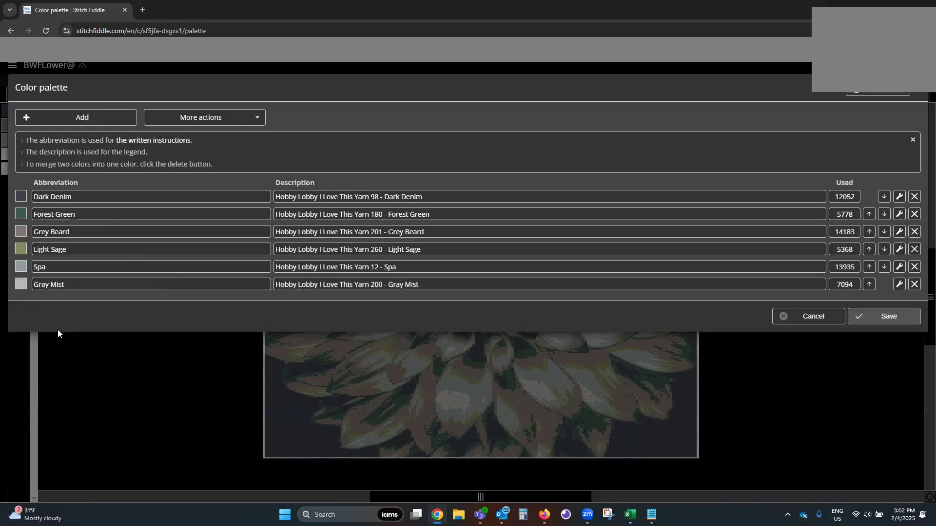
pyautogui.click(236, 401)
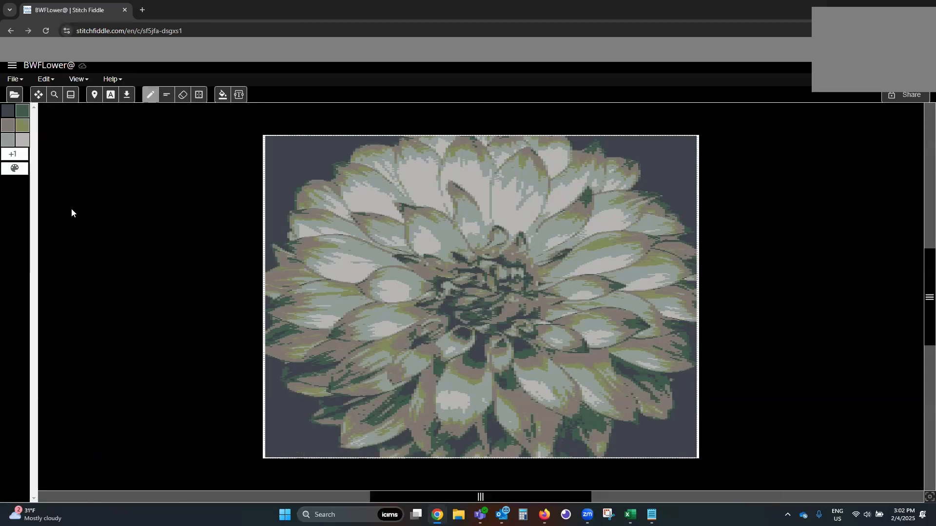
pyautogui.click(14, 169)
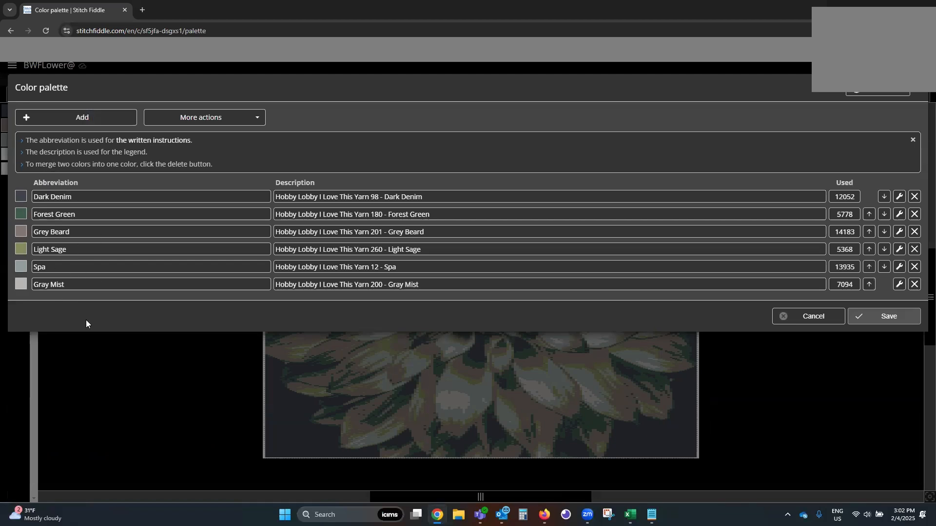
pyautogui.click(154, 441)
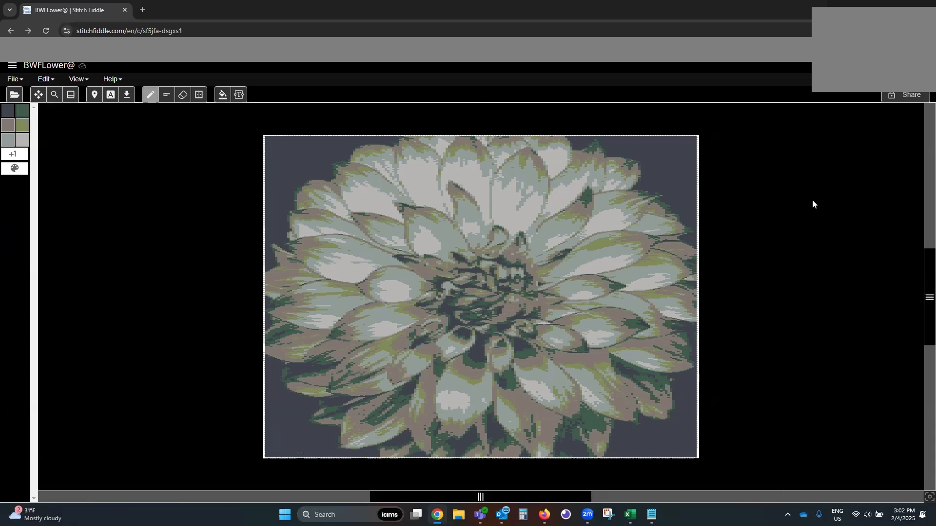
# - Change the flower chart's Gray Mist palette entry to yarn 98 Dark Denim
pyautogui.click(15, 168)
pyautogui.press('Escape')
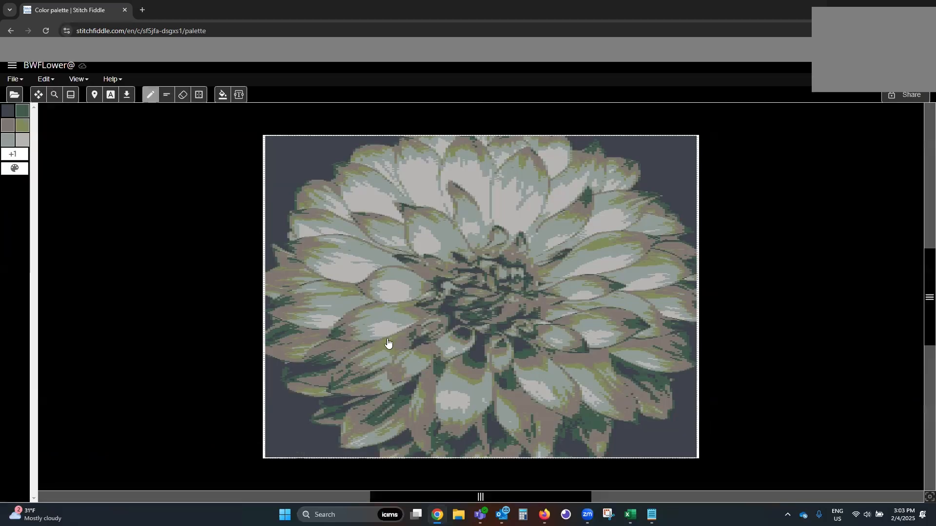
pyautogui.scroll(-3, 342, 349)
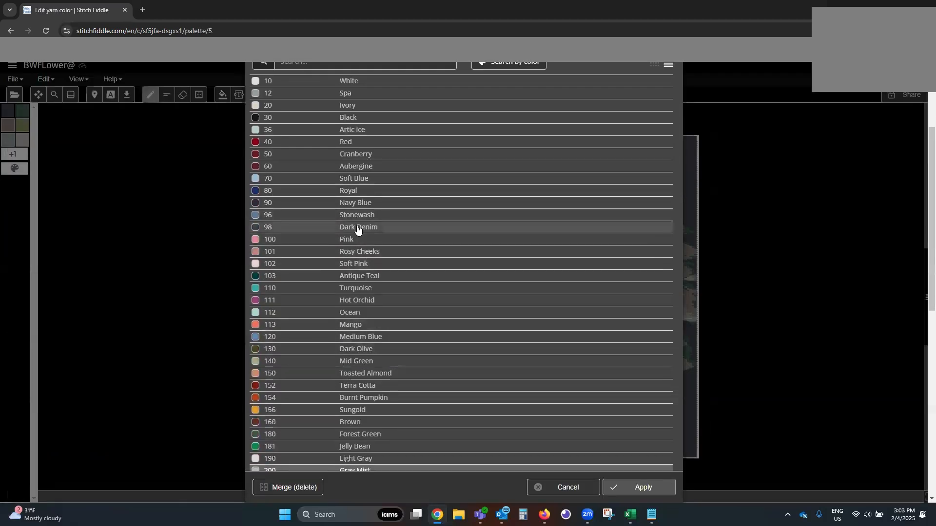
pyautogui.click(359, 227)
pyautogui.click(617, 489)
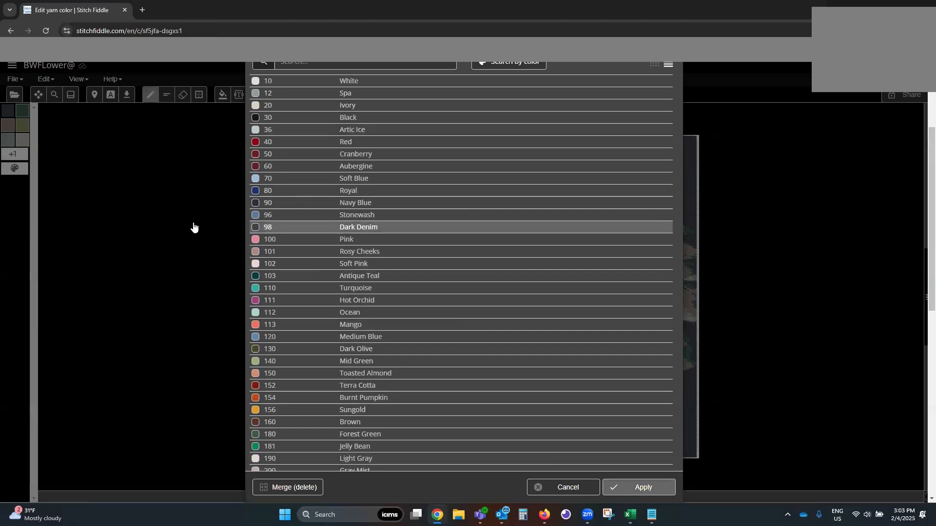
# - Change the first palette entry, the flower's original Dark Denim background, to yarn 200 Gray Mist
pyautogui.click(14, 168)
pyautogui.click(20, 196)
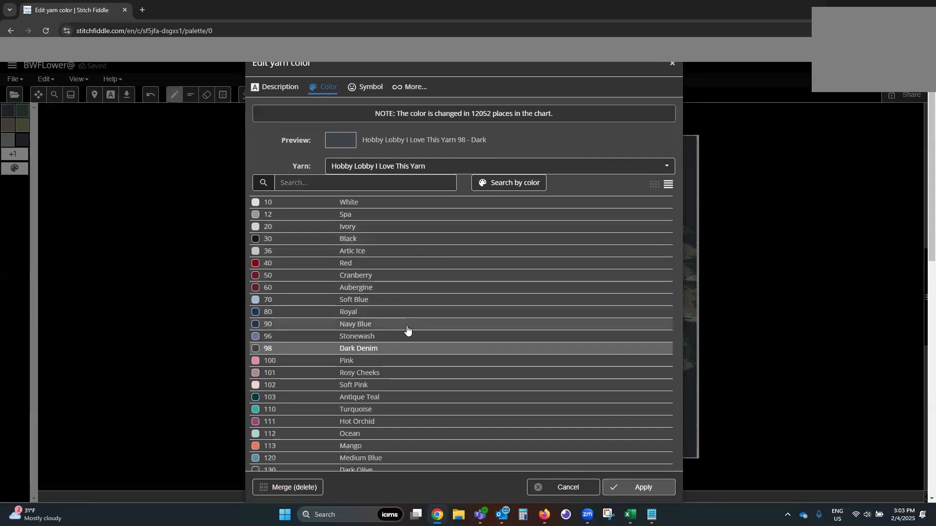
pyautogui.scroll(-7, 407, 330)
pyautogui.click(383, 276)
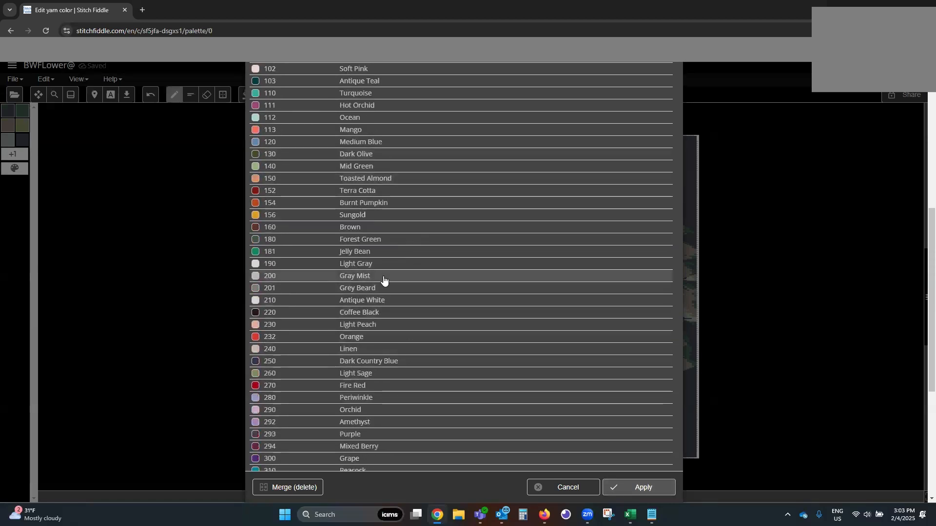
pyautogui.click(634, 488)
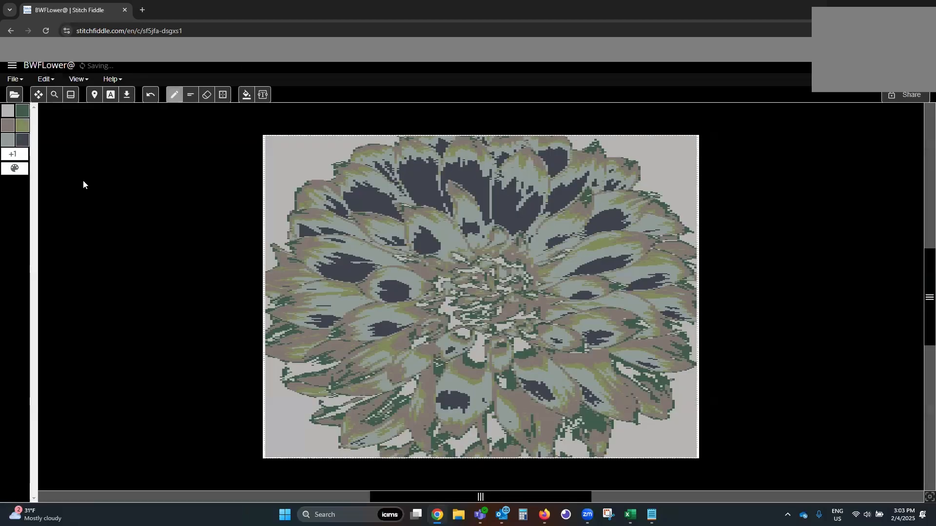
# - Change the flower chart's Spa palette entry to yarn 180 Forest Green
pyautogui.click(14, 168)
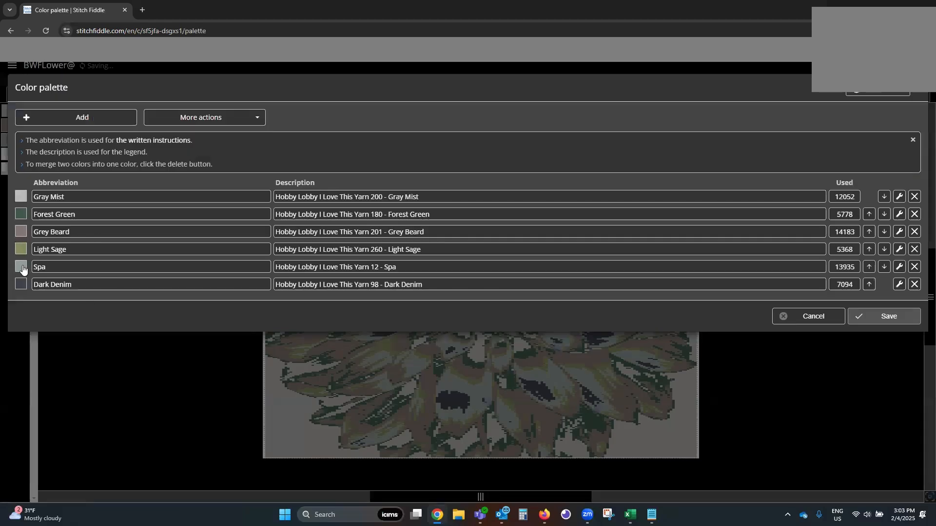
pyautogui.click(21, 267)
pyautogui.scroll(-3, 432, 367)
pyautogui.scroll(-6, 432, 366)
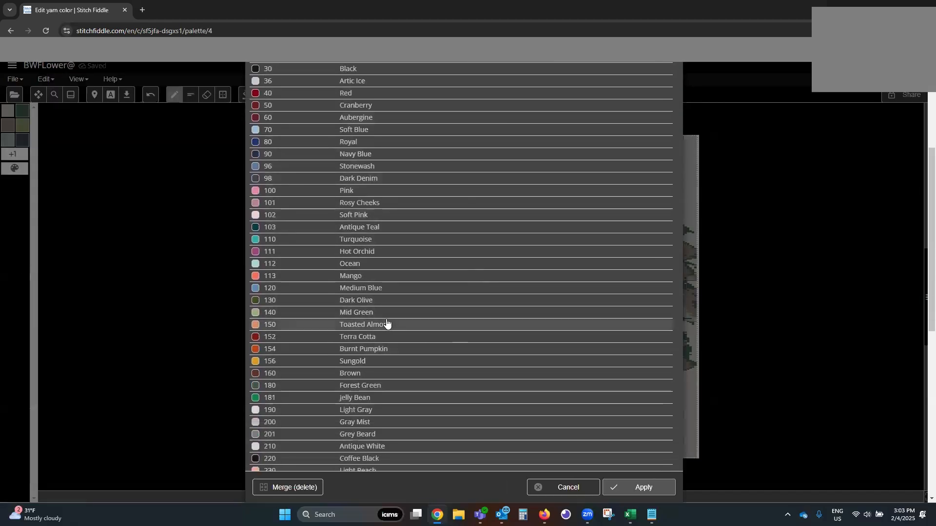
pyautogui.scroll(-3, 399, 358)
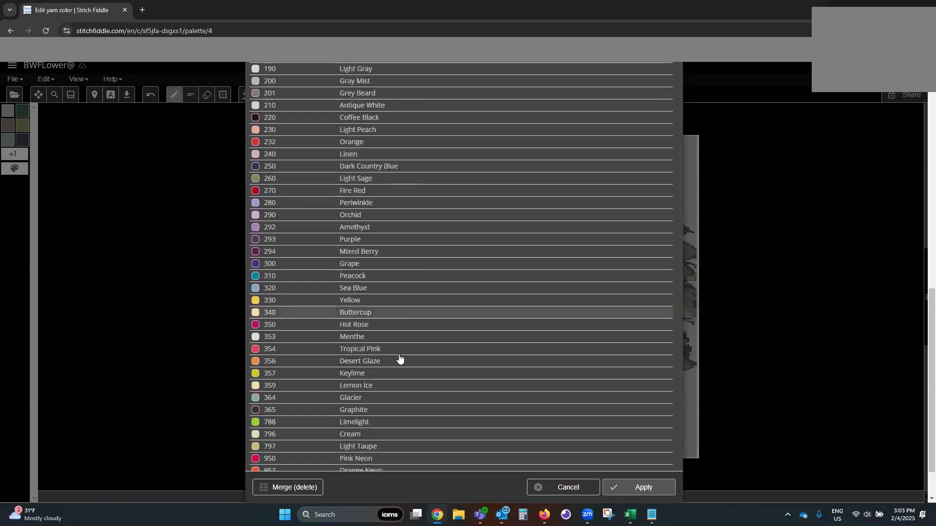
pyautogui.scroll(6, 397, 355)
pyautogui.scroll(3, 395, 353)
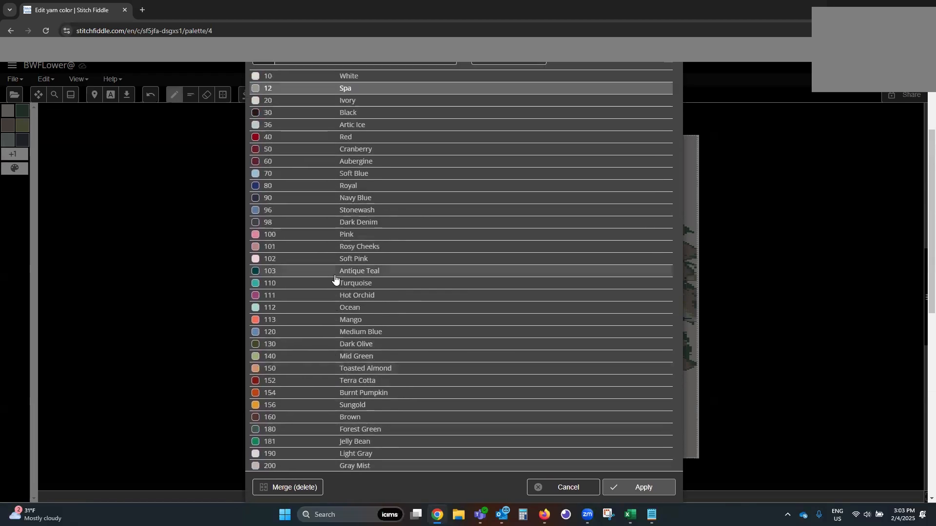
pyautogui.scroll(-3, 341, 288)
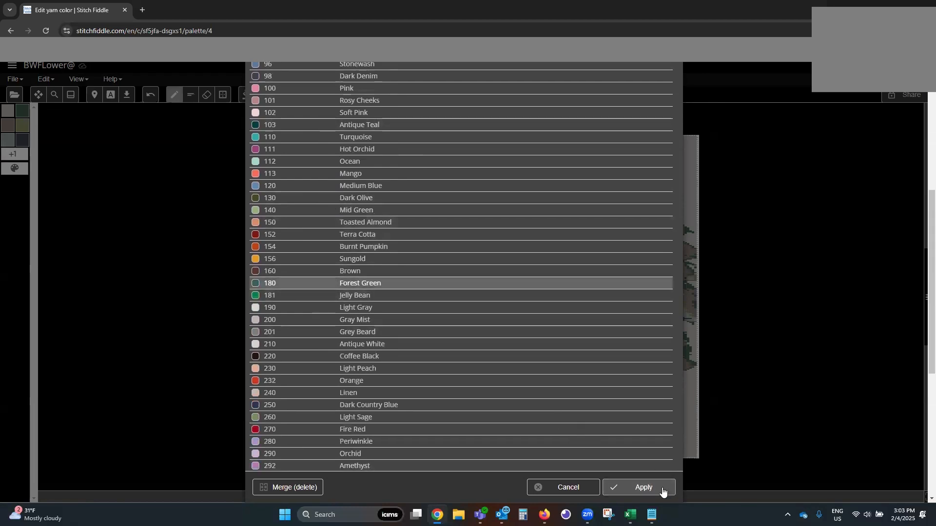
pyautogui.click(638, 488)
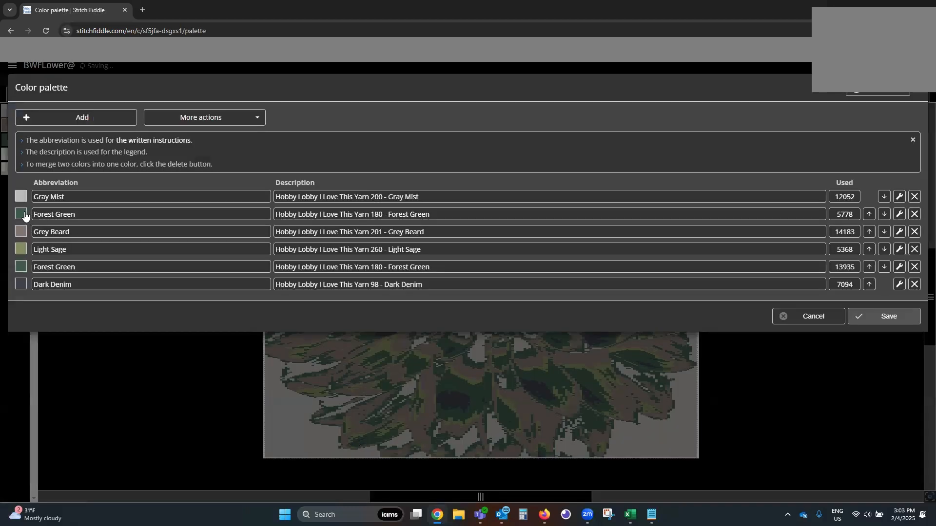
# - Change the second palette entry, the flower's original Forest Green, to yarn 12 Spa
pyautogui.click(21, 214)
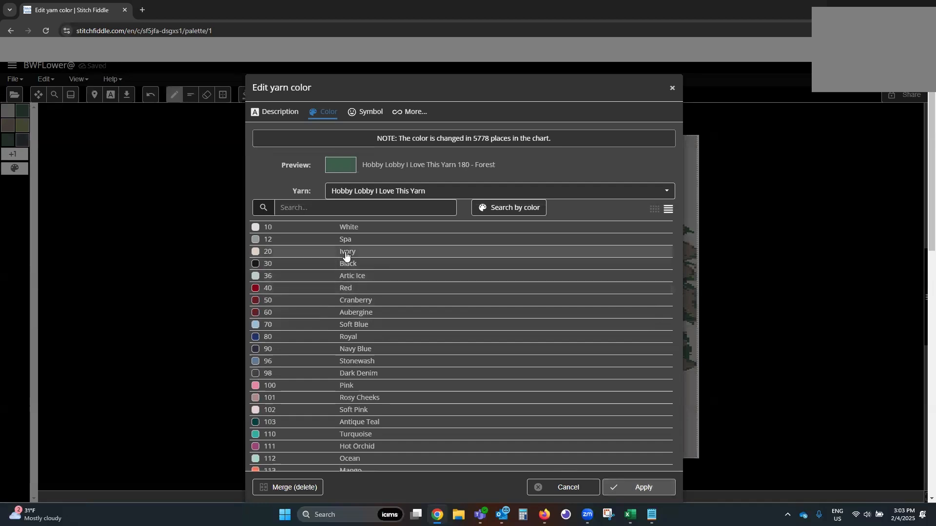
pyautogui.click(344, 239)
pyautogui.click(620, 486)
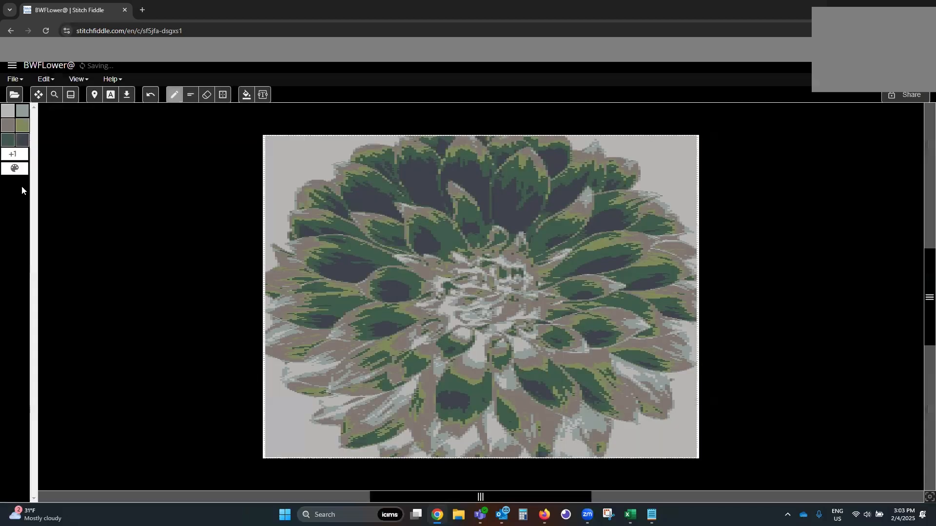
# - Change the flower chart's Grey Beard palette entry to yarn 260 Light Sage
pyautogui.click(15, 168)
pyautogui.click(20, 233)
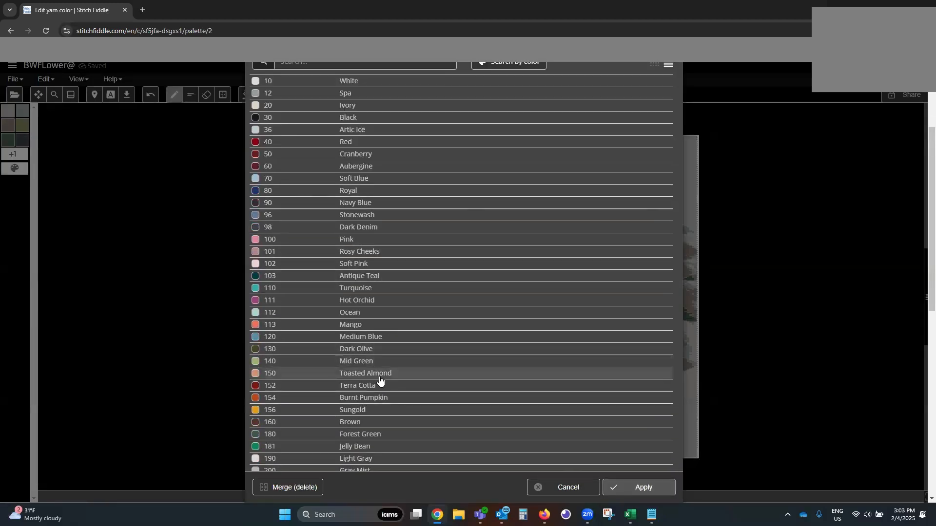
pyautogui.scroll(-3, 378, 399)
pyautogui.click(389, 425)
pyautogui.click(654, 492)
# - Change the fourth palette entry, the flower's original Light Sage, to yarn 201 Grey Beard
pyautogui.click(17, 169)
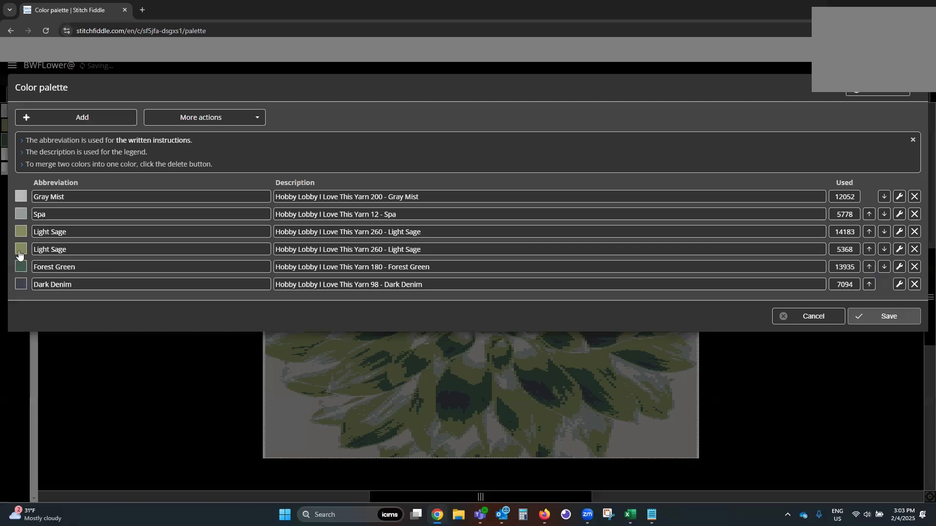
pyautogui.click(20, 249)
pyautogui.scroll(-3, 327, 366)
pyautogui.scroll(-5, 327, 366)
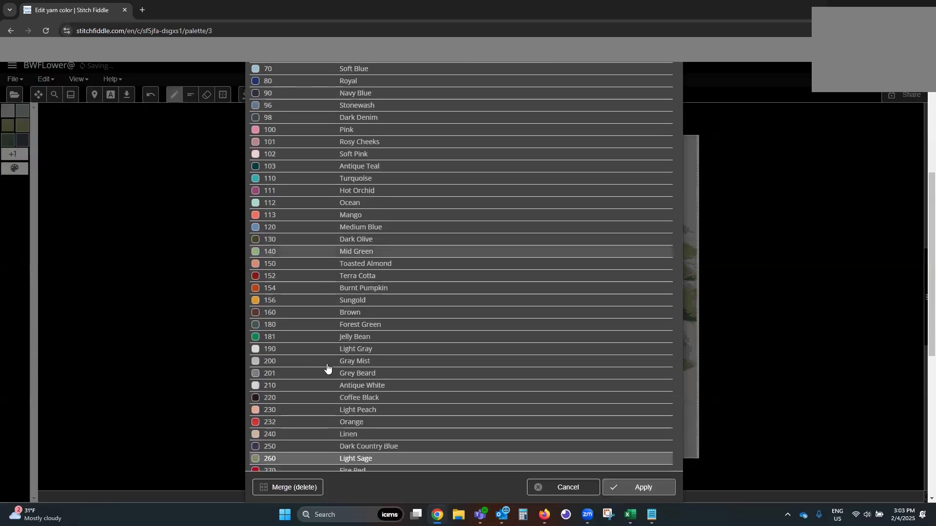
pyautogui.click(332, 239)
pyautogui.click(635, 487)
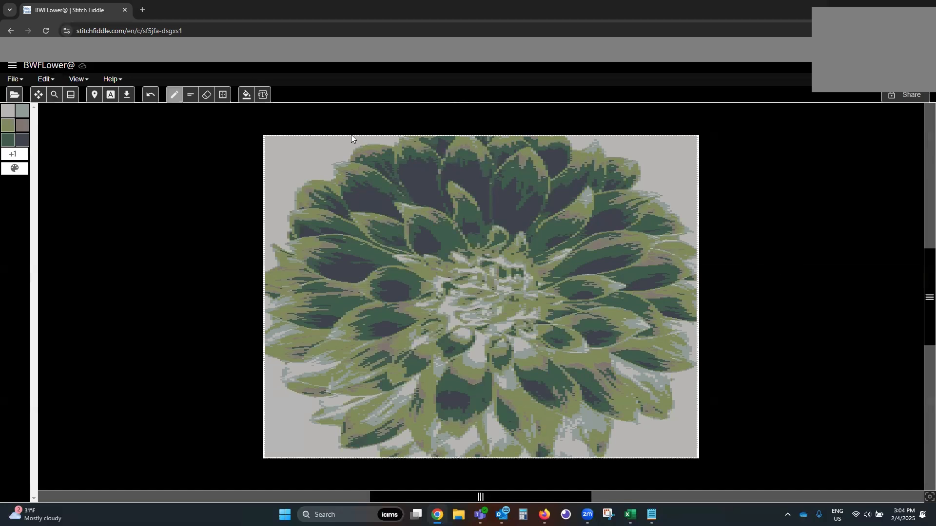
# - Select the left half of the flower chart, about 93 × 330 cells, and dismiss the selection
pyautogui.click(223, 94)
pyautogui.moveTo(267, 140); pyautogui.dragTo(489, 459)
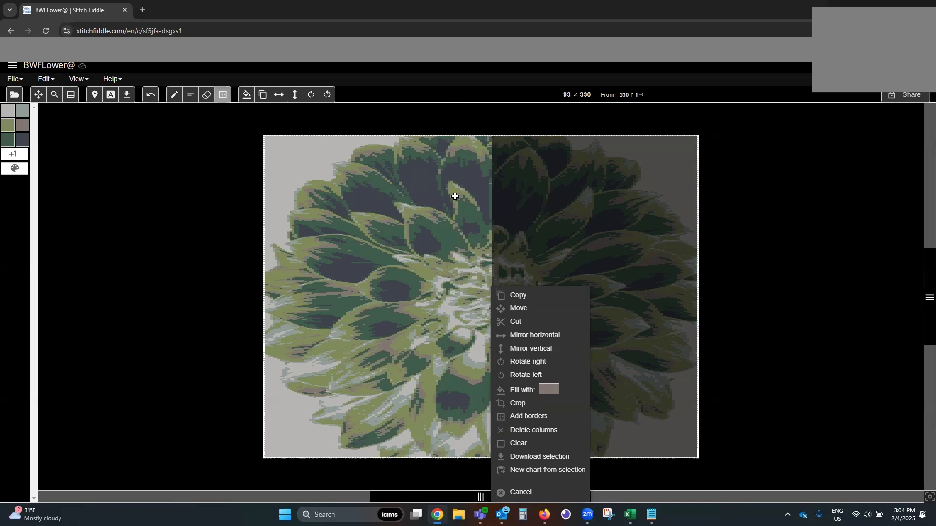
pyautogui.click(472, 211)
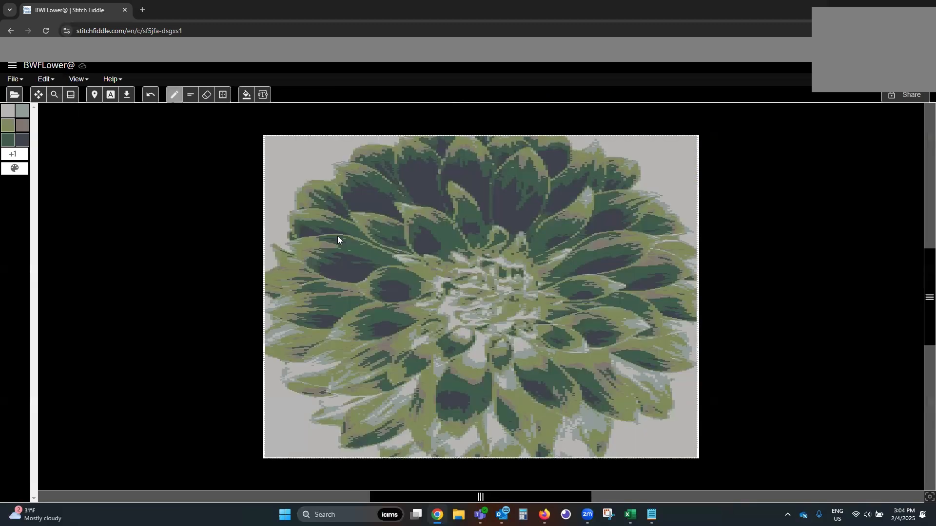
# - Open the saved chart Copy of Round Bloom and examine how the color arrangement alternates between its four quarters
pyautogui.click(15, 66)
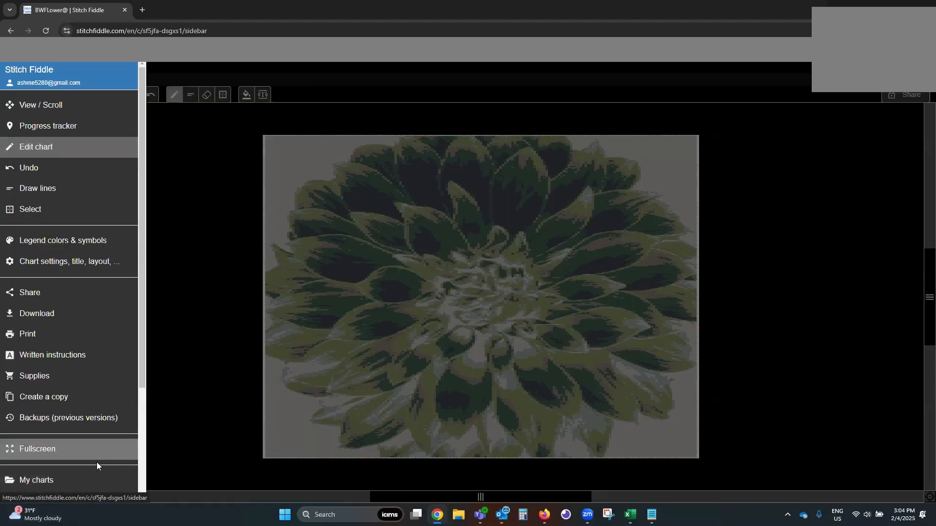
pyautogui.click(90, 480)
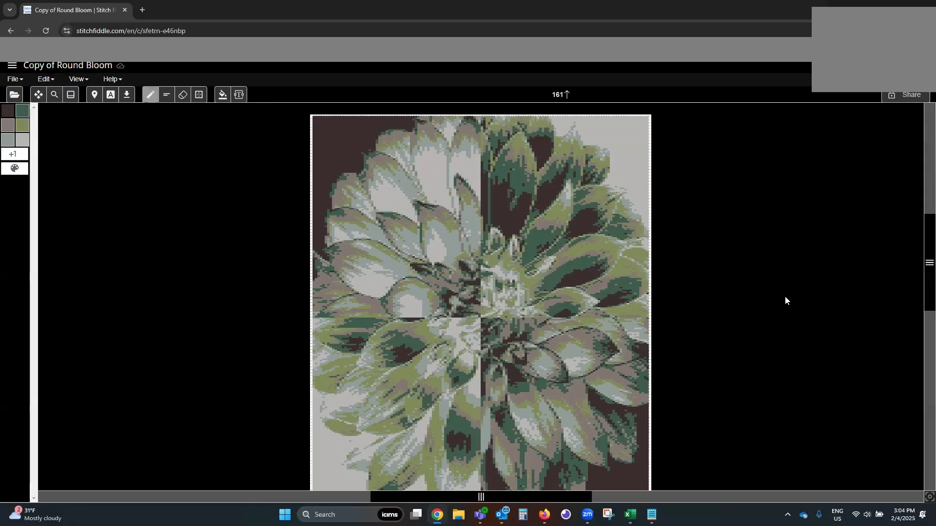
pyautogui.scroll(1, 784, 297)
pyautogui.scroll(-1, 778, 314)
pyautogui.scroll(-1, 775, 321)
pyautogui.scroll(1, 775, 324)
pyautogui.scroll(-2, 671, 316)
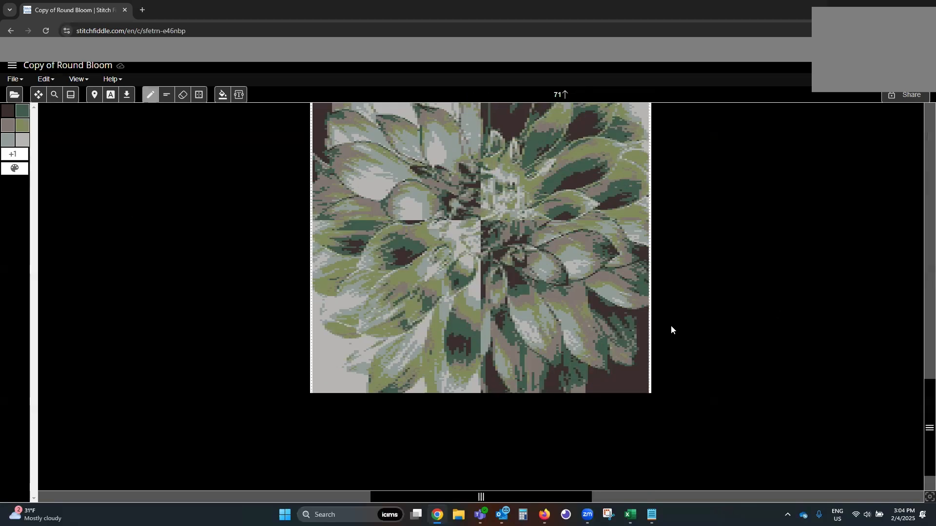
pyautogui.scroll(2, 670, 325)
pyautogui.scroll(1, 725, 317)
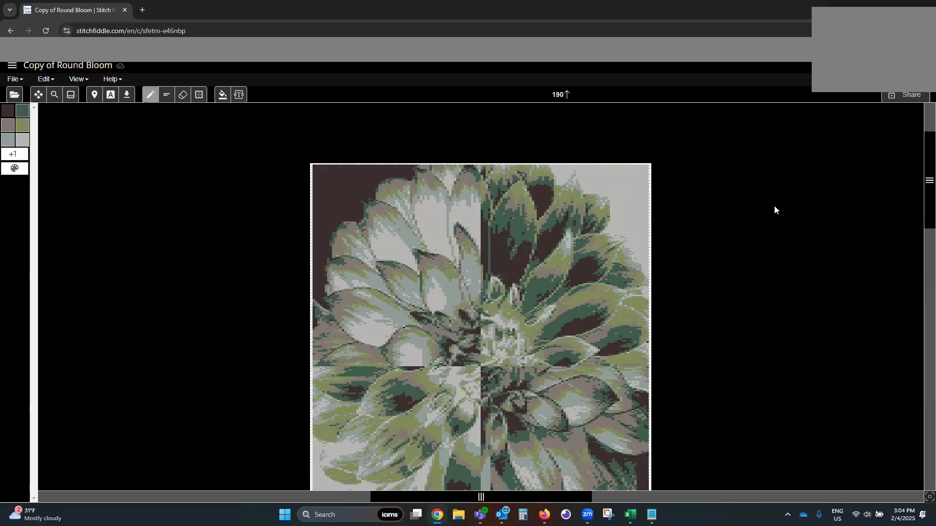
pyautogui.scroll(-1, 774, 206)
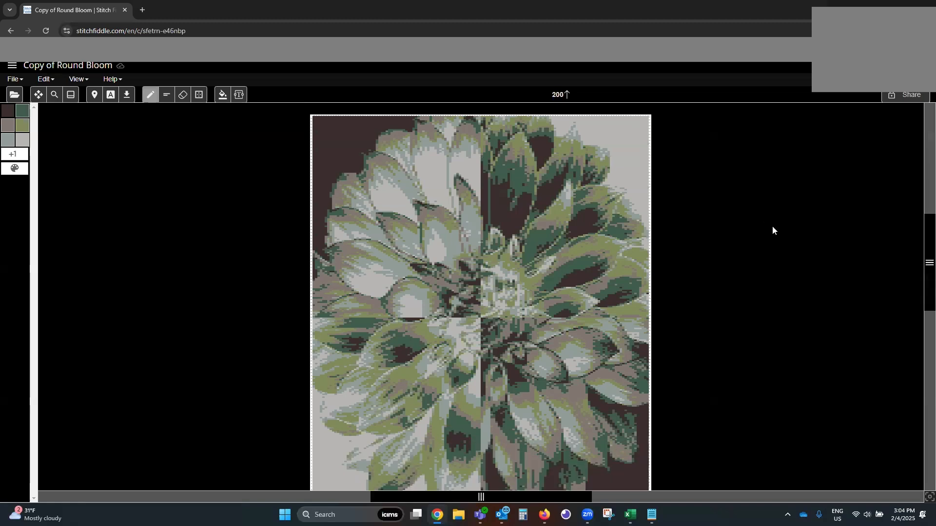